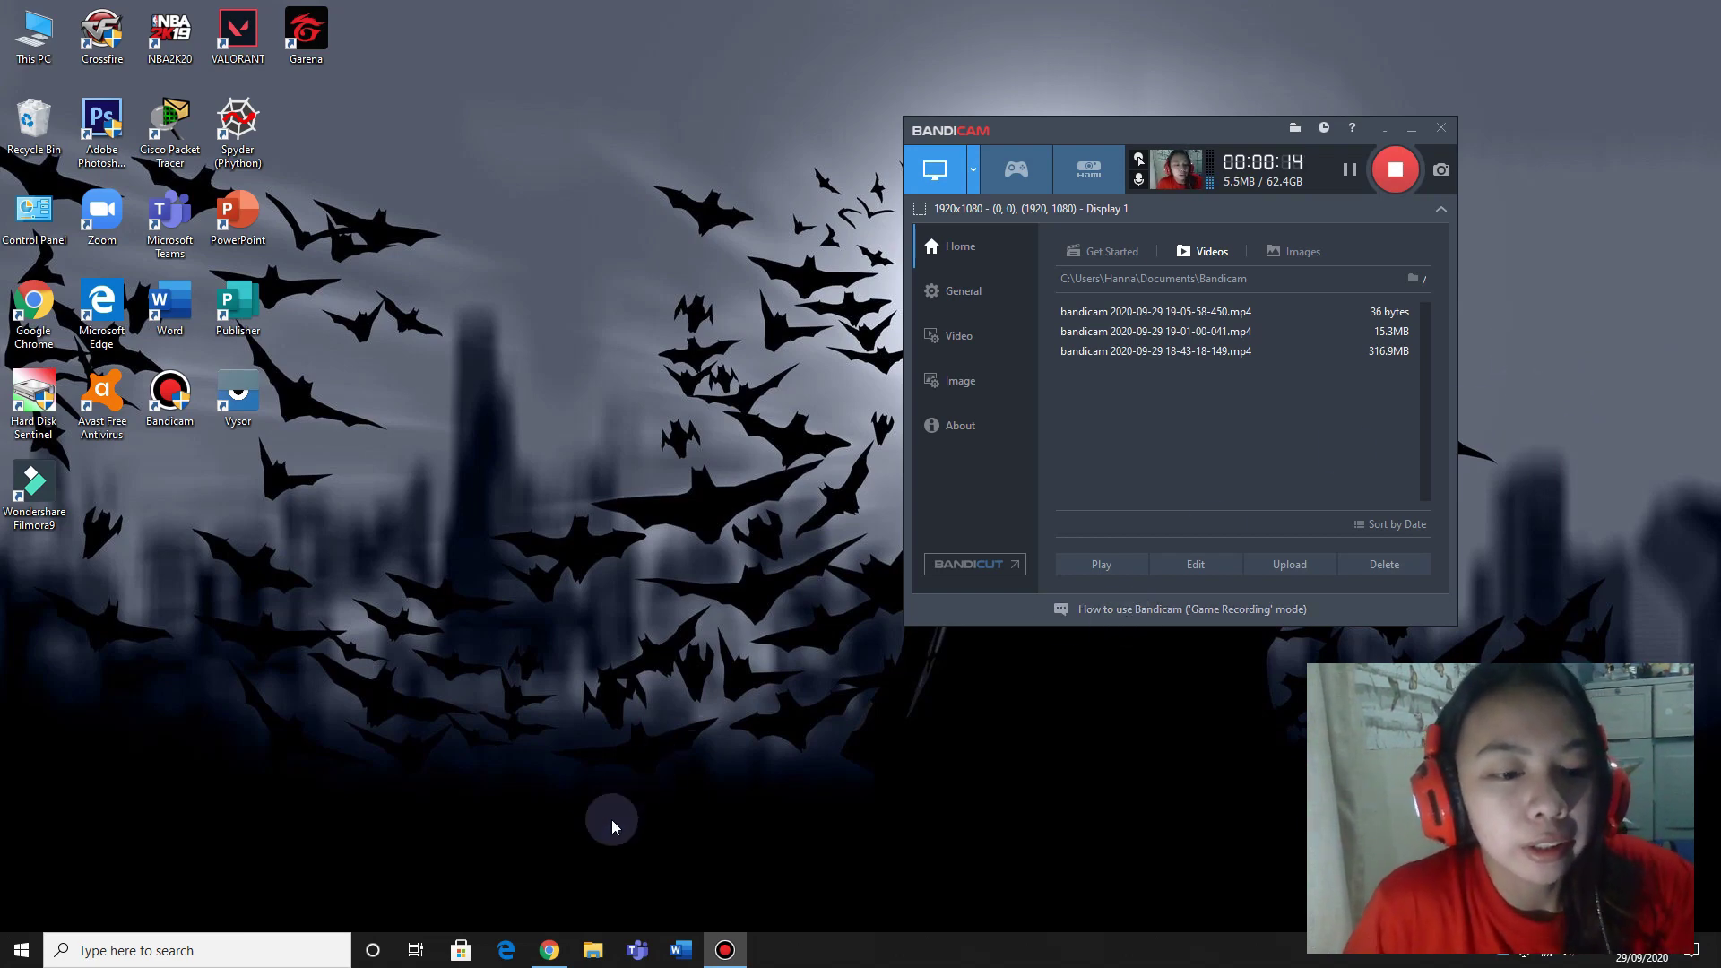
- View the Bandicam download page in Google Chrome and return to the desktop
left_click(549, 950)
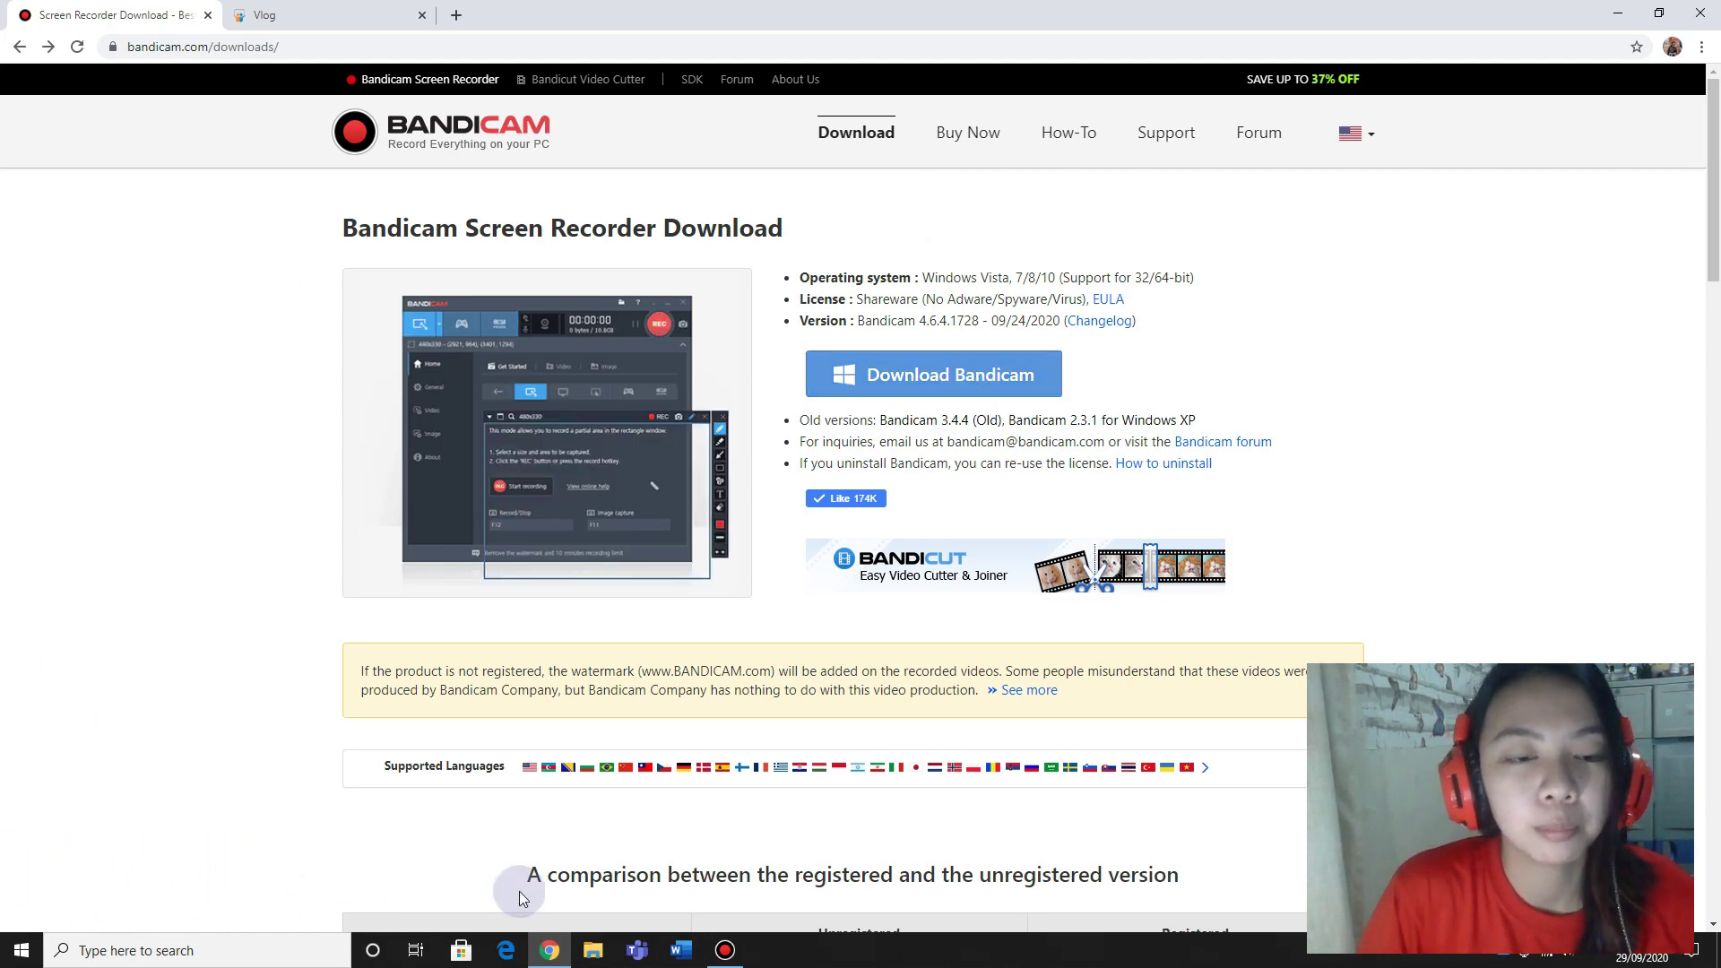
left_click(1617, 14)
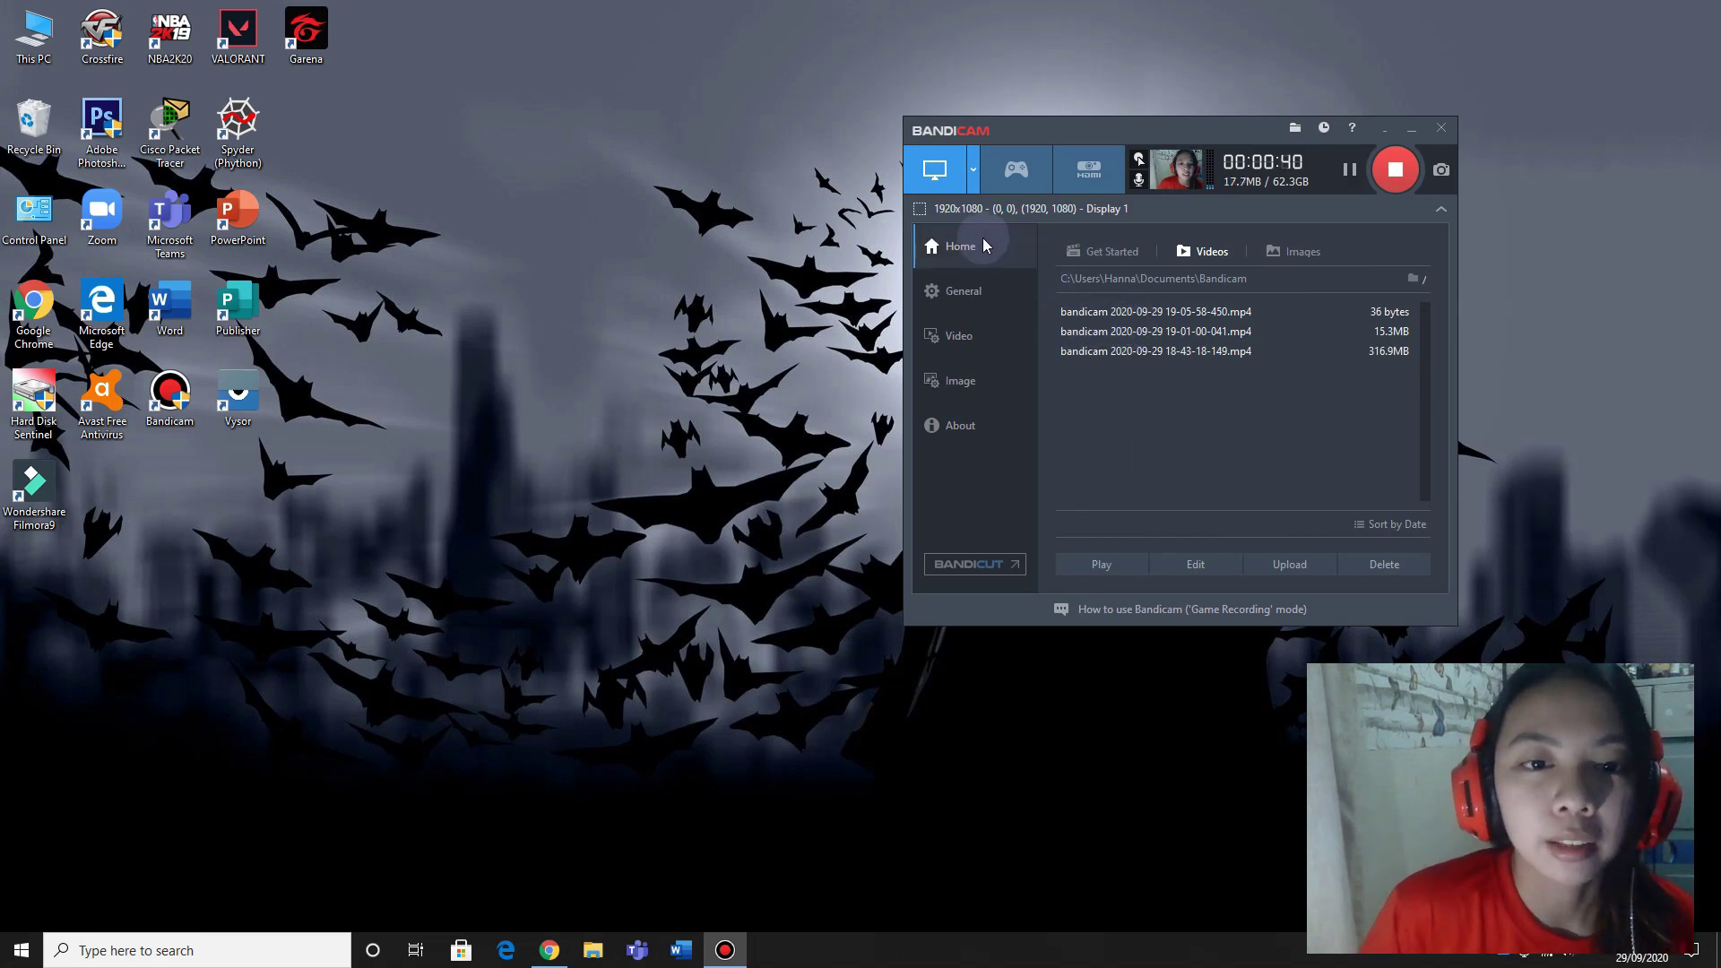
- Open the sound section of the video recording settings and keep the Default Output Device for the speakers
left_click(1004, 348)
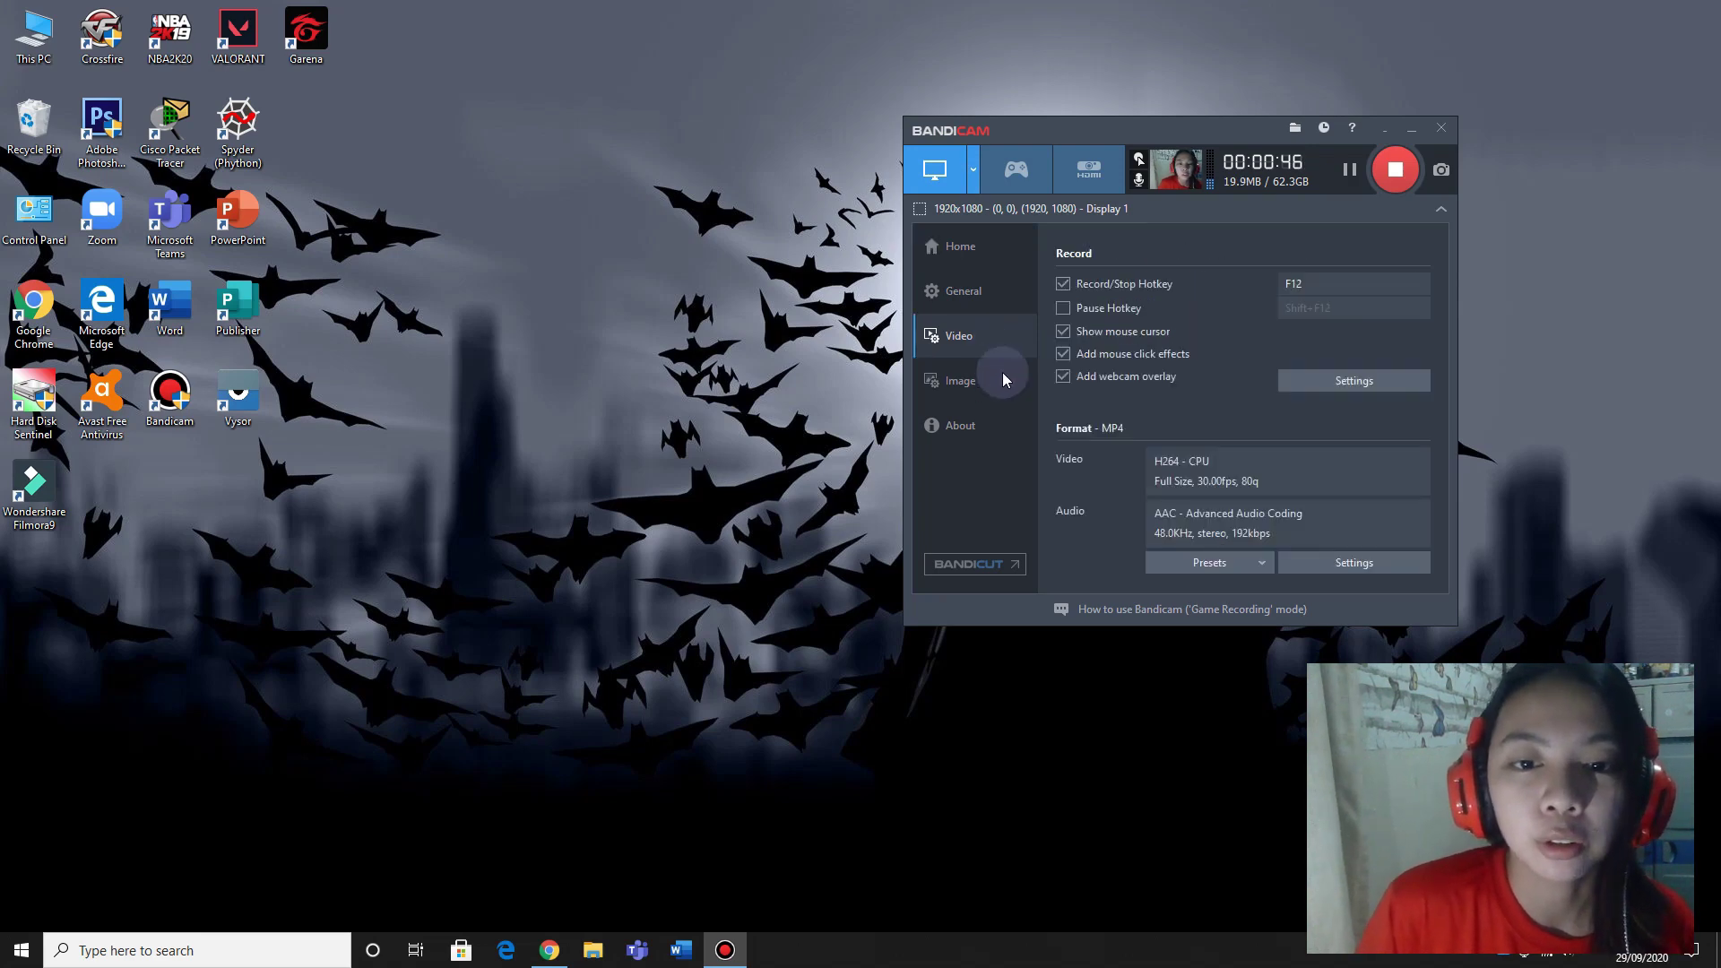
left_click(1324, 387)
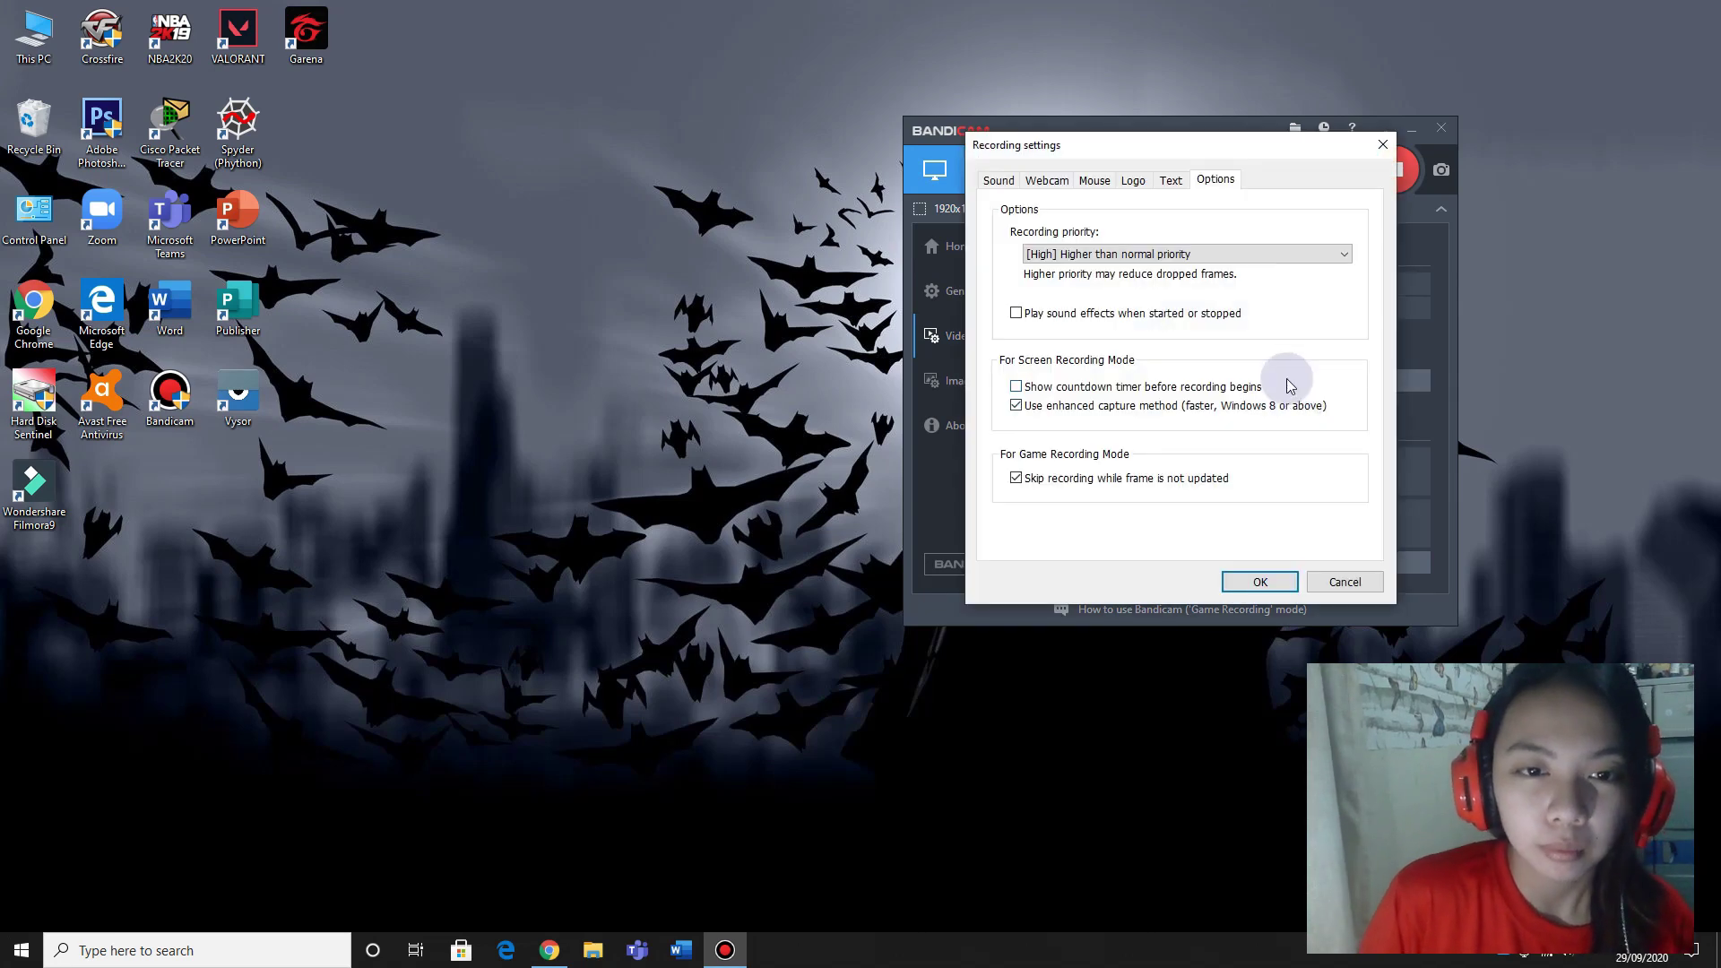
left_click(998, 180)
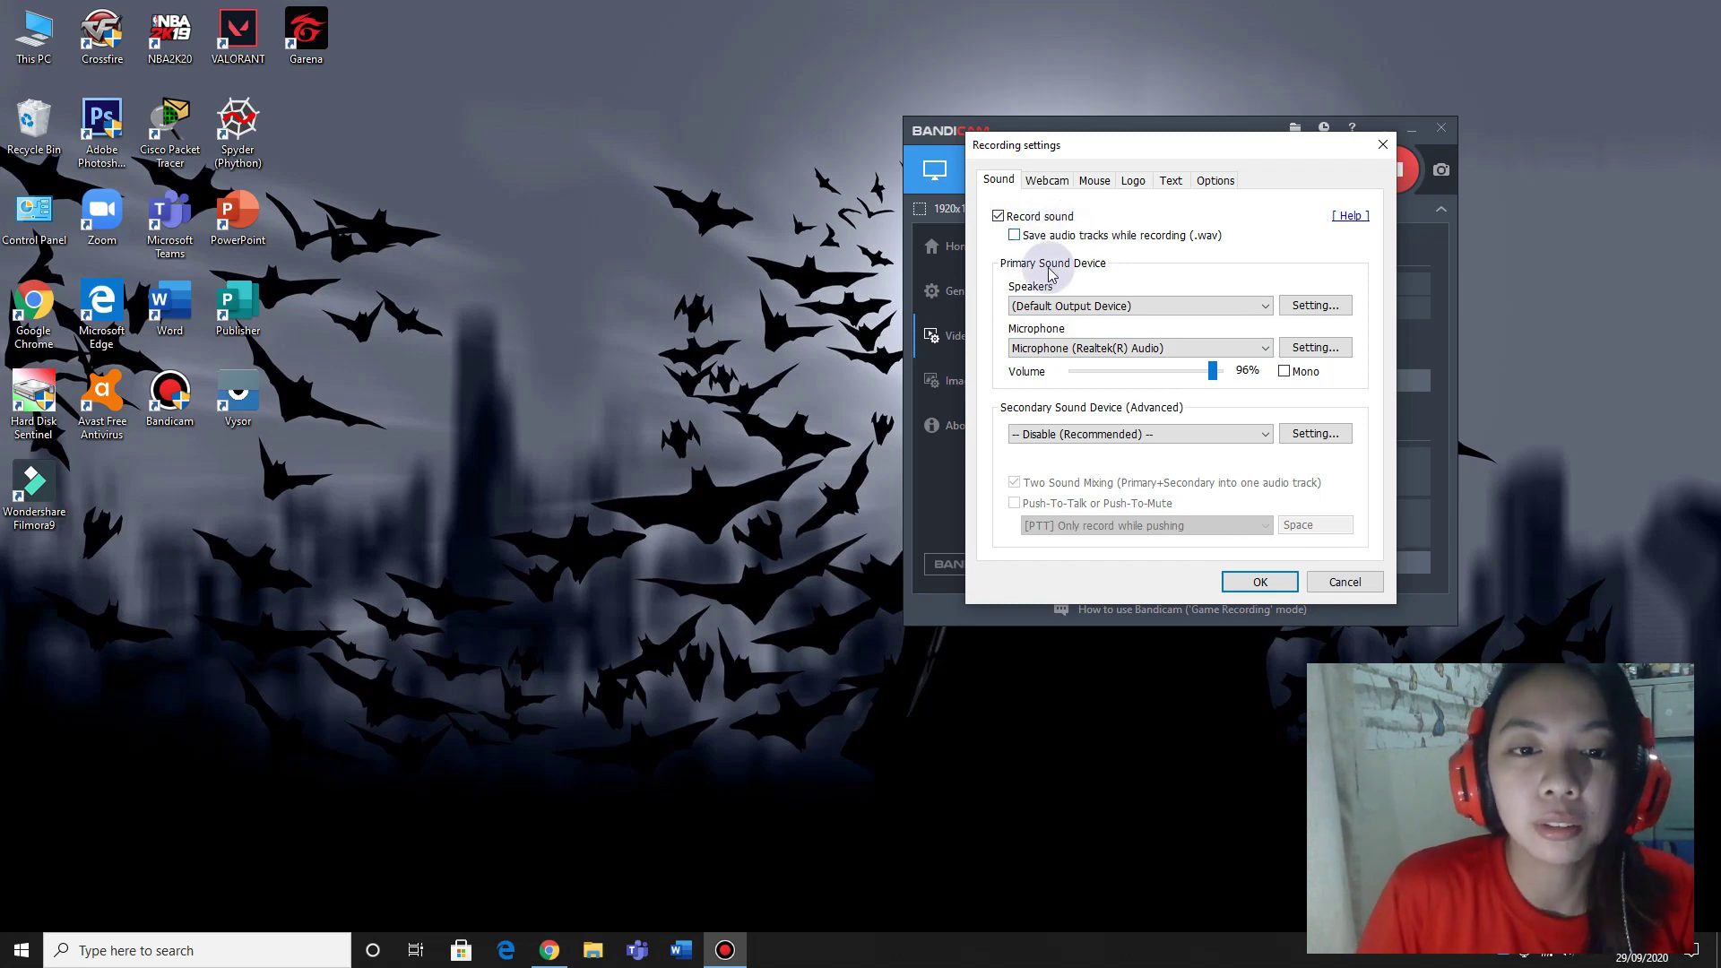
left_click(1238, 310)
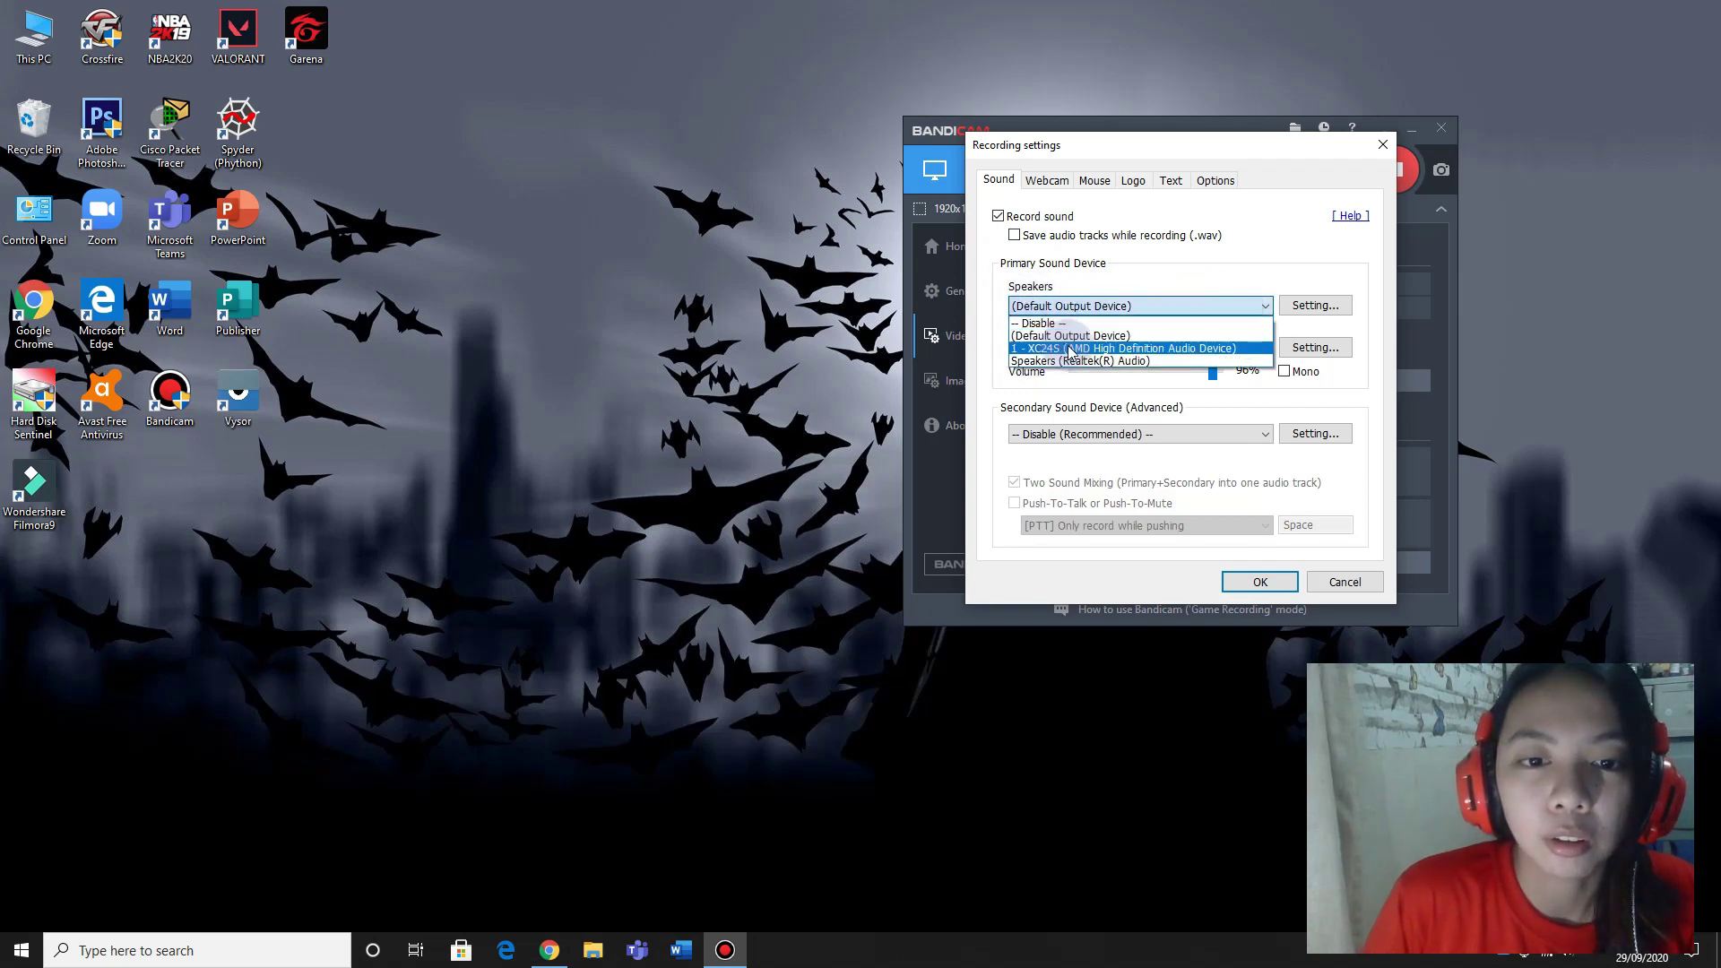
left_click(1261, 310)
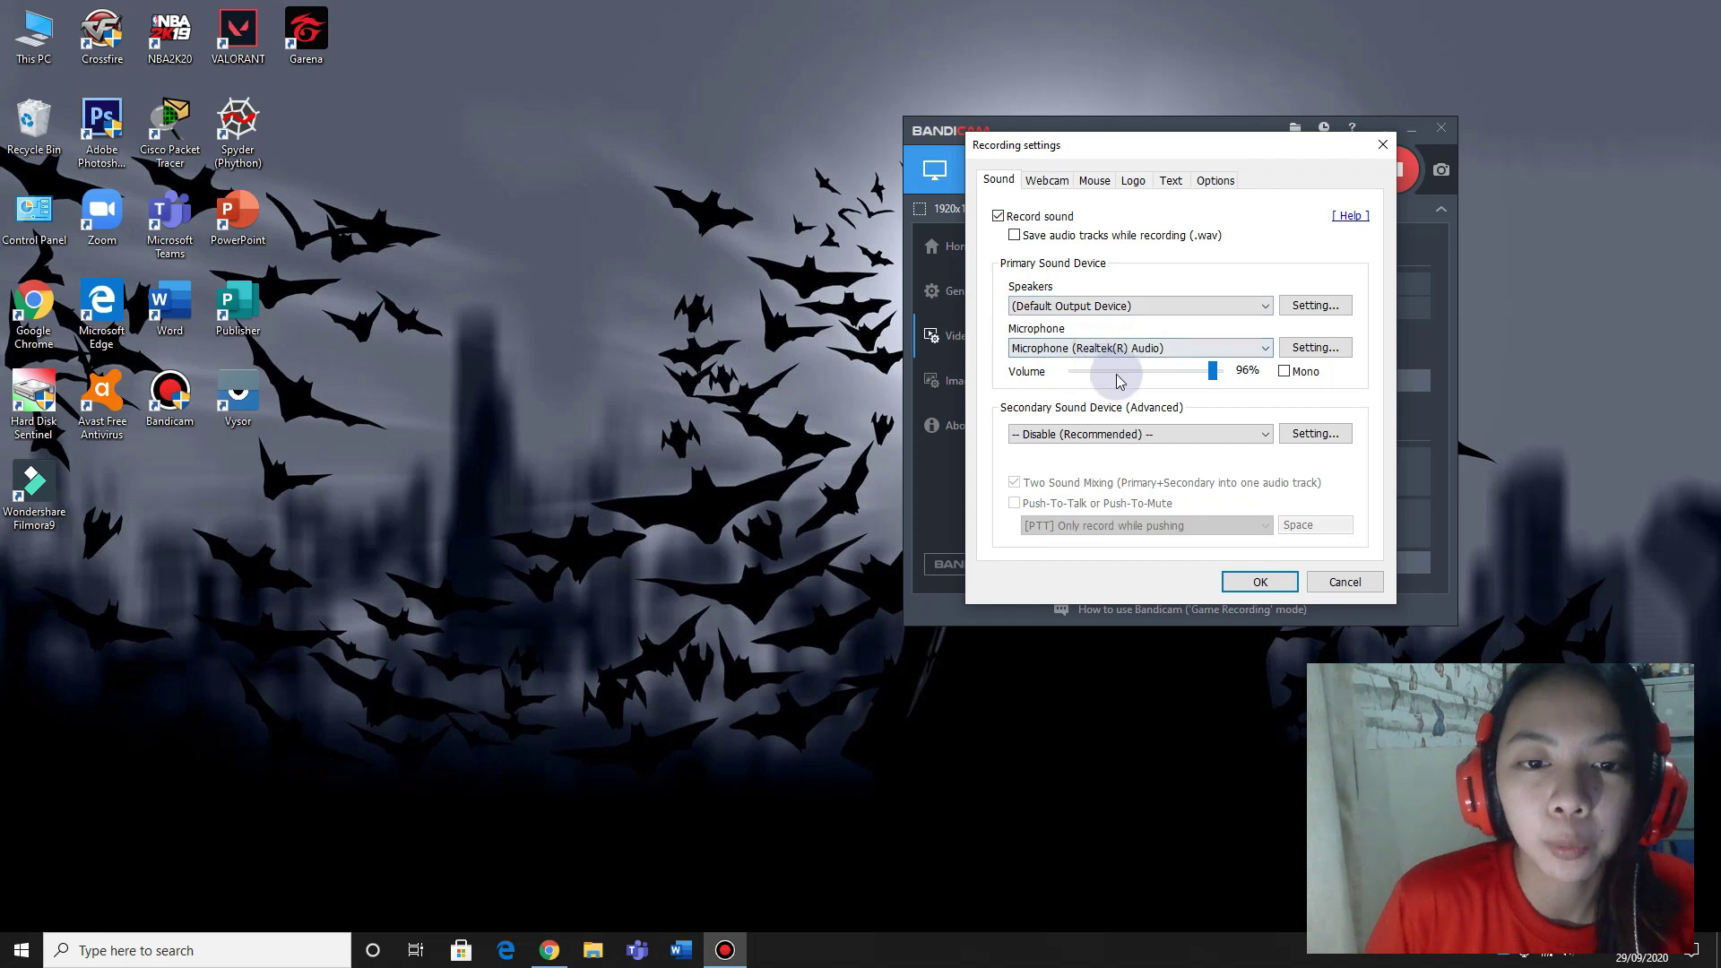
- Select Microphone (Realtek(R) Audio) for recording, set its volume to 96% and confirm the recording settings
left_click(1161, 348)
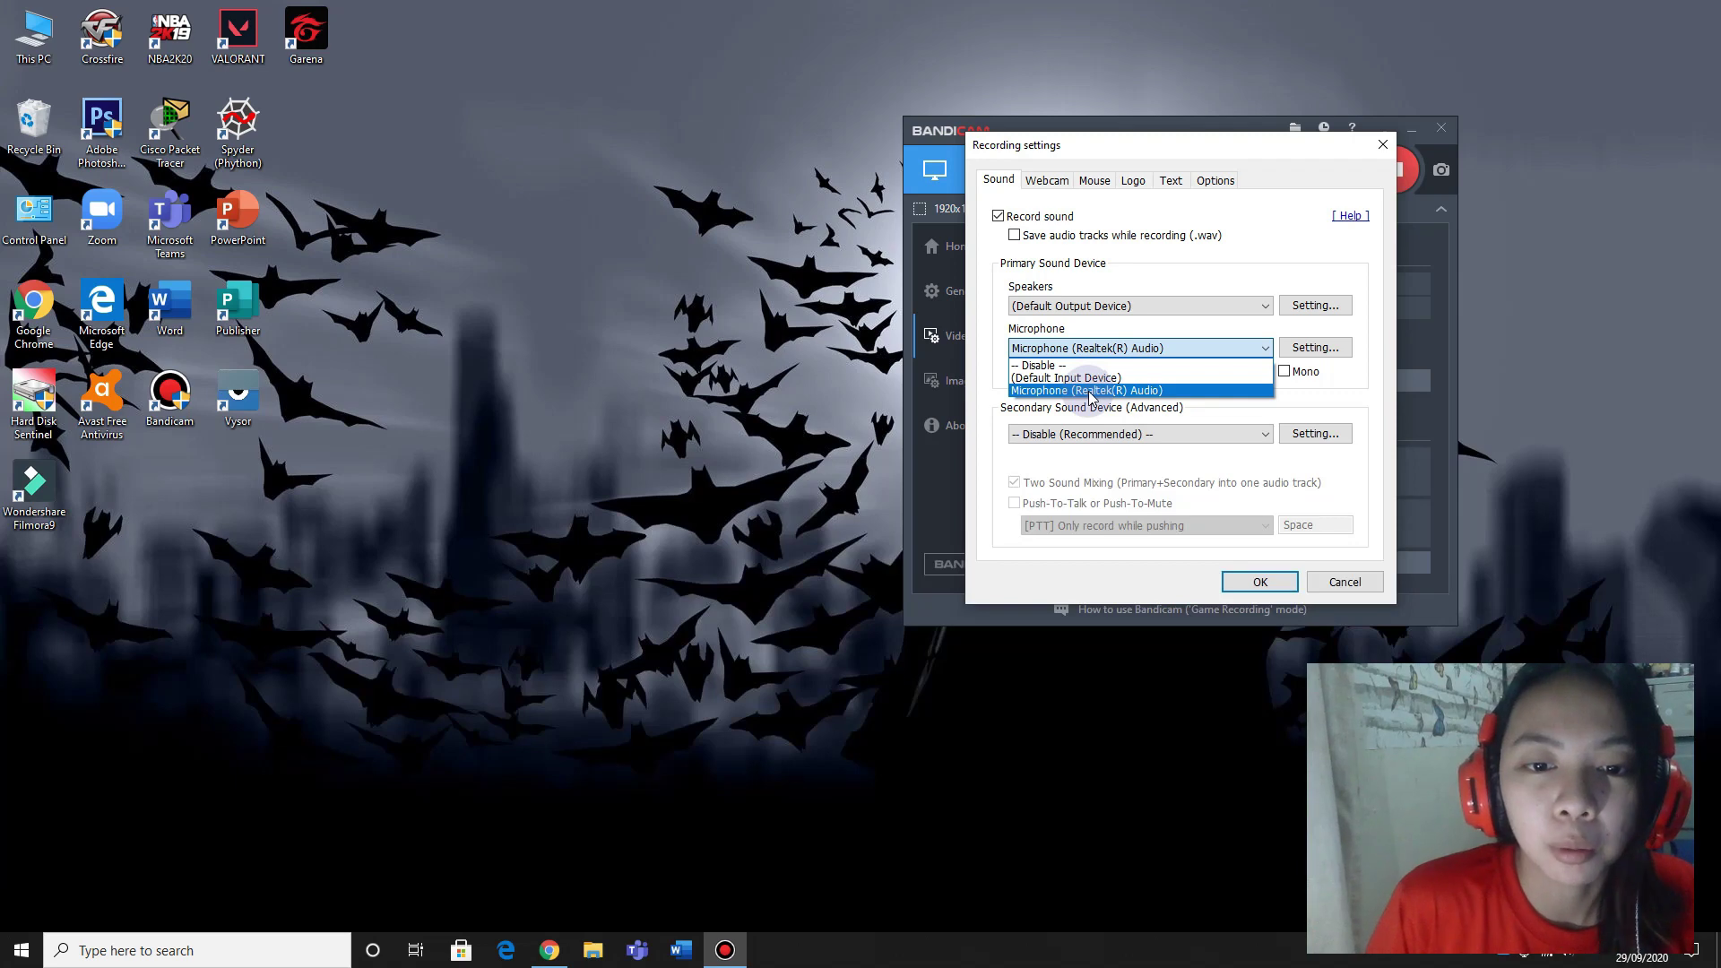
left_click(1092, 393)
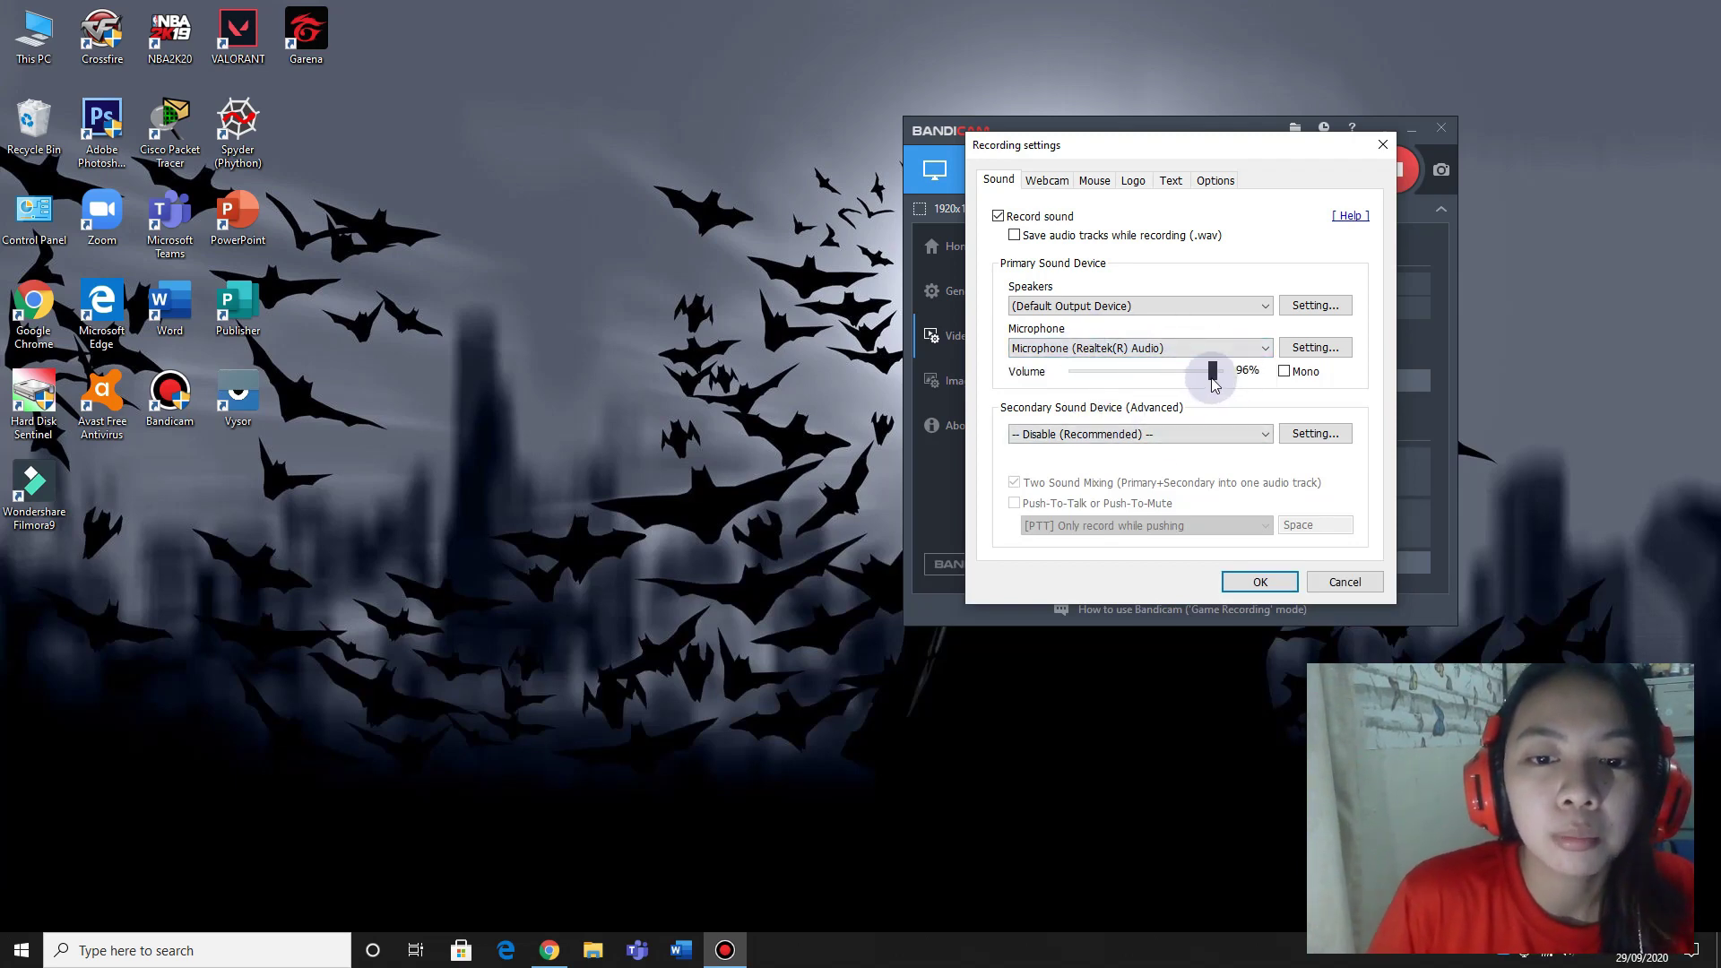
left_click_drag(1215, 384, 1207, 377)
left_click_drag(1091, 377, 1210, 375)
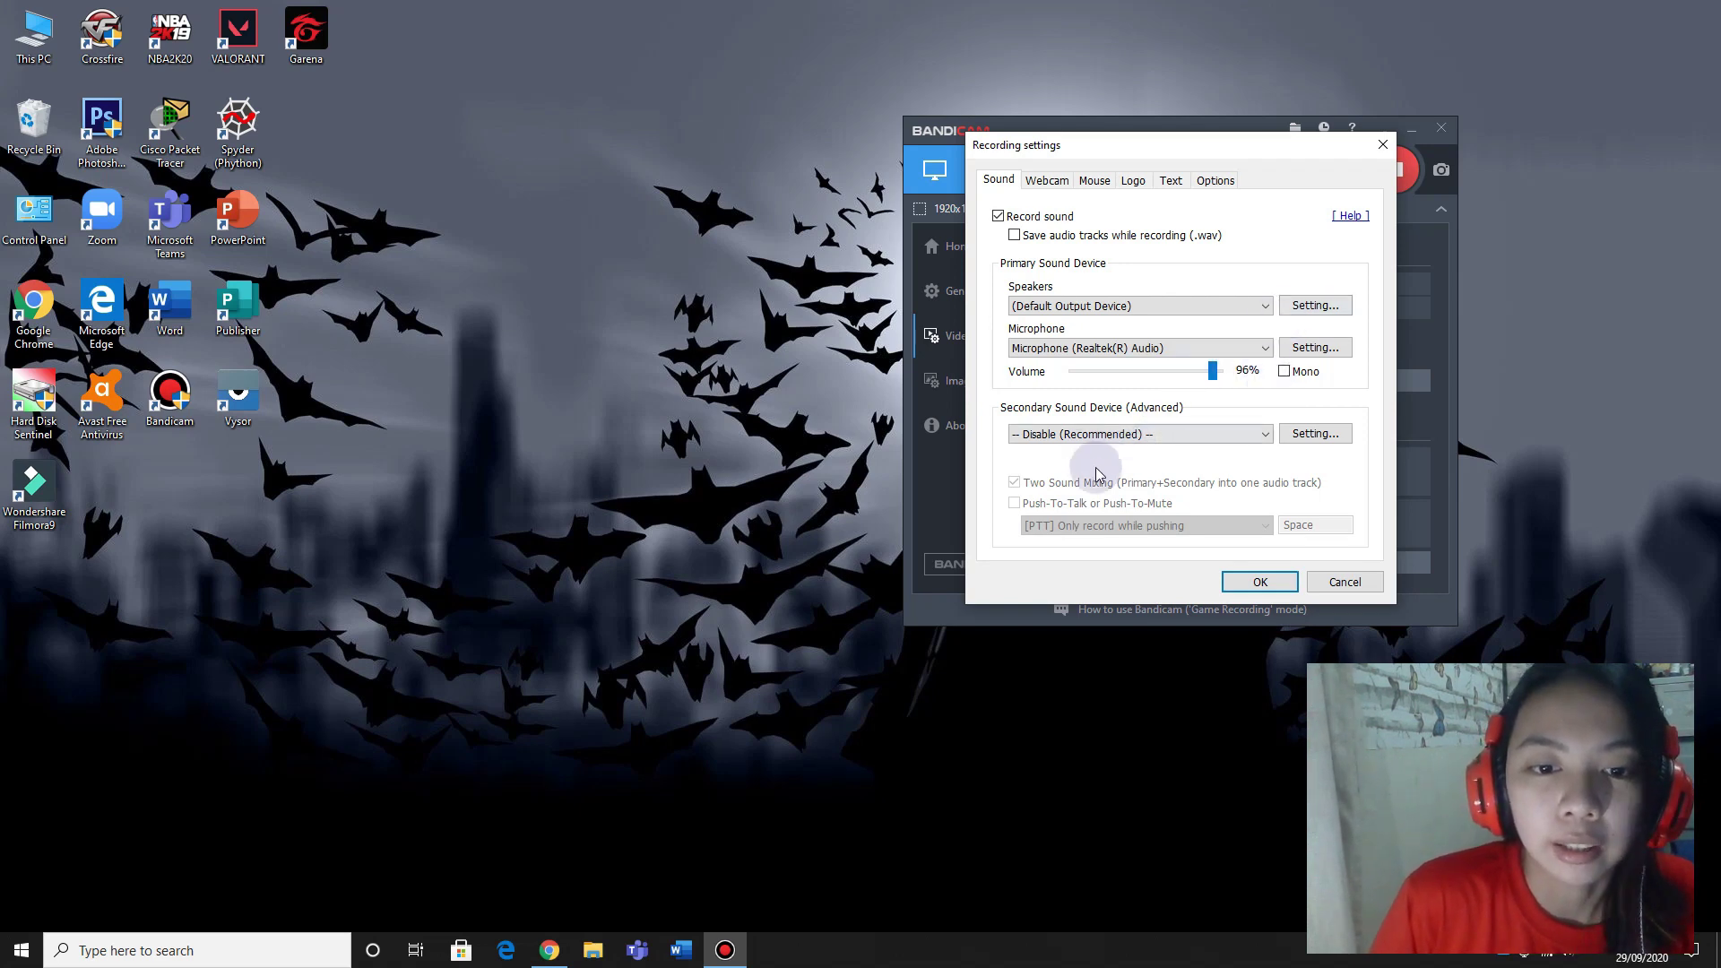
left_click(1286, 584)
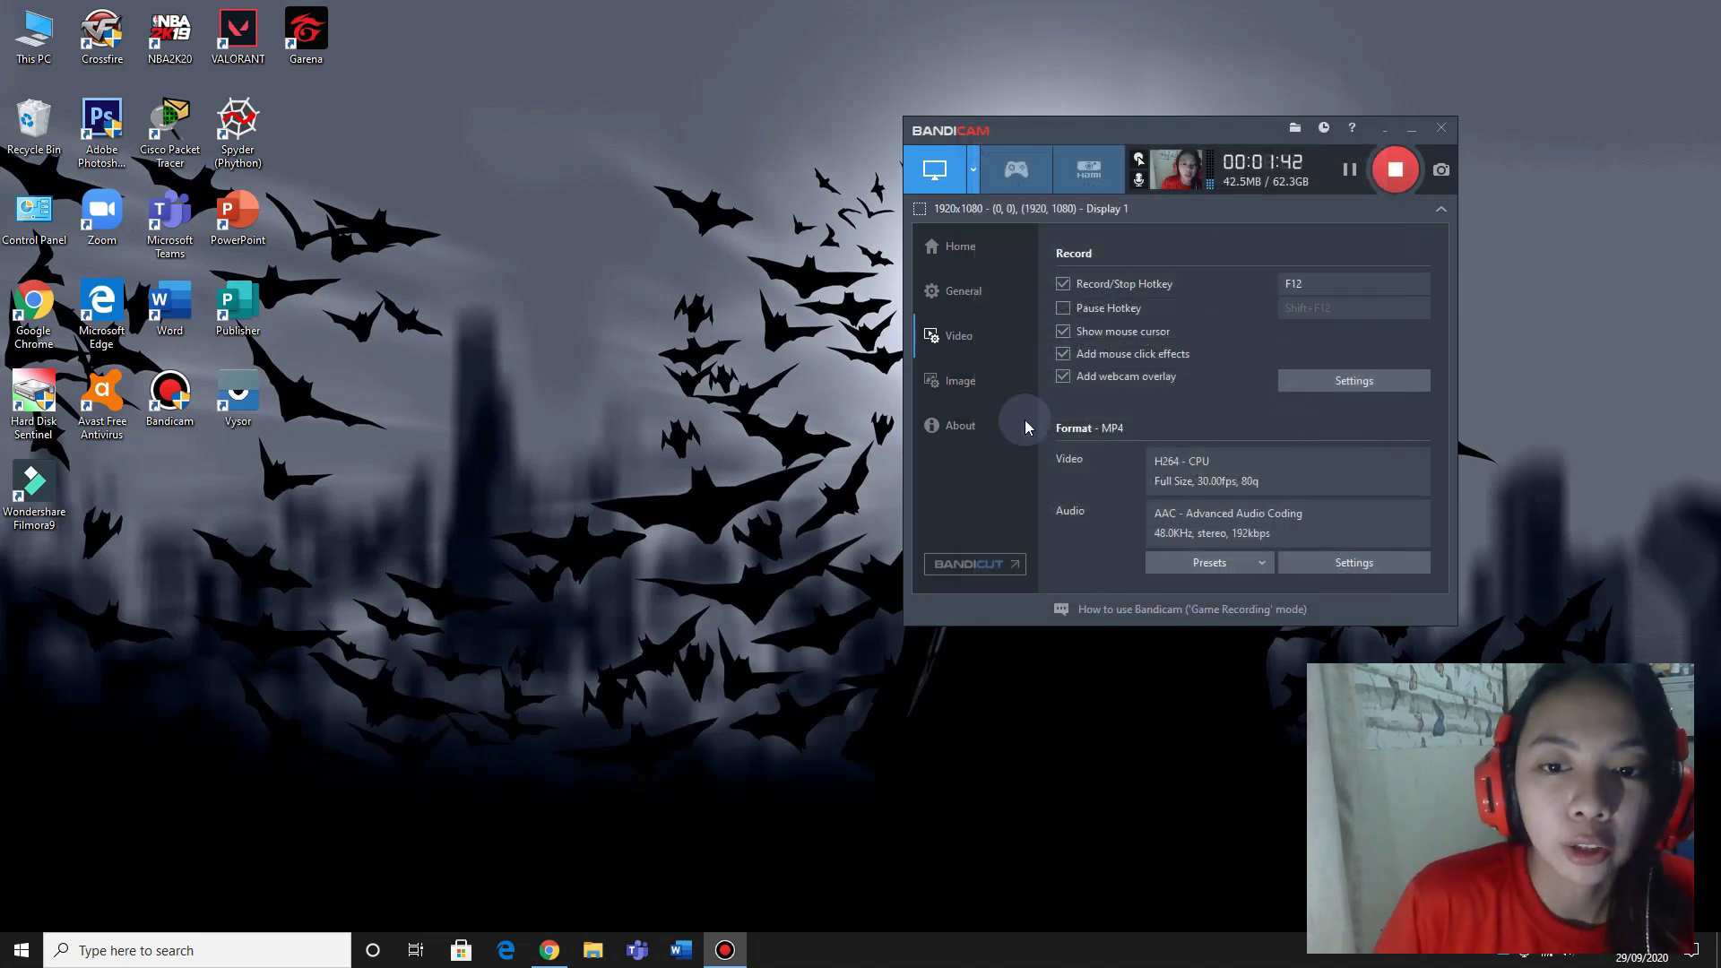
- Keep USB Camera and Auto-detect Format in the webcam recording settings and open the webcam preview and advanced settings
left_click(1370, 380)
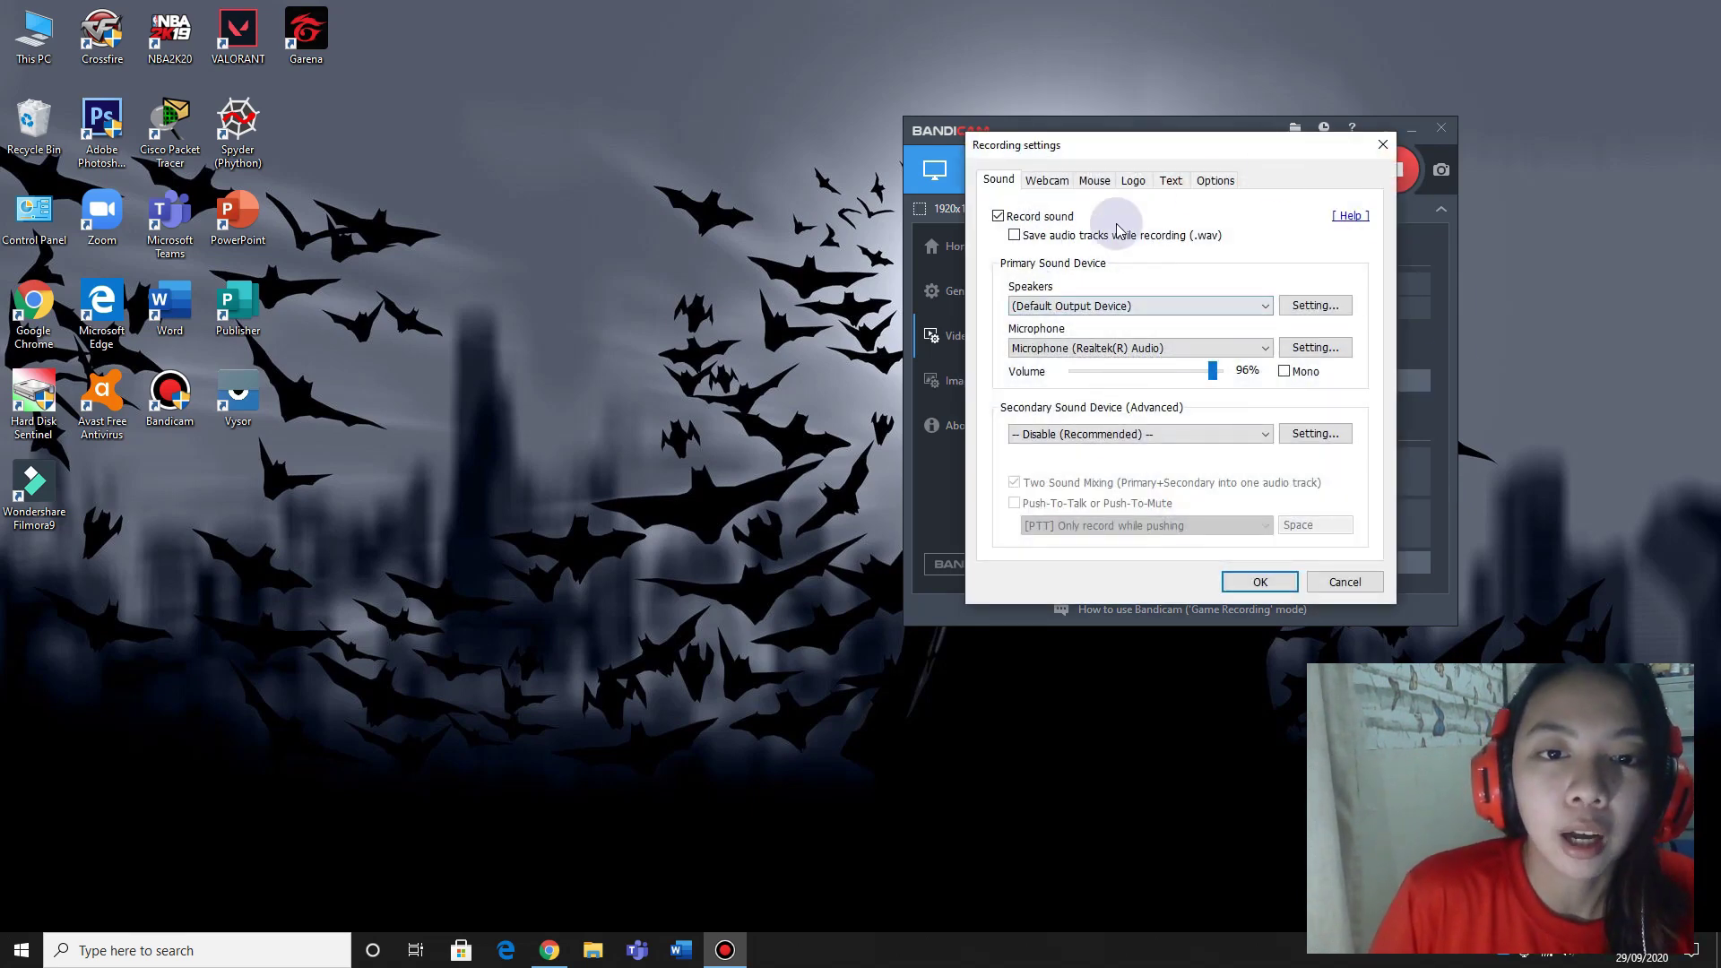
left_click(1054, 181)
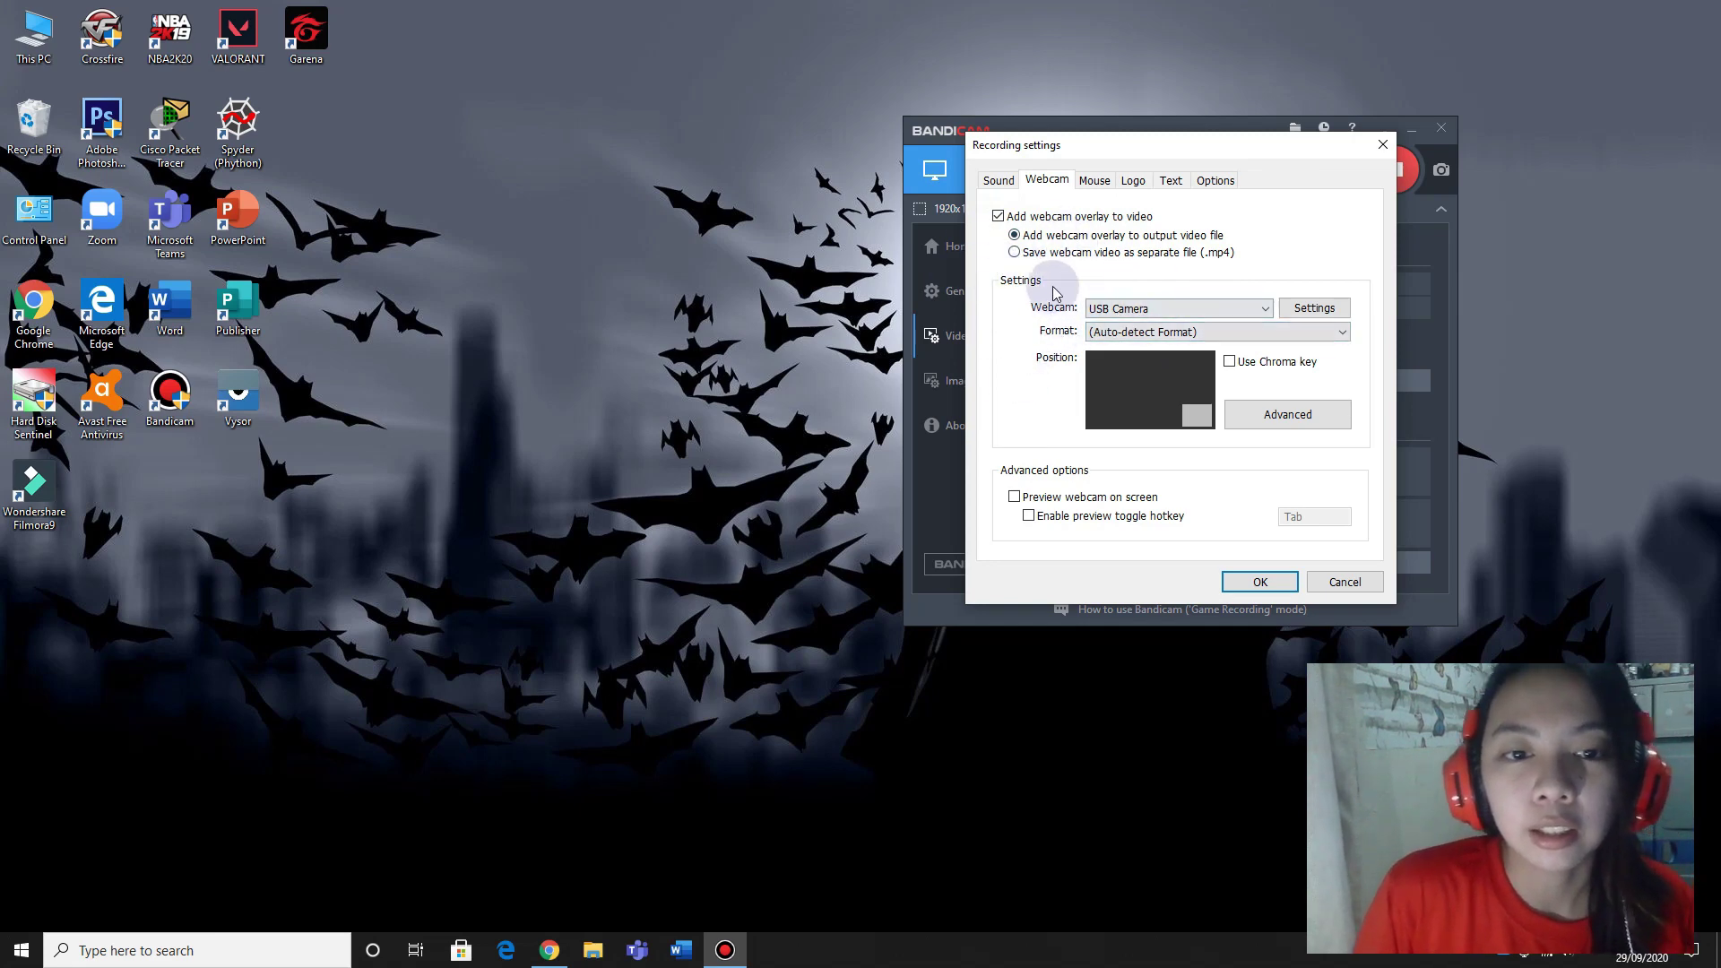
left_click(1127, 314)
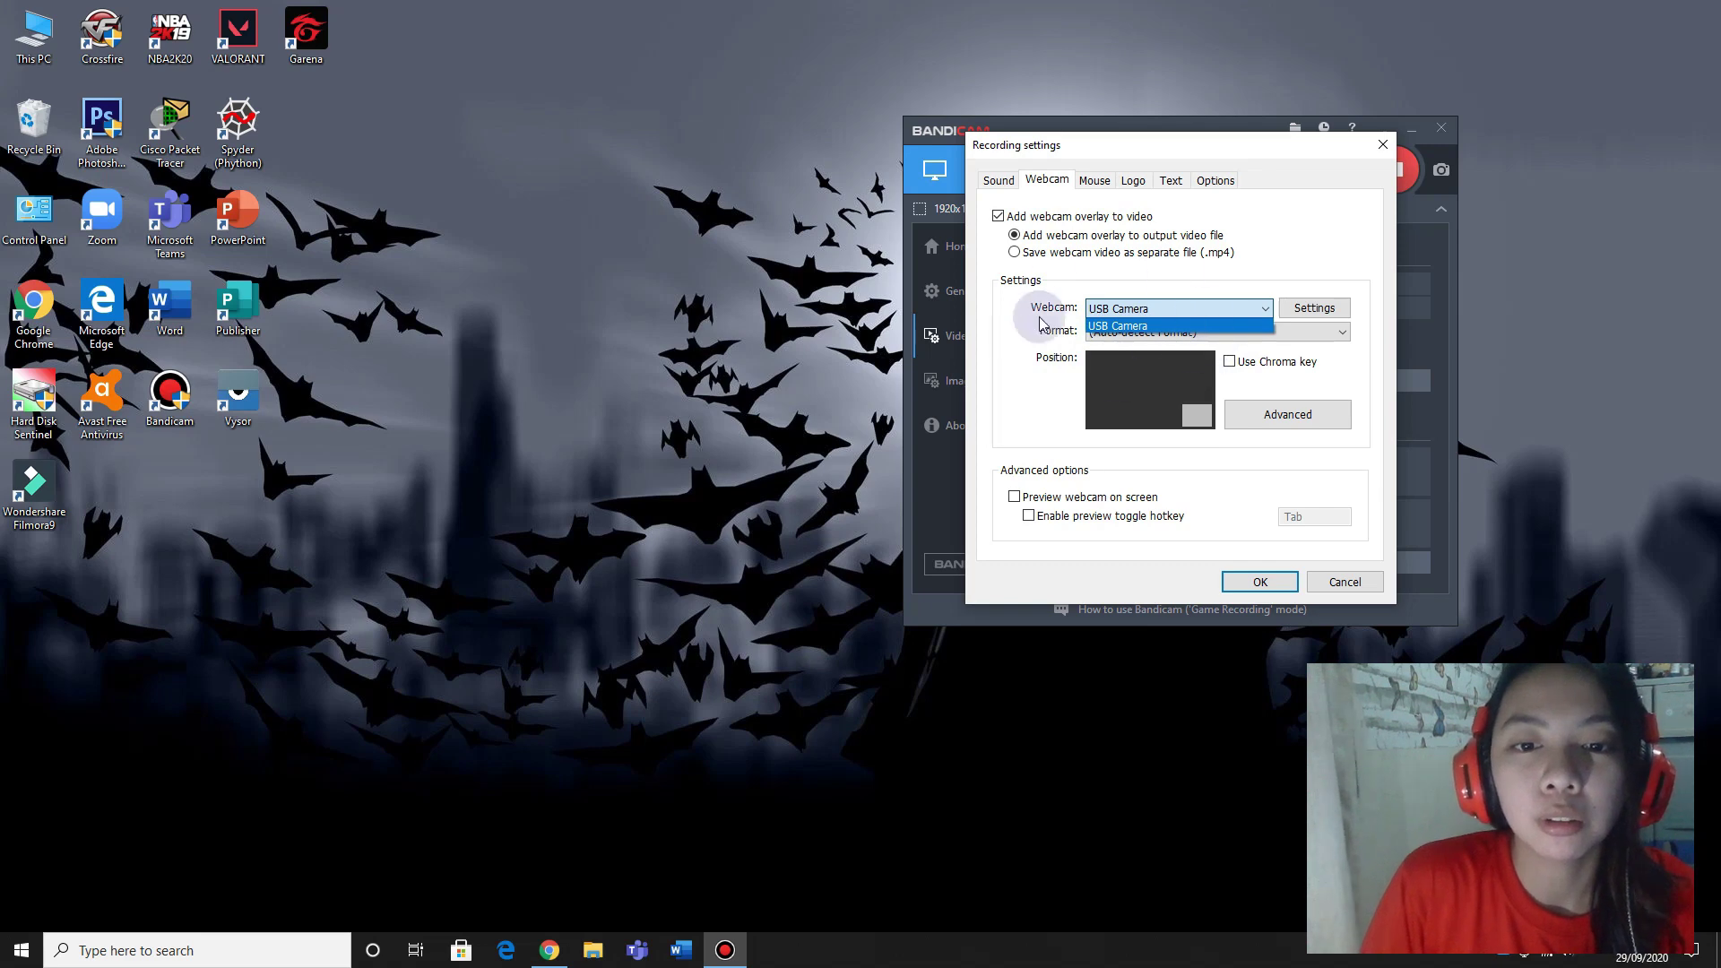
left_click(1151, 312)
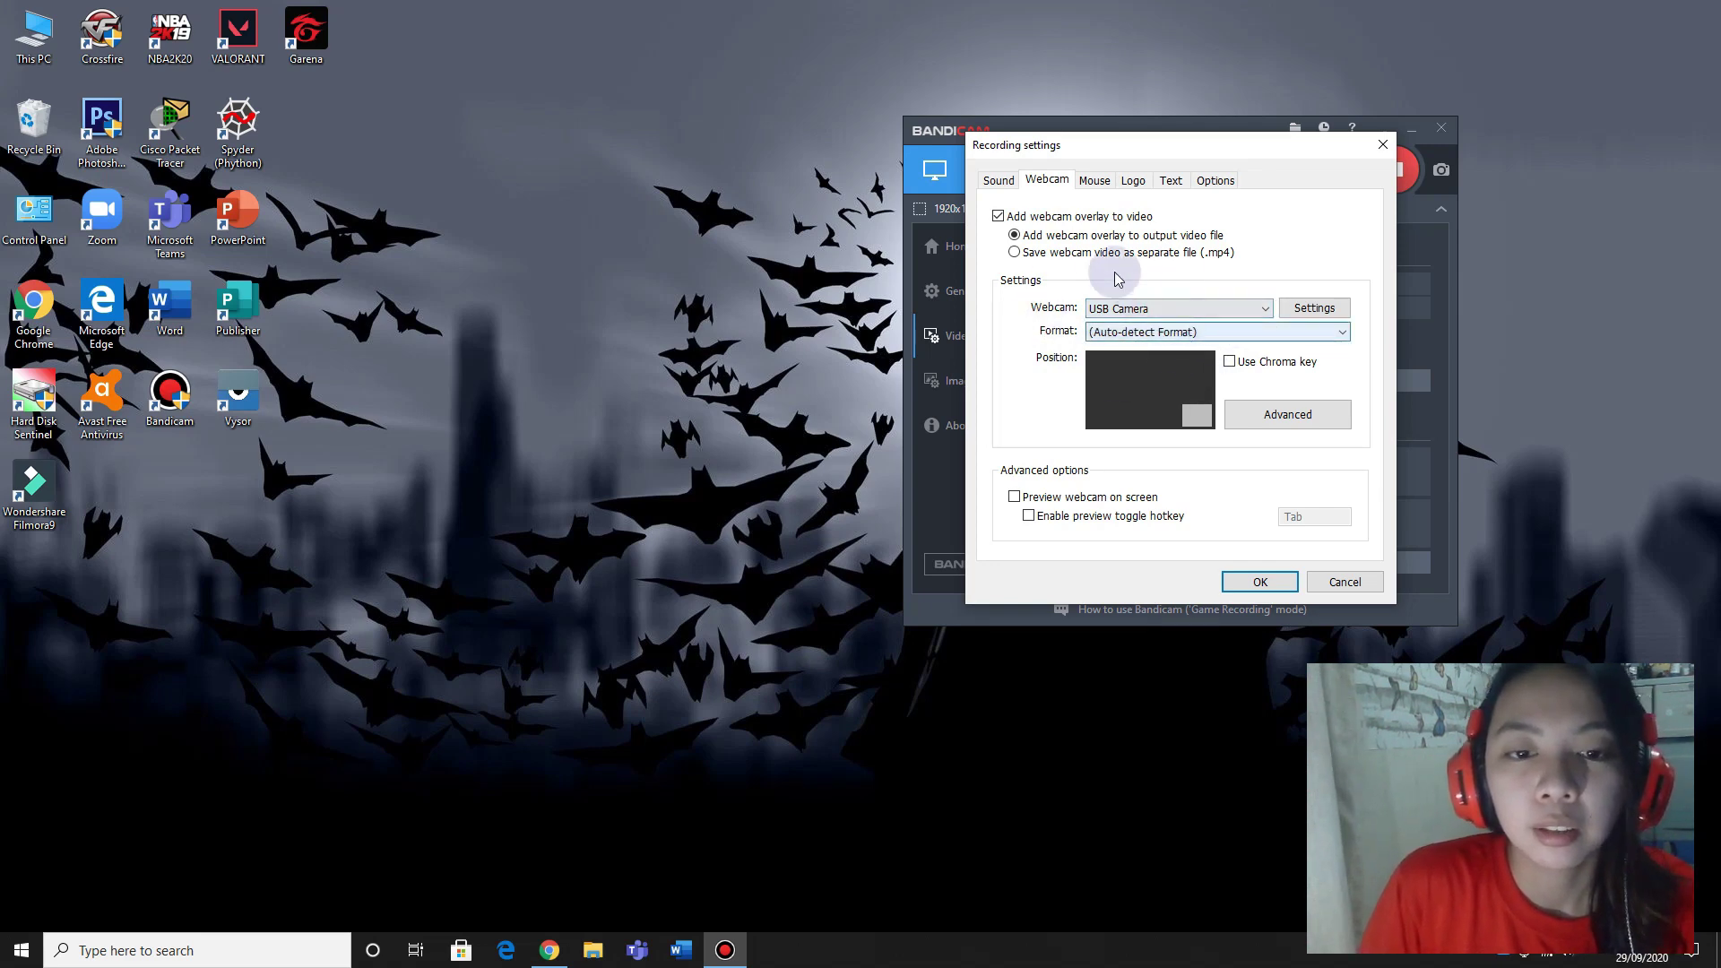
left_click(1157, 332)
left_click(1152, 328)
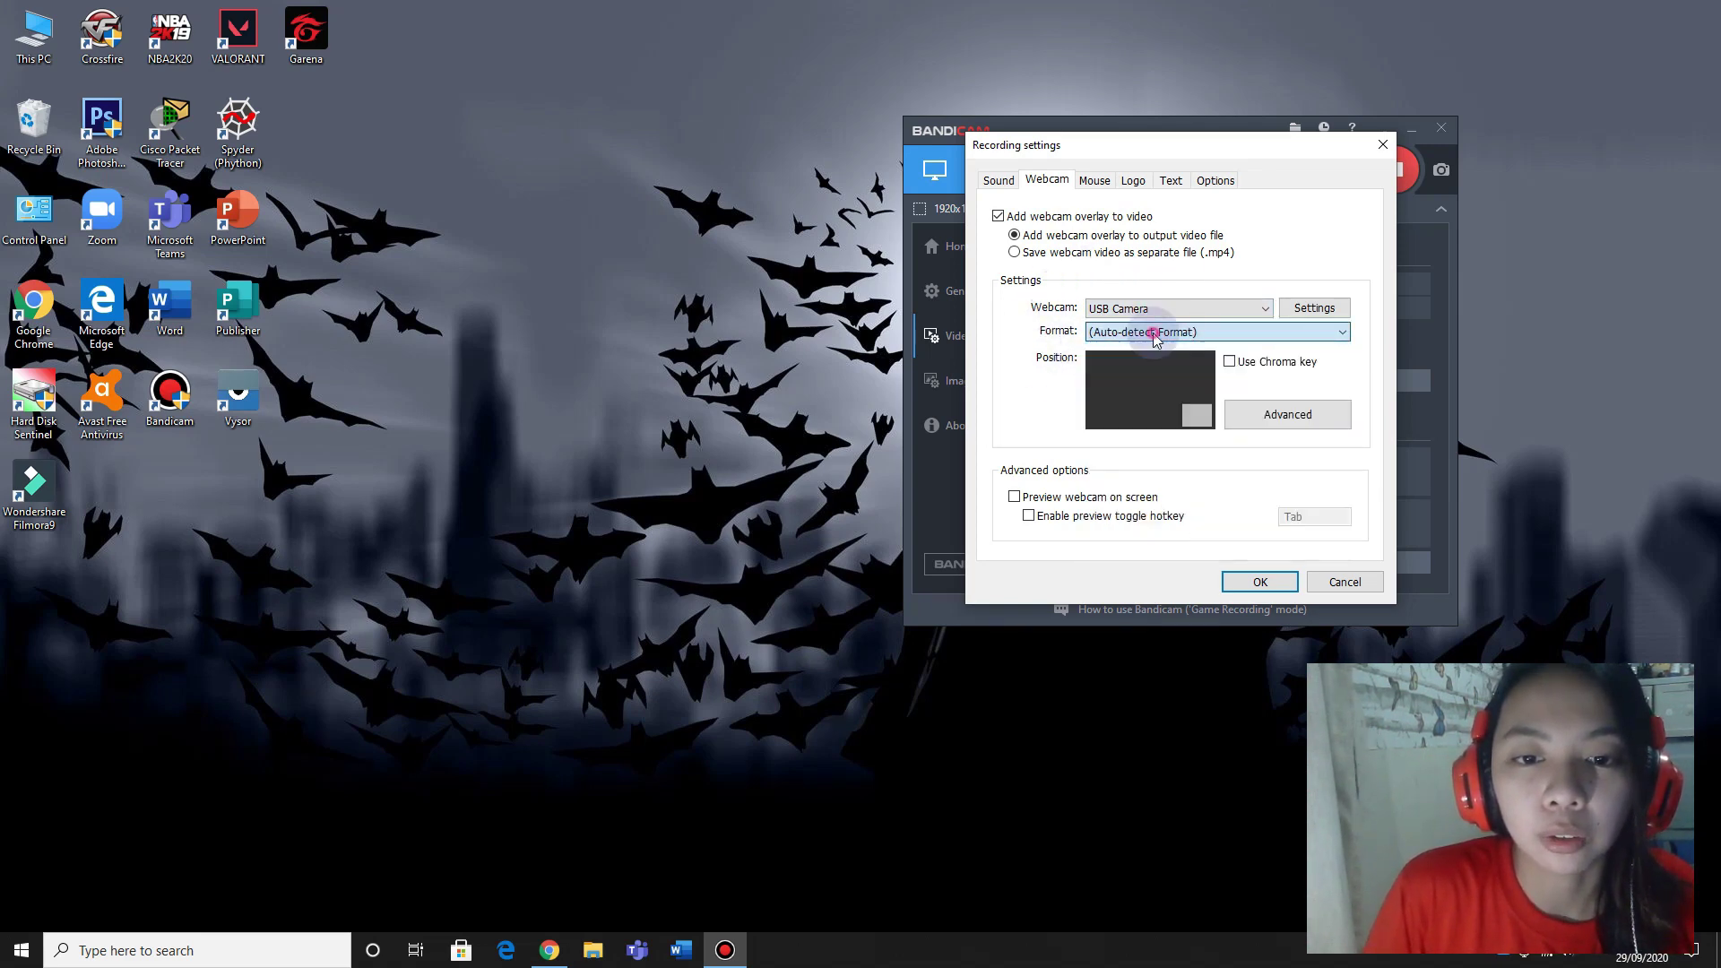
left_click(1158, 394)
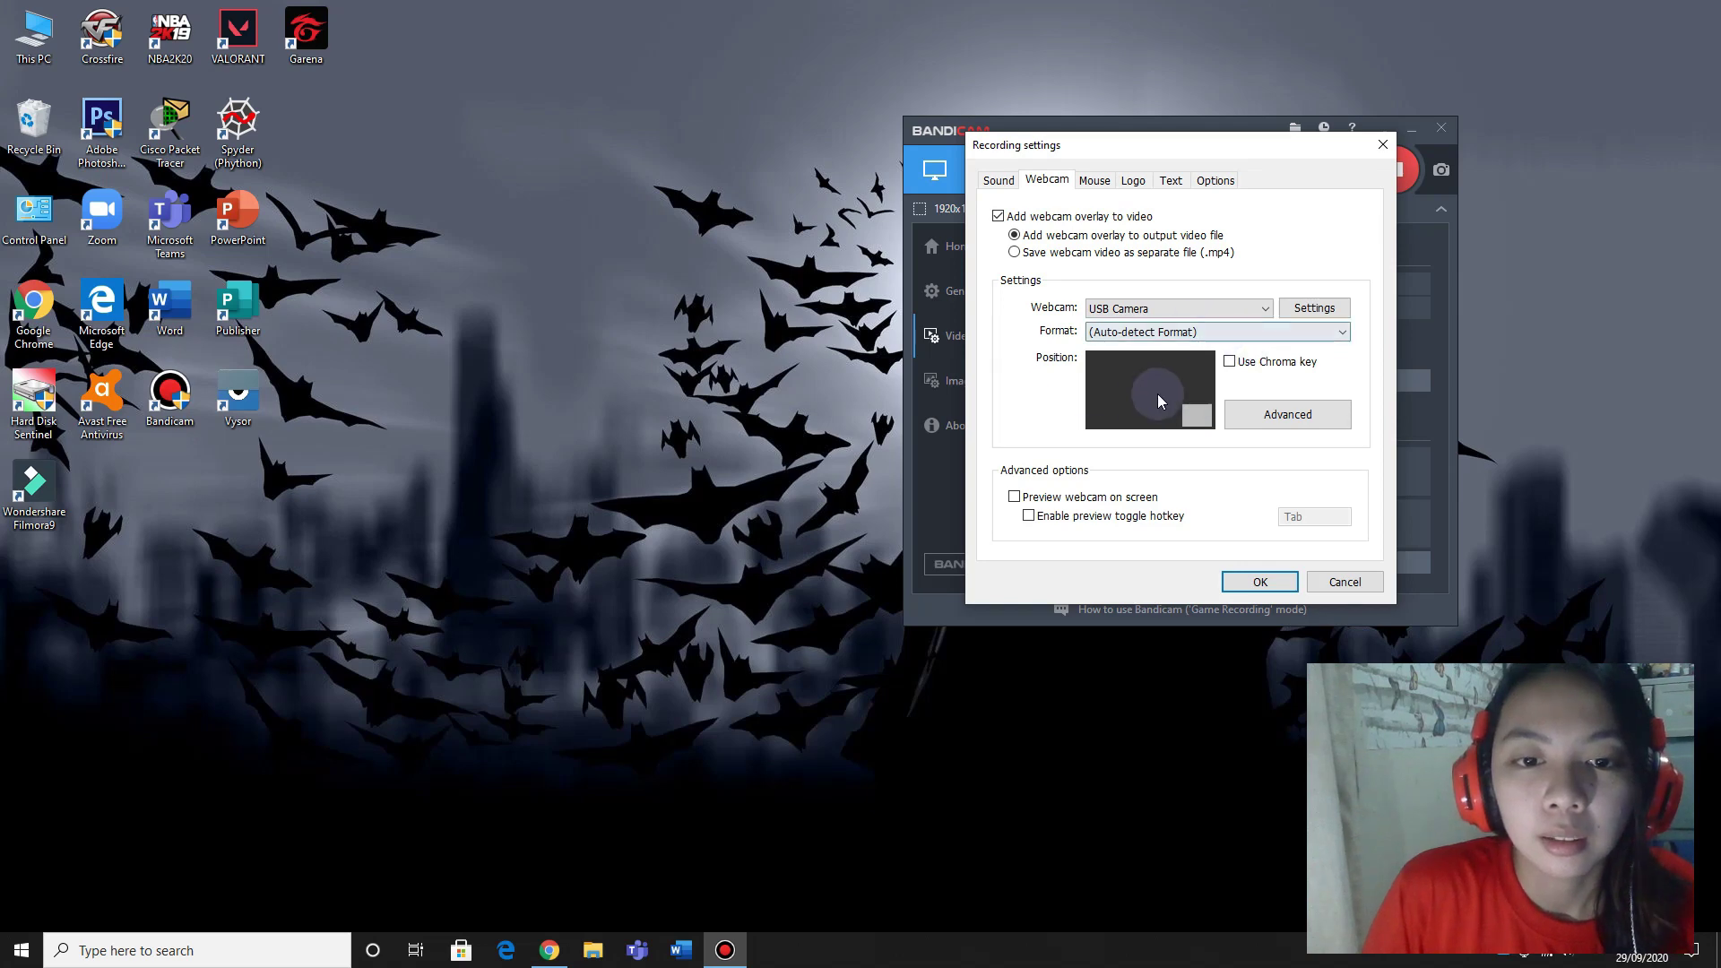
left_click(1131, 403)
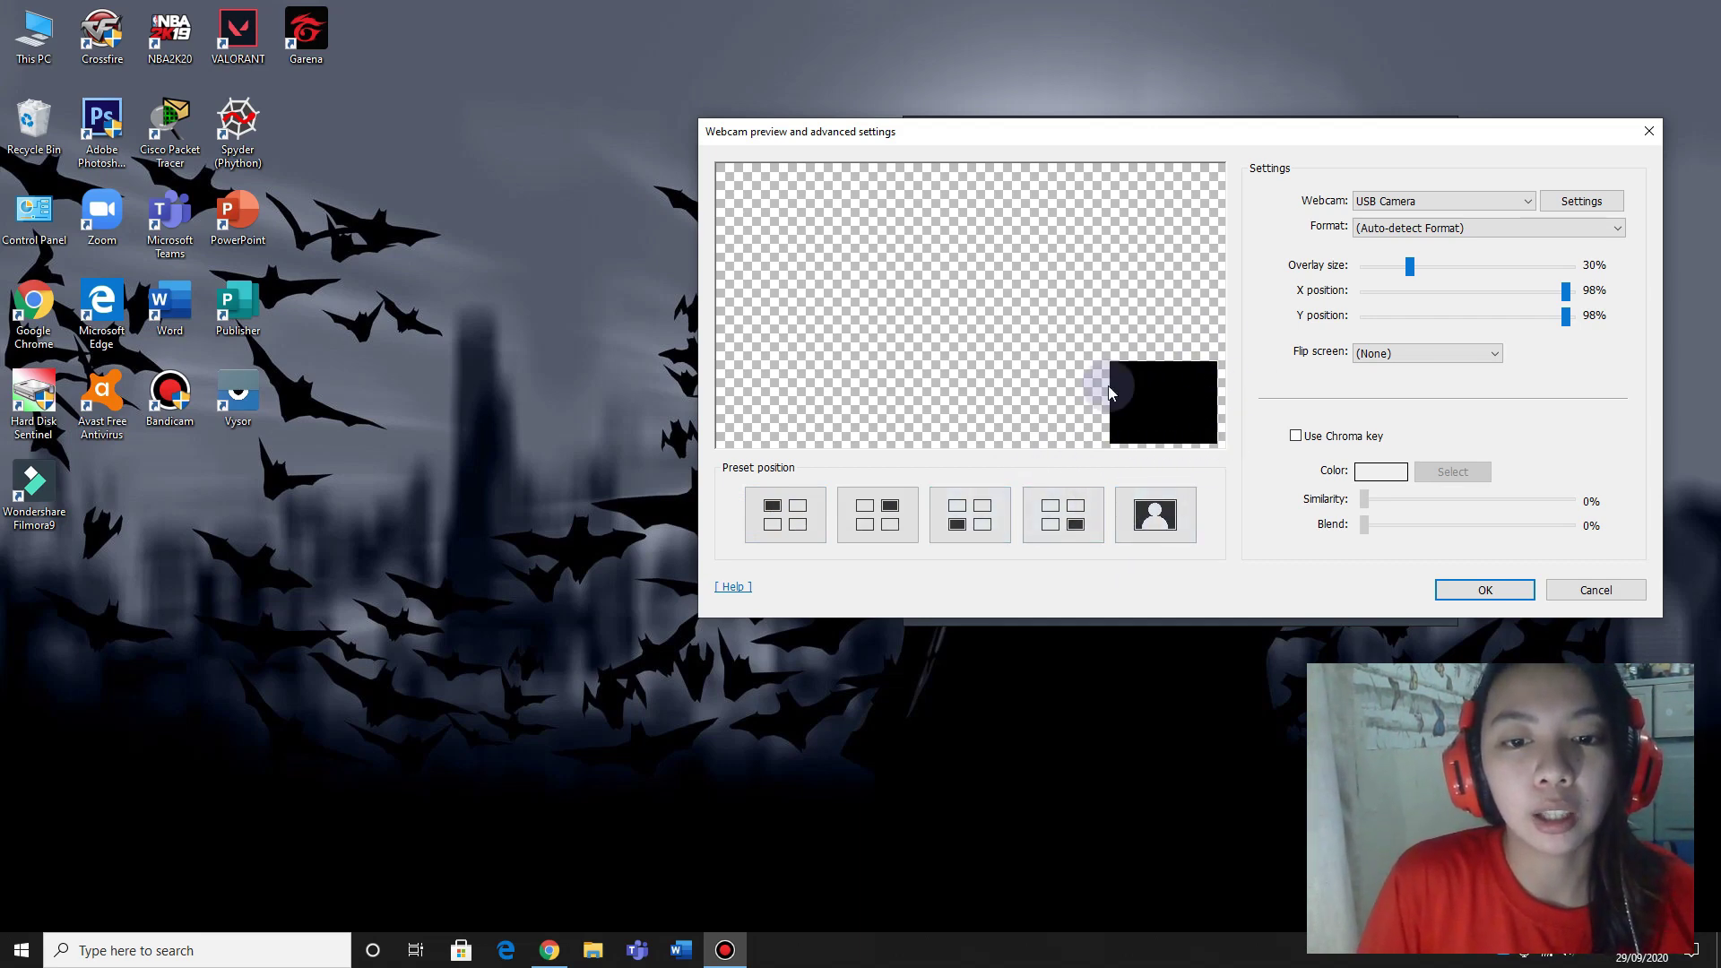
- Try the lower-left, upper-right, upper-left, full-size and lower-right webcam position presets, ending on the upper-left one
left_click(955, 524)
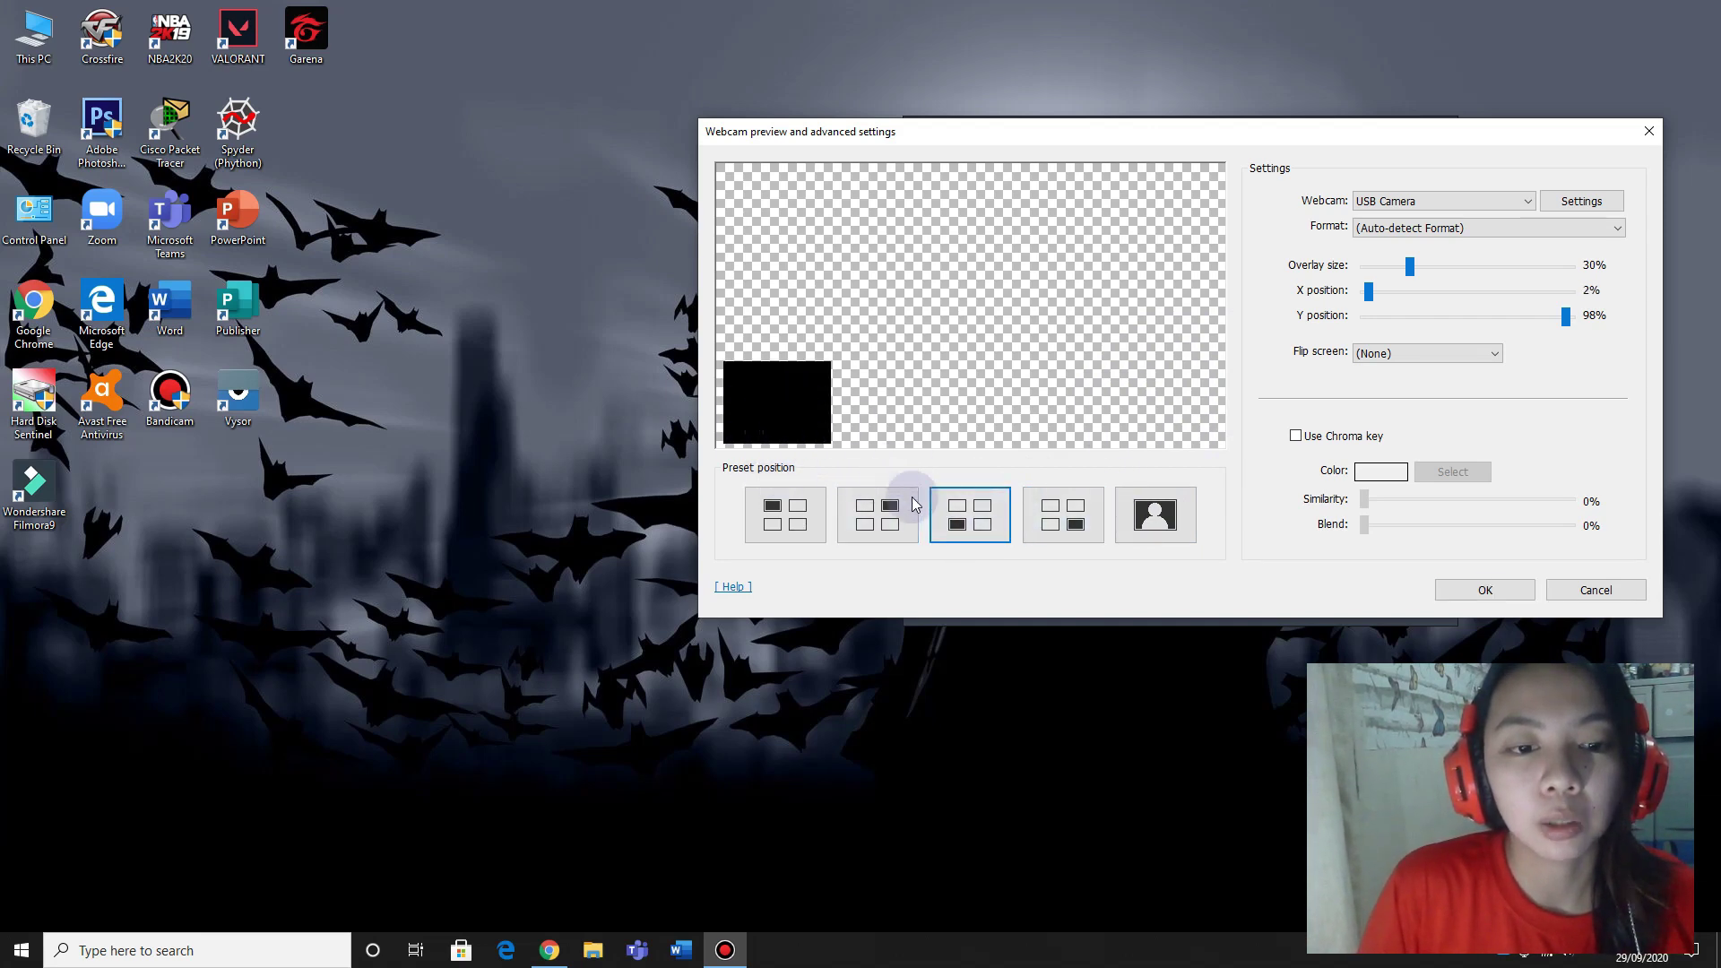
left_click(883, 511)
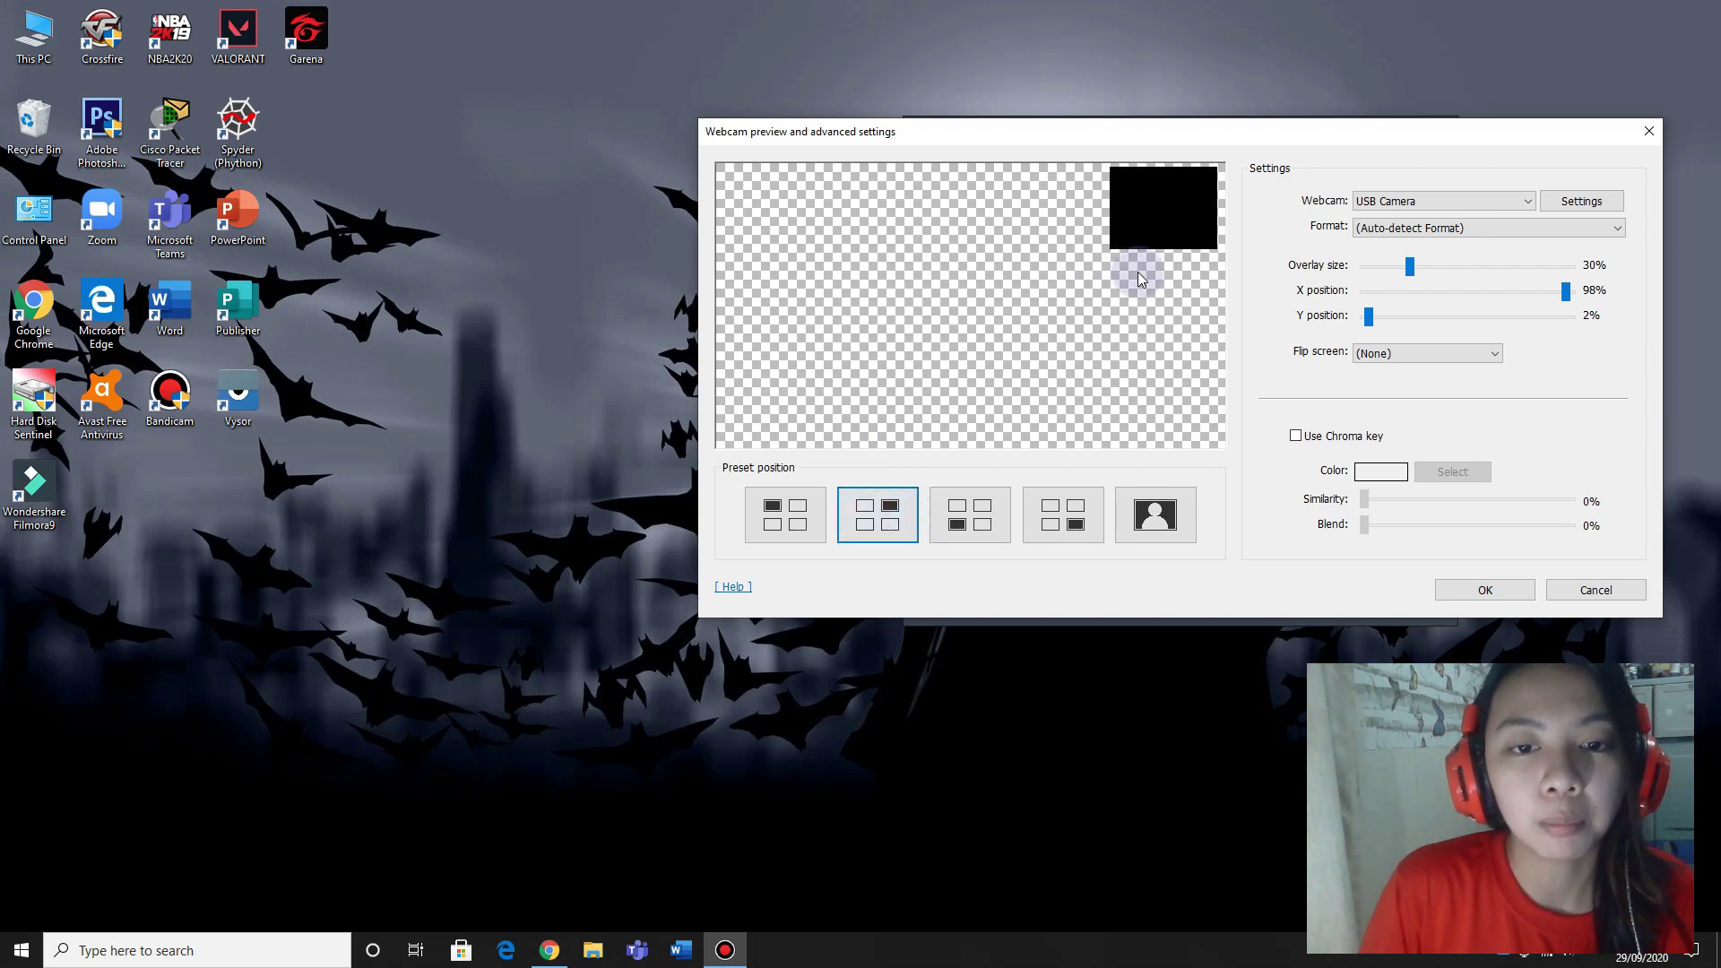
left_click(794, 495)
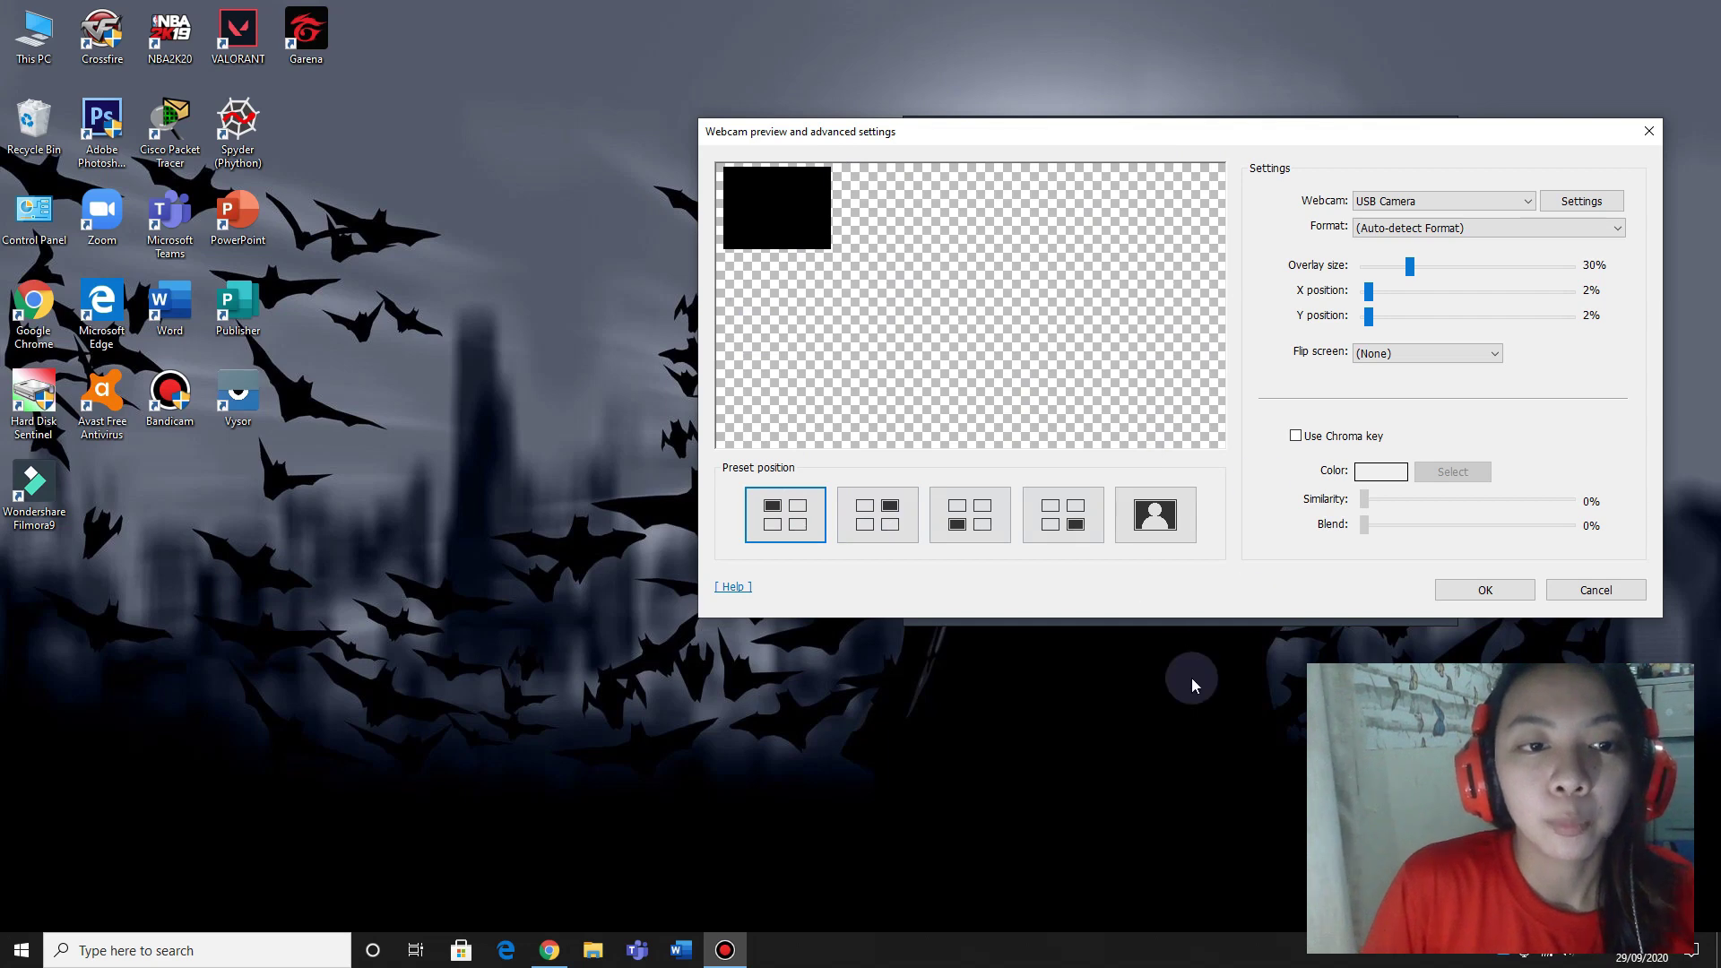
left_click(1170, 541)
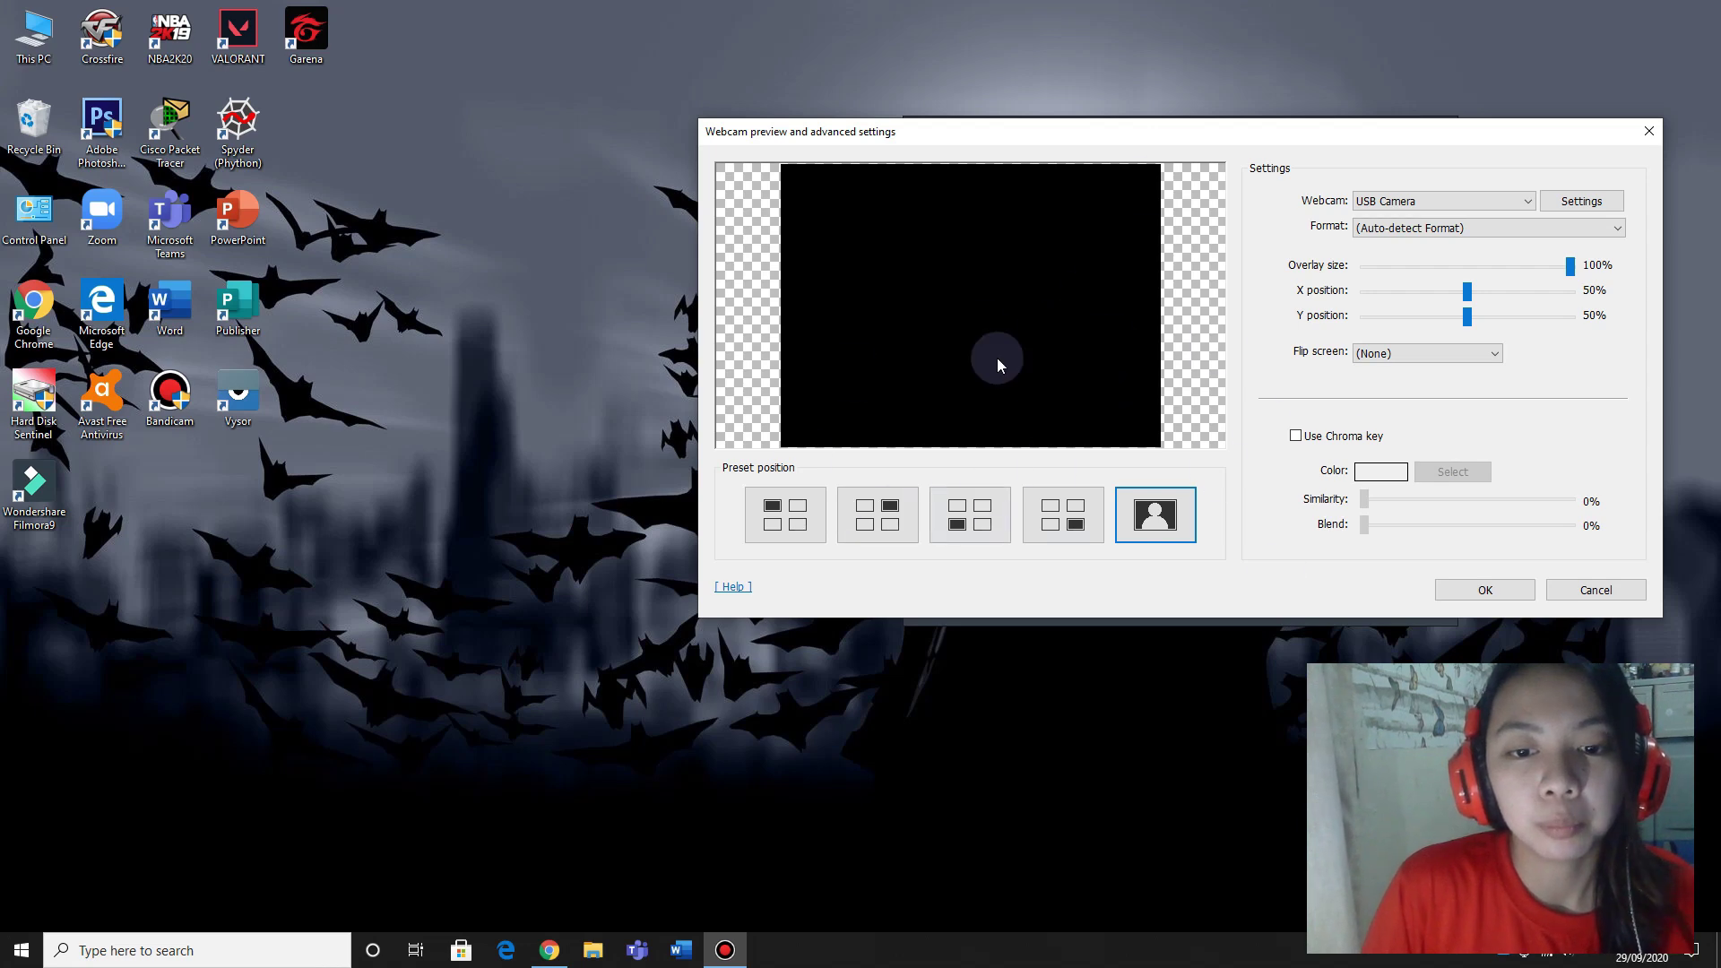
left_click(1092, 521)
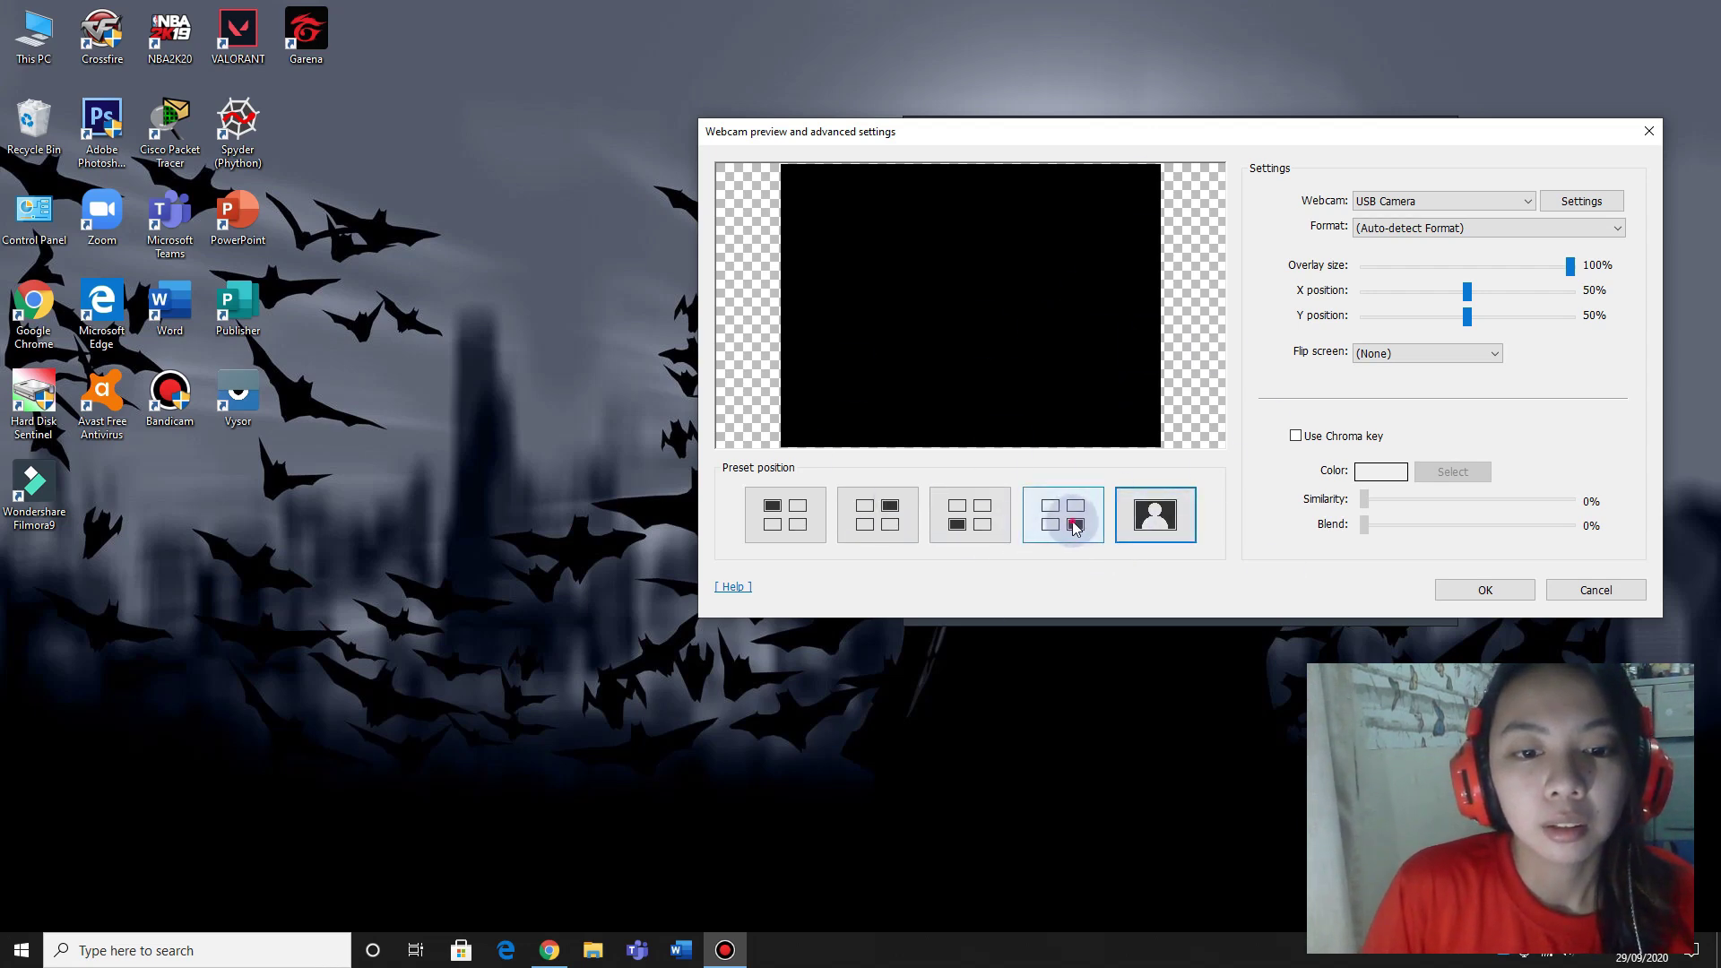
left_click(772, 506)
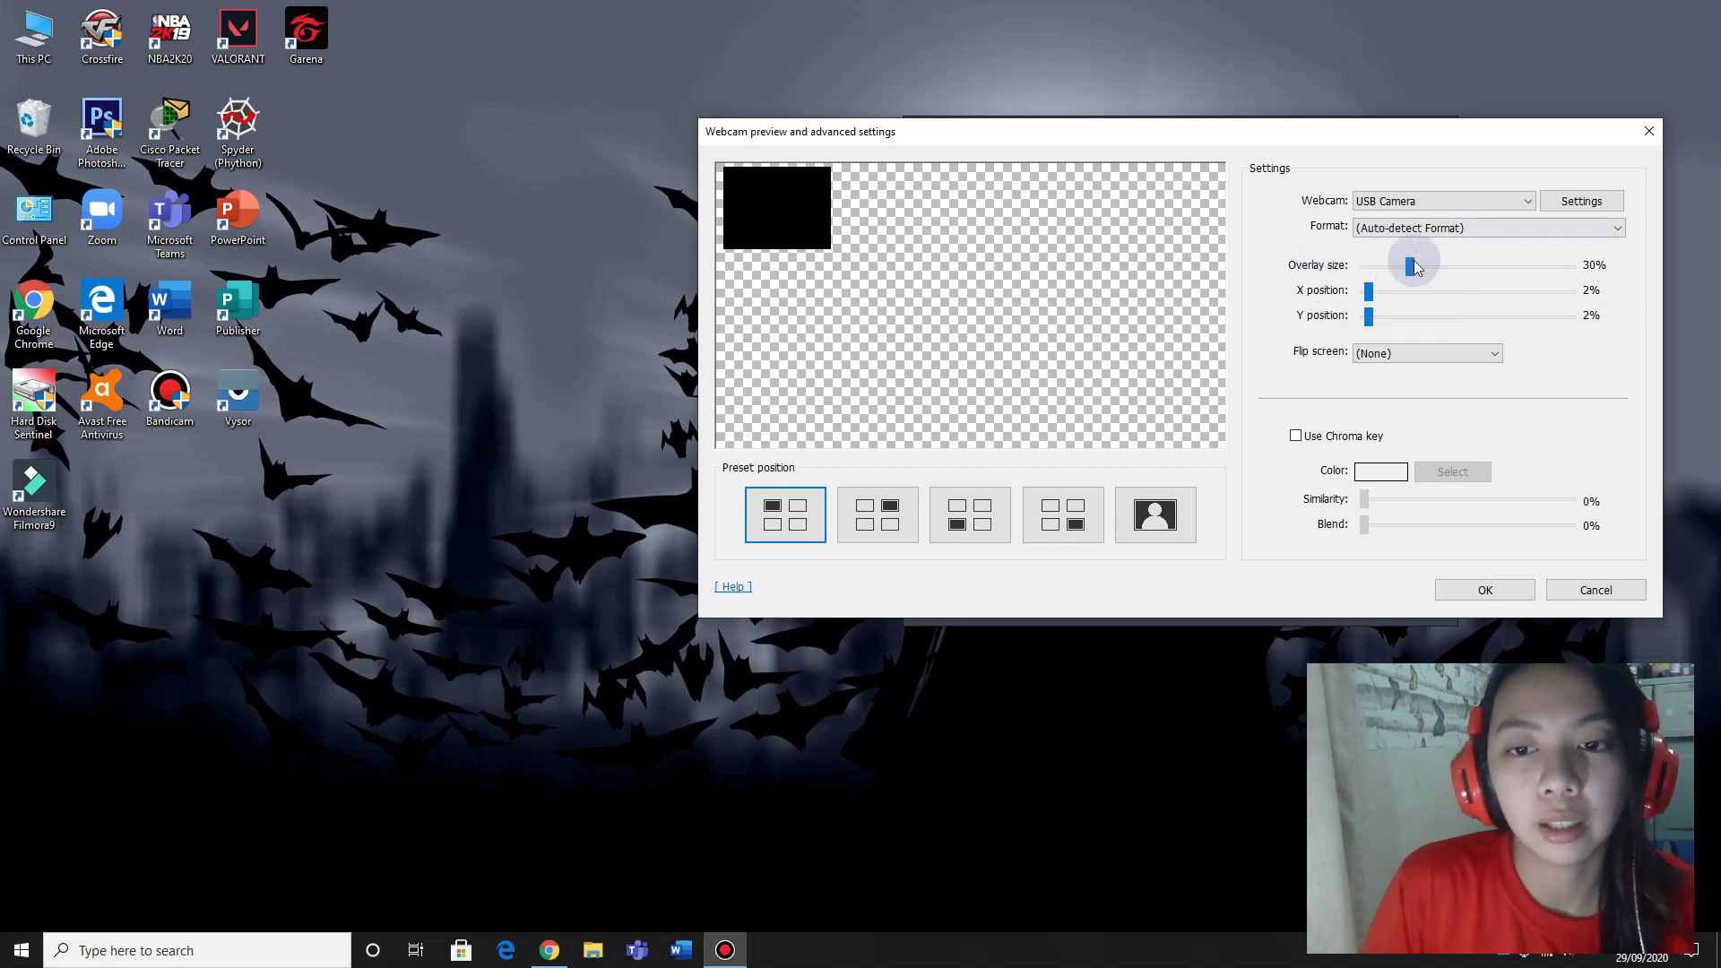
- Try custom webcam overlay values: size 27% and 55%, X position 31% and Y position 35%
mouse_move(1409, 272)
left_mouse_down()
mouse_move(1459, 278)
mouse_move(1401, 269)
left_mouse_up()
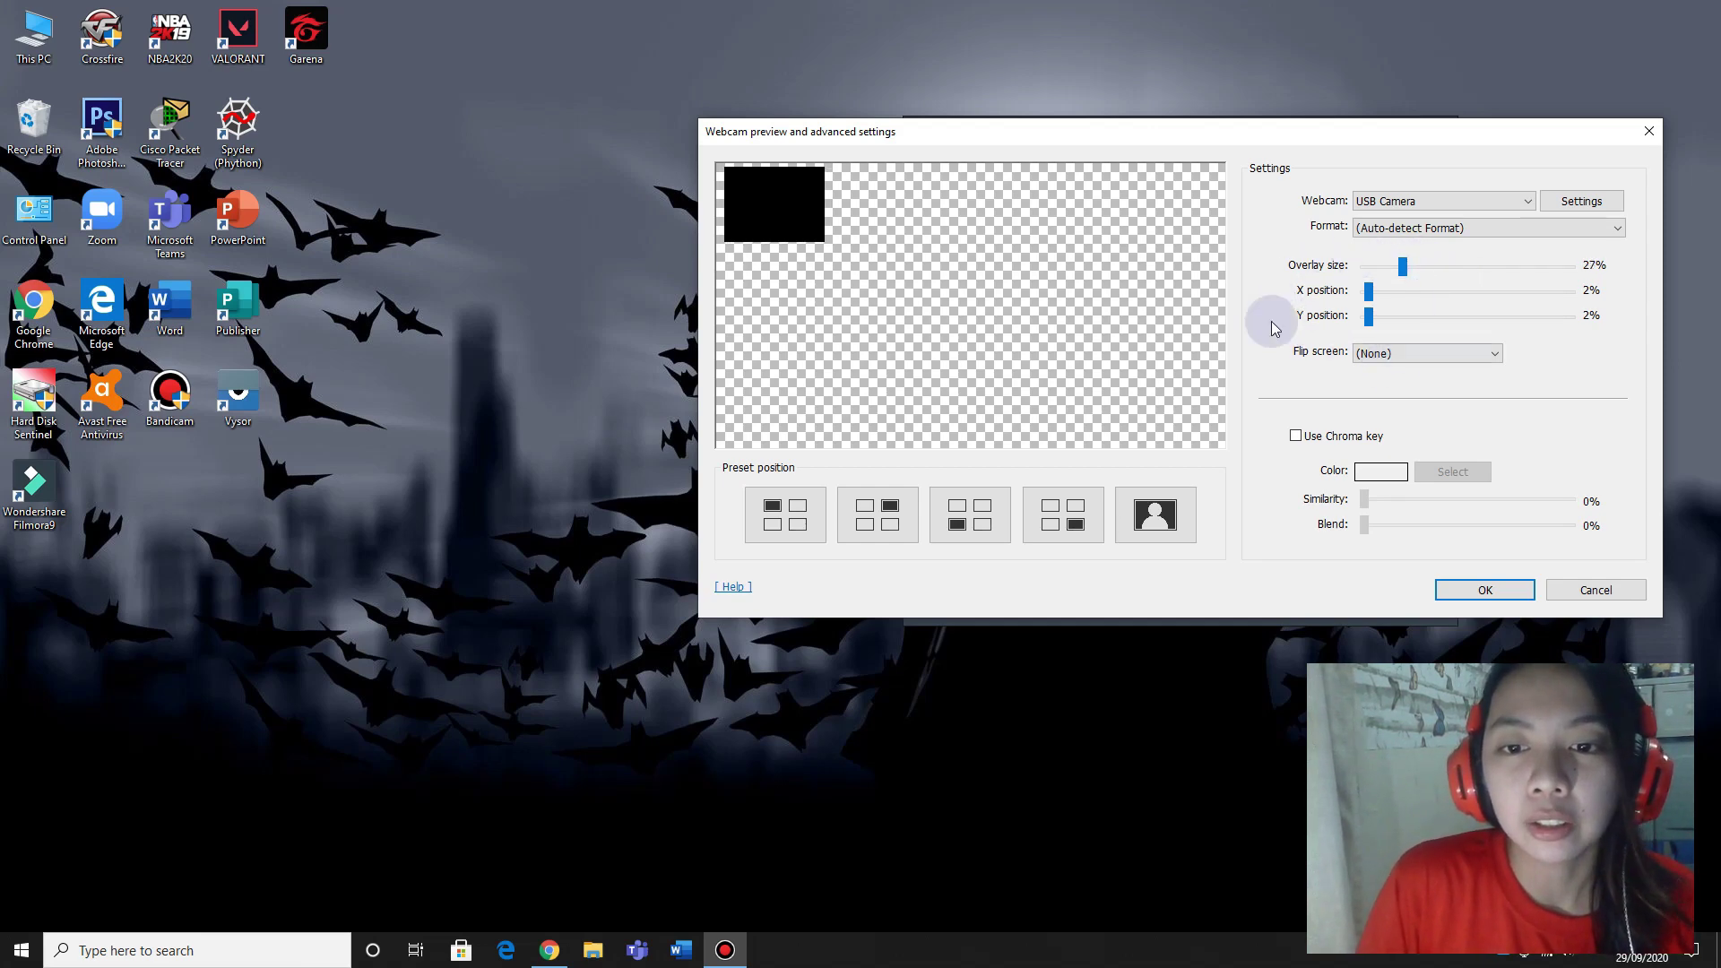
left_click_drag(1371, 294, 1427, 295)
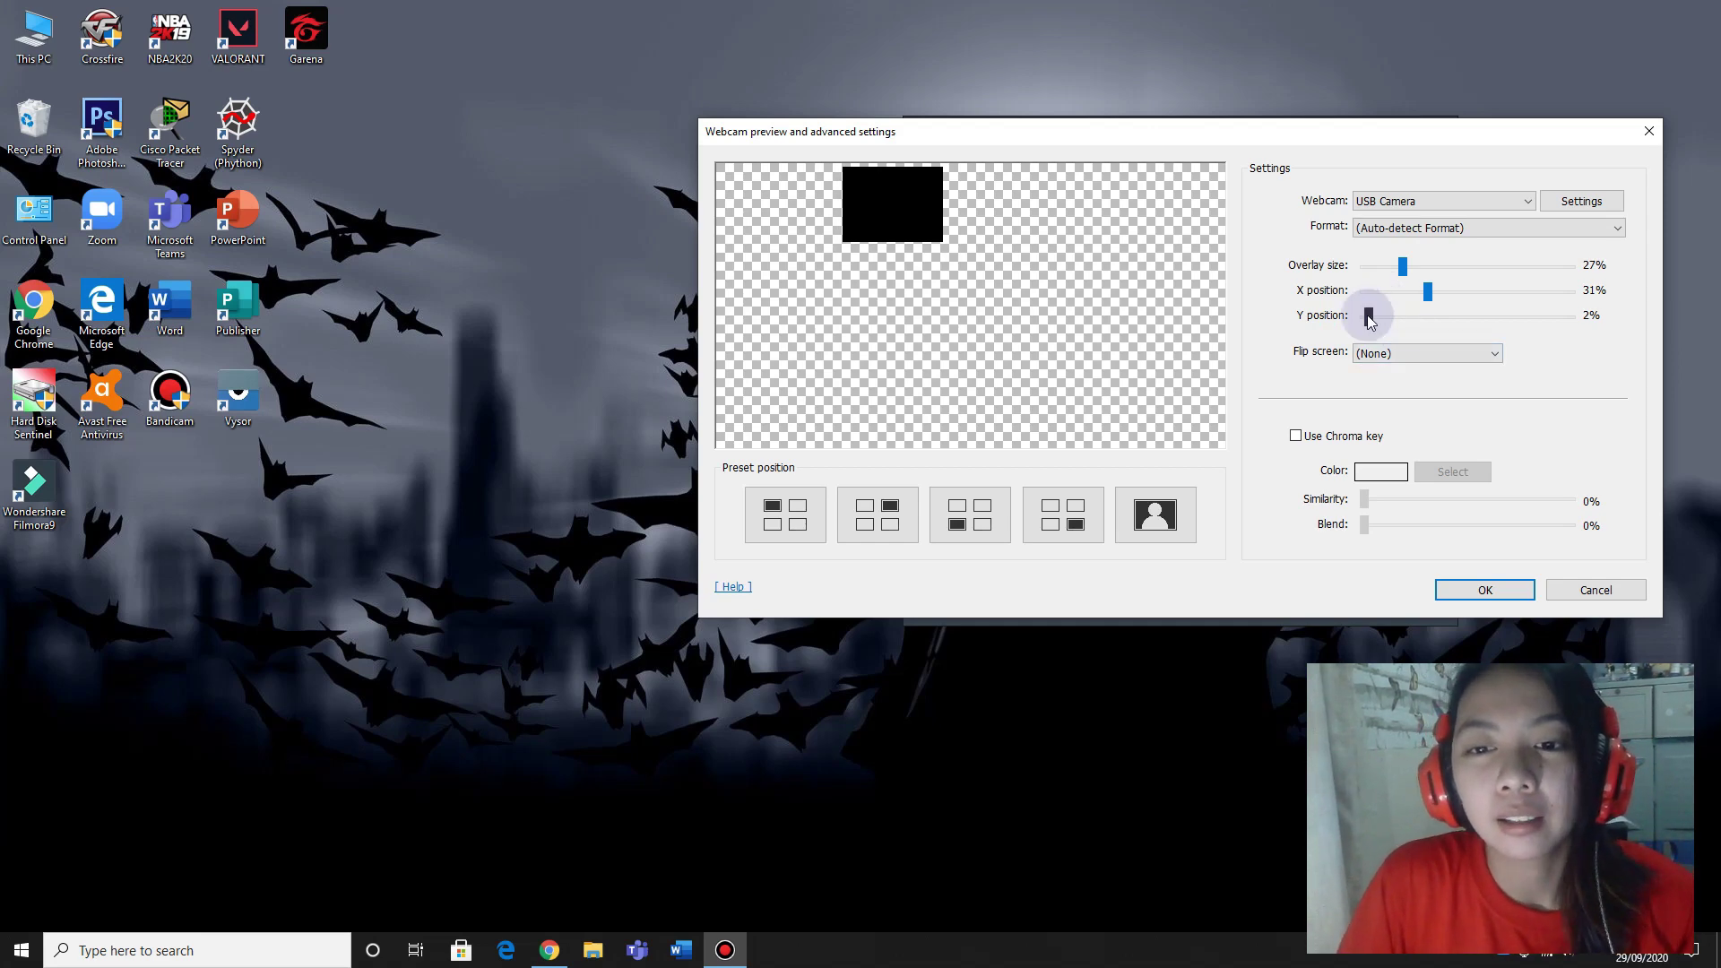
left_click_drag(1372, 318, 1469, 283)
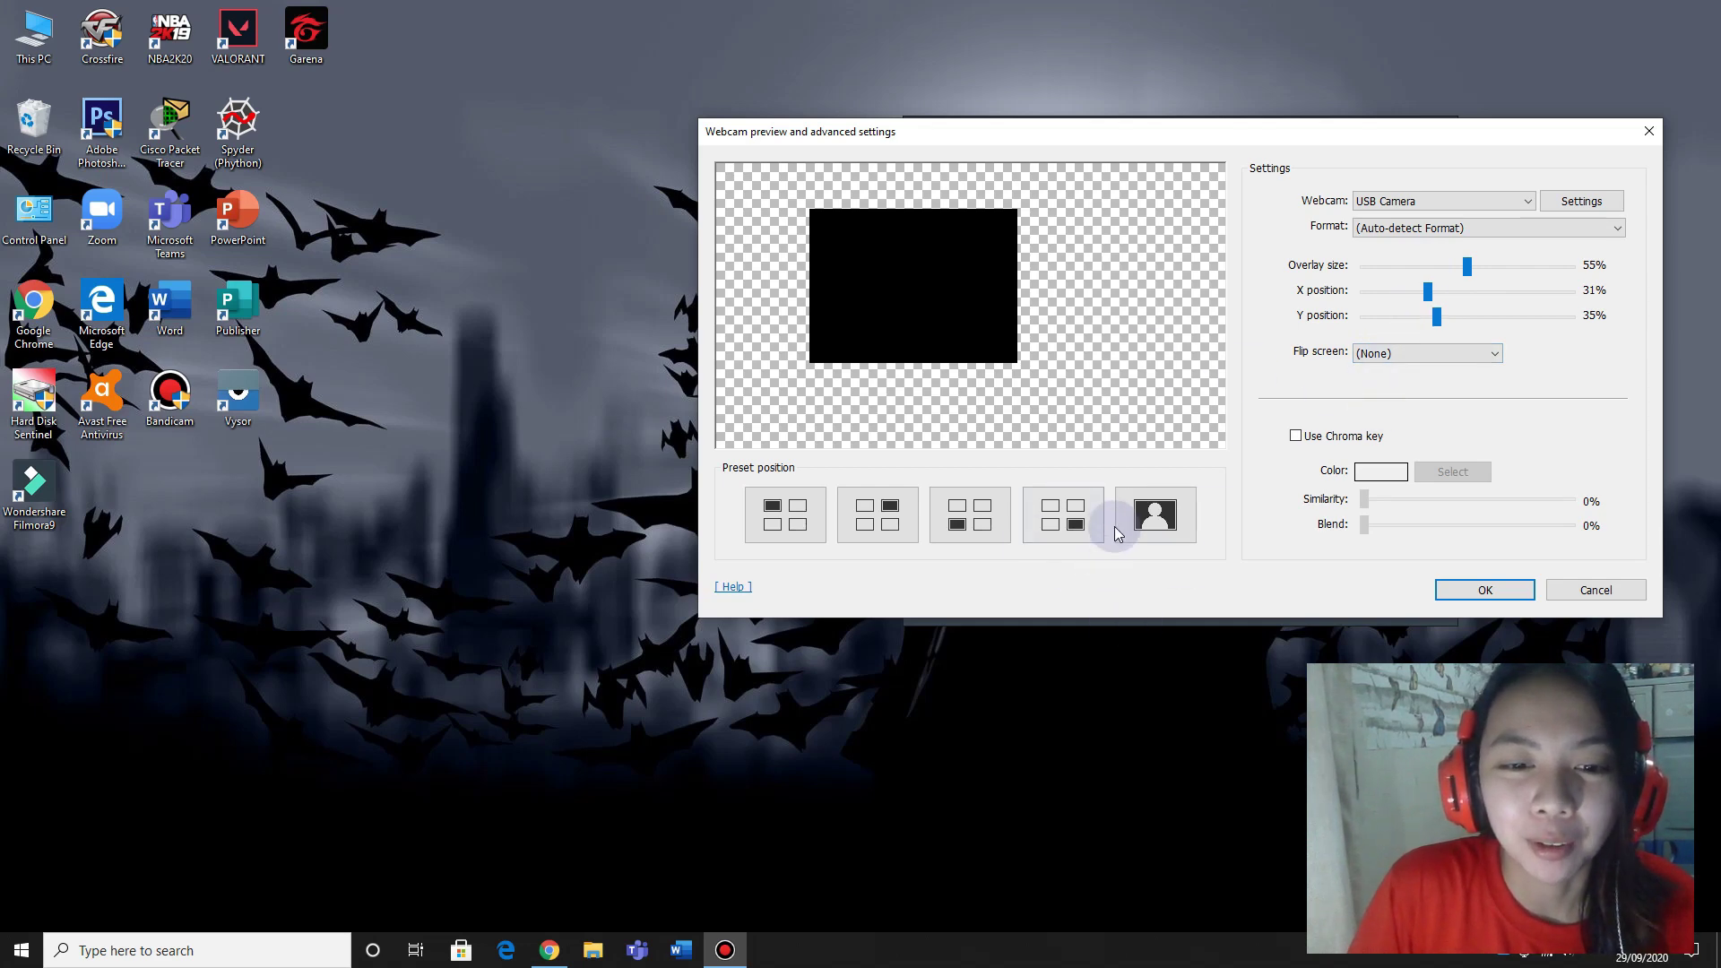
- Place the webcam overlay with the lower-right position preset and confirm the advanced webcam settings
left_click(1065, 514)
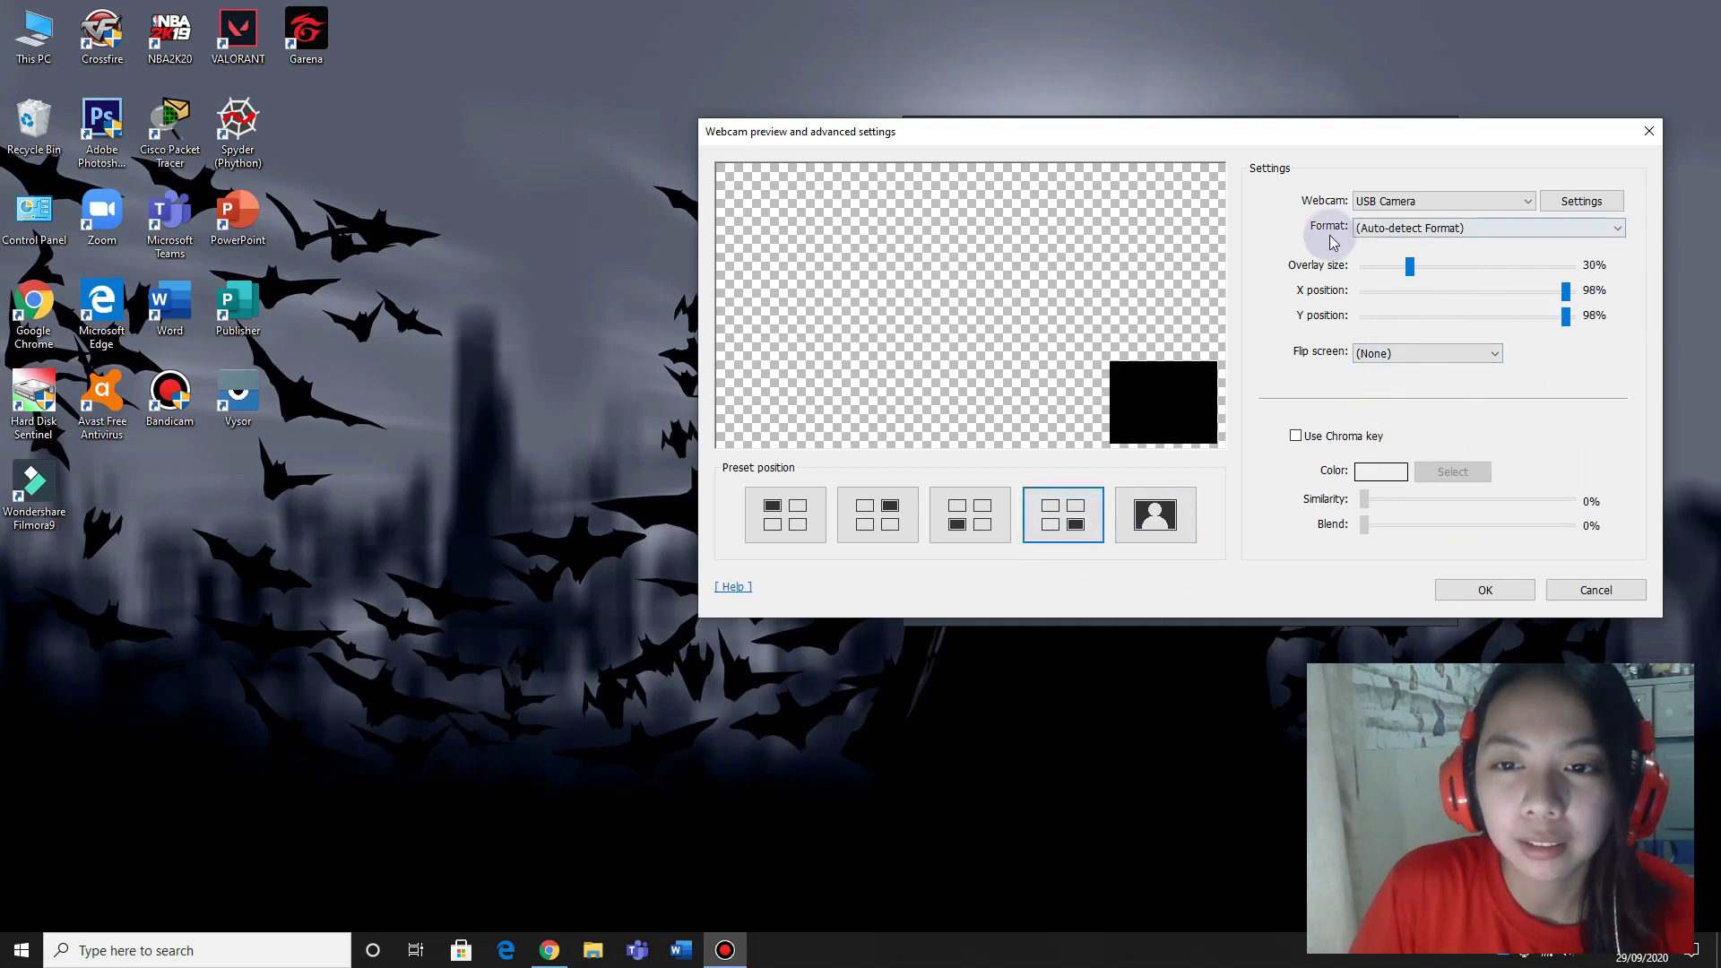
left_click(1485, 590)
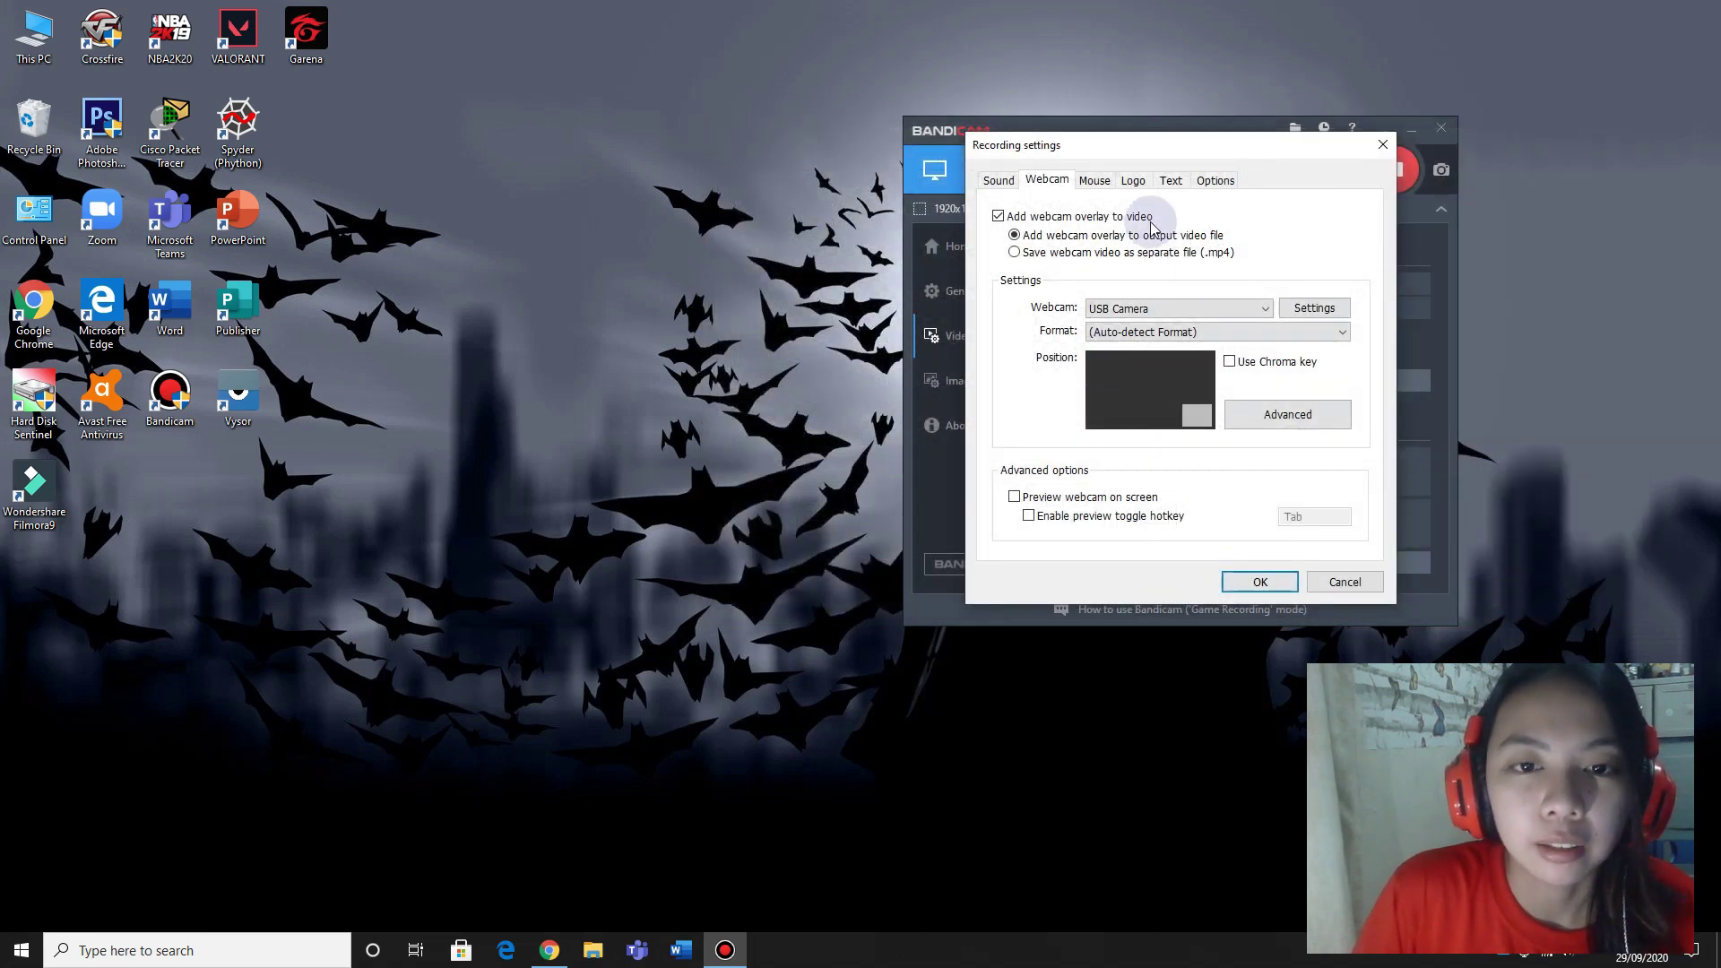
- Try mouse cursor sizes of 300%, 80% and 50% in the mouse effects settings and set the size back to 100%
left_click(1106, 184)
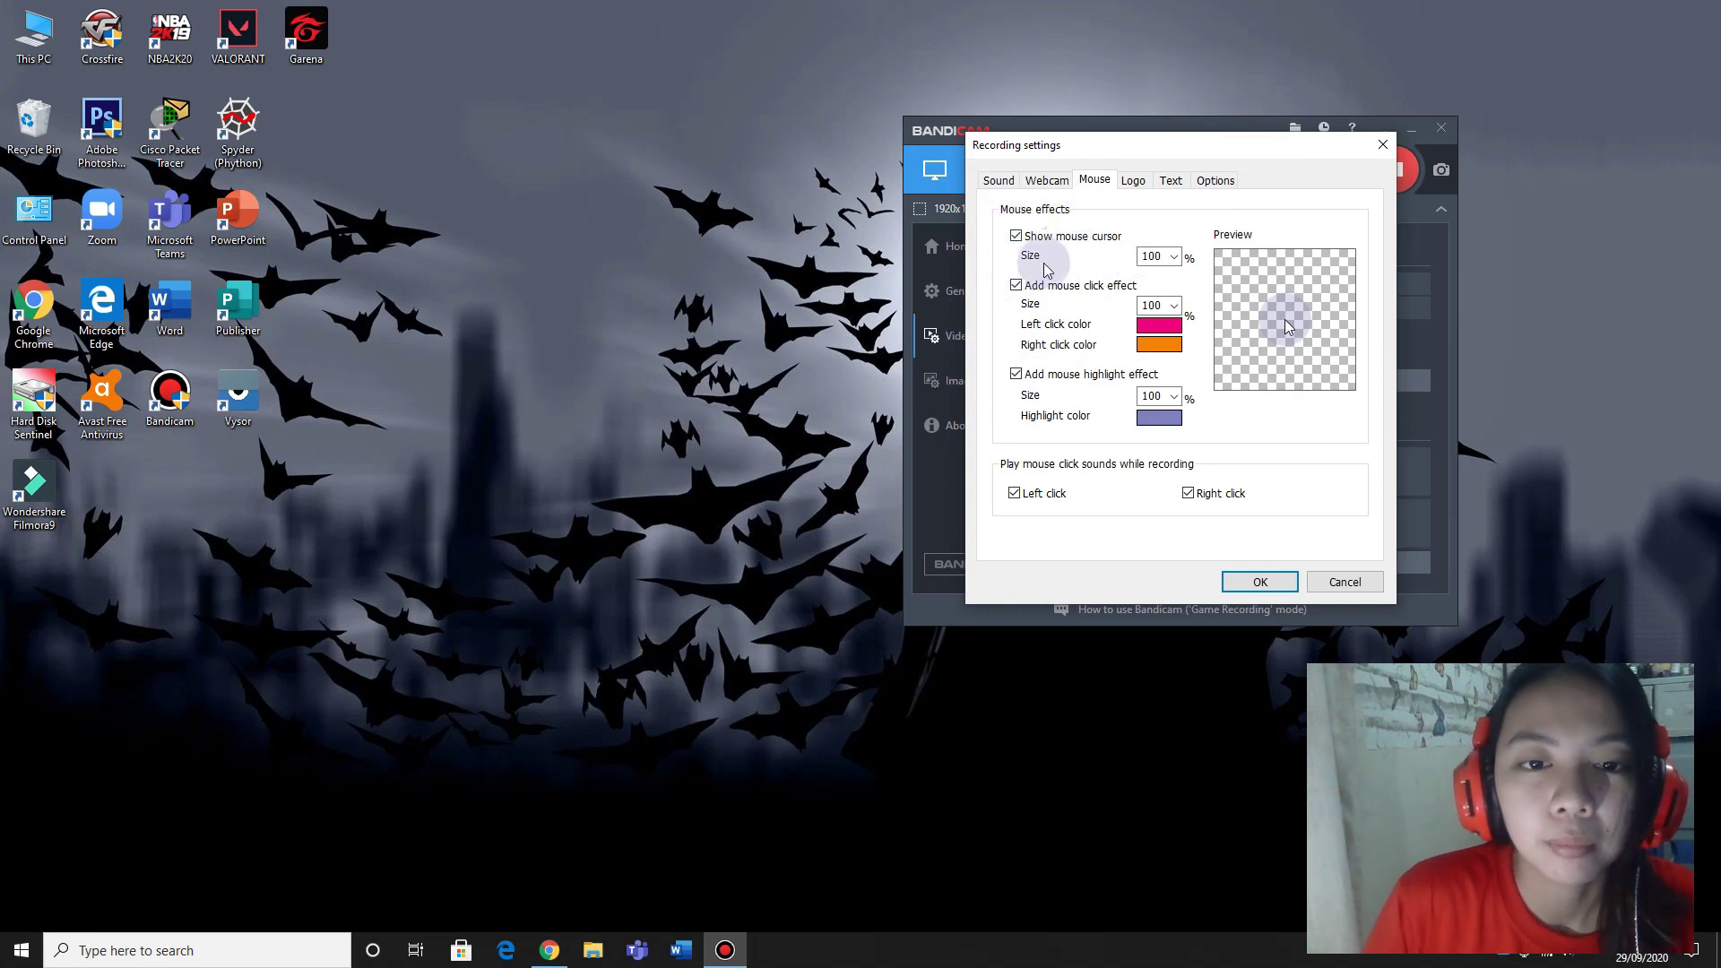
left_click(1175, 258)
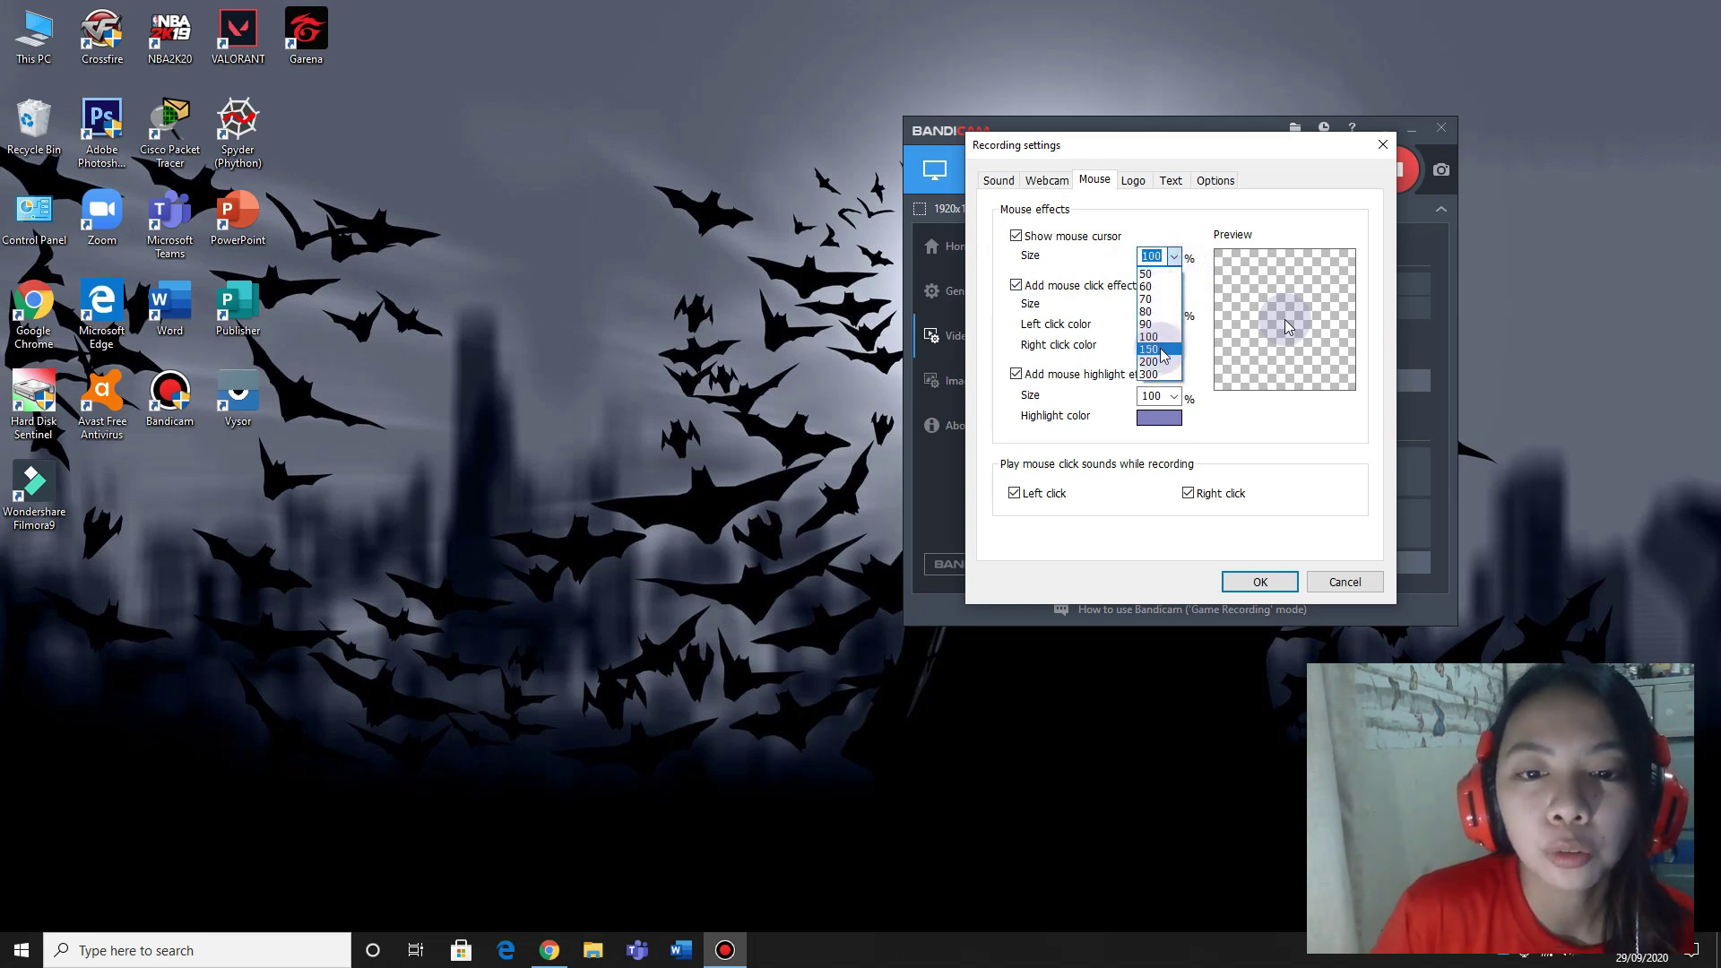
left_click(1170, 376)
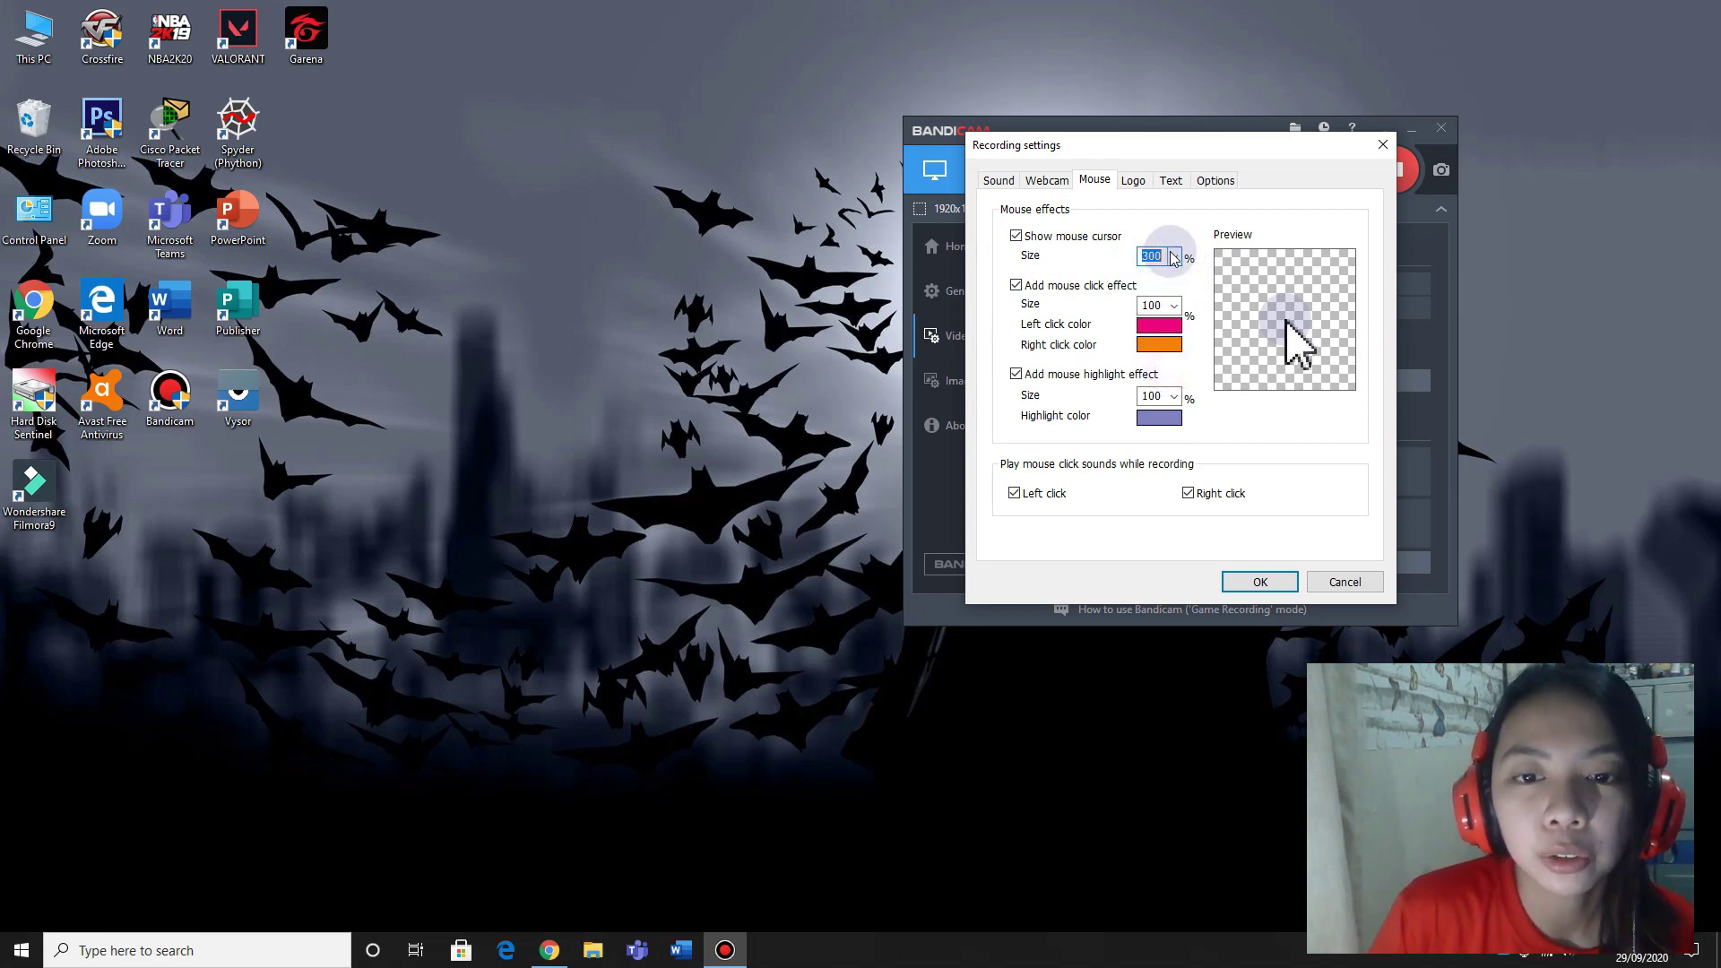
left_click(1175, 258)
left_click(1183, 339)
left_click(1174, 257)
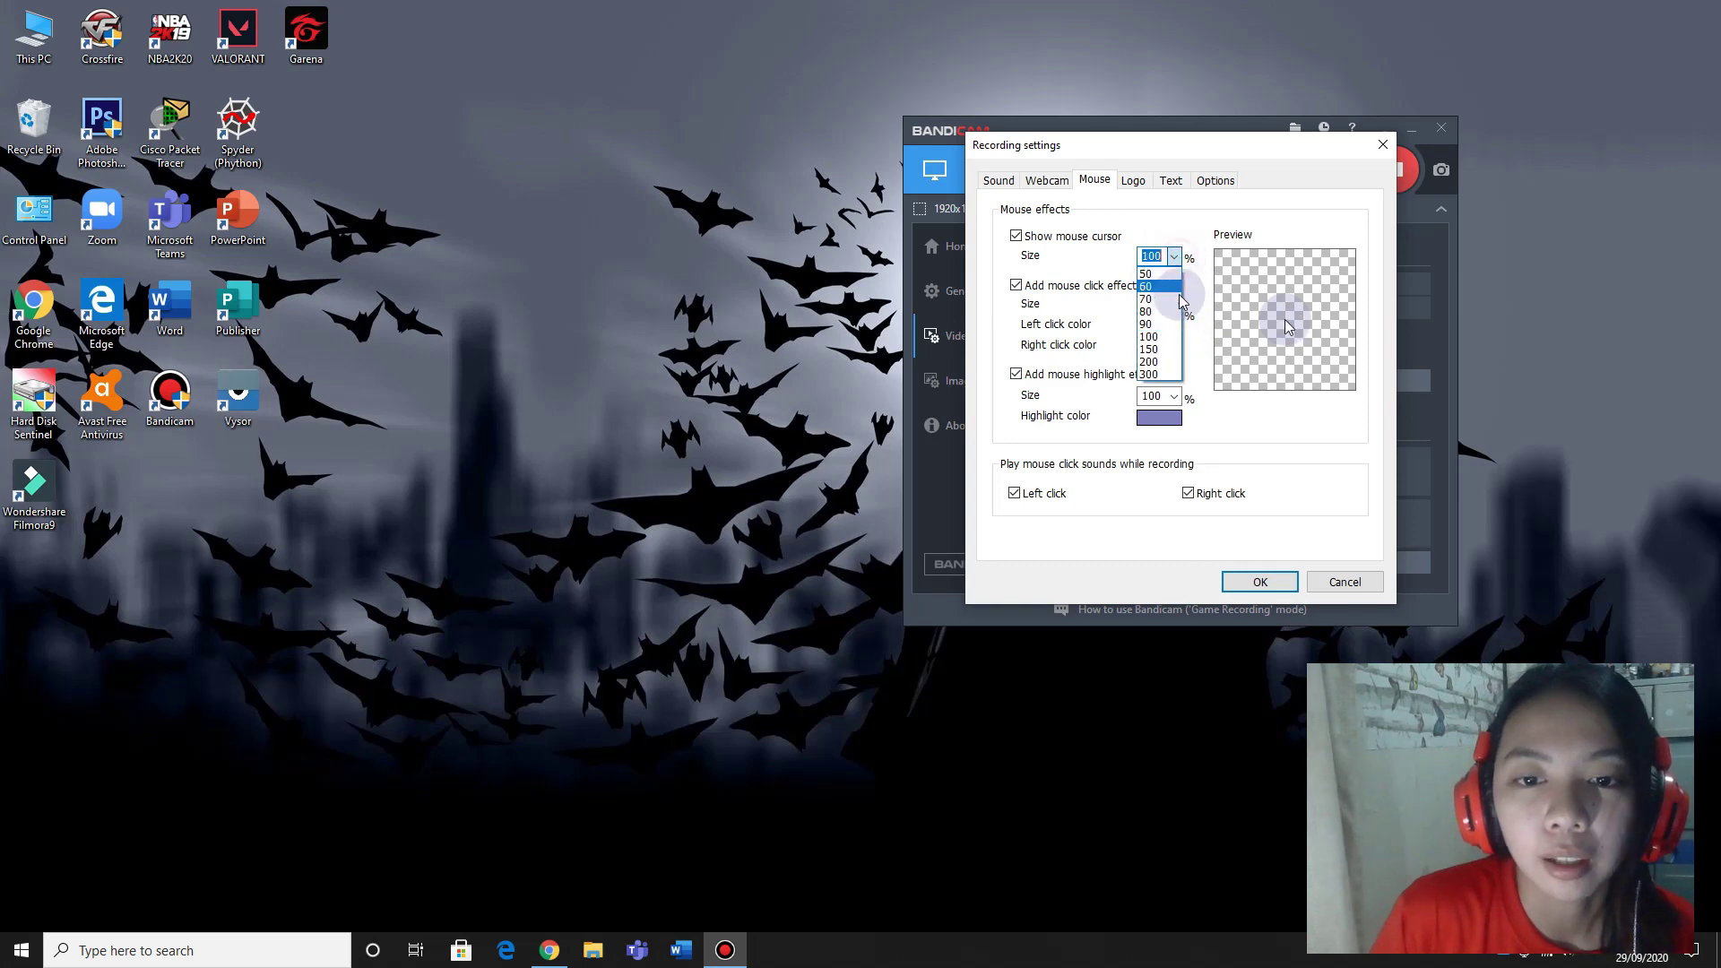
left_click(1148, 311)
left_click(1174, 257)
left_click(1148, 273)
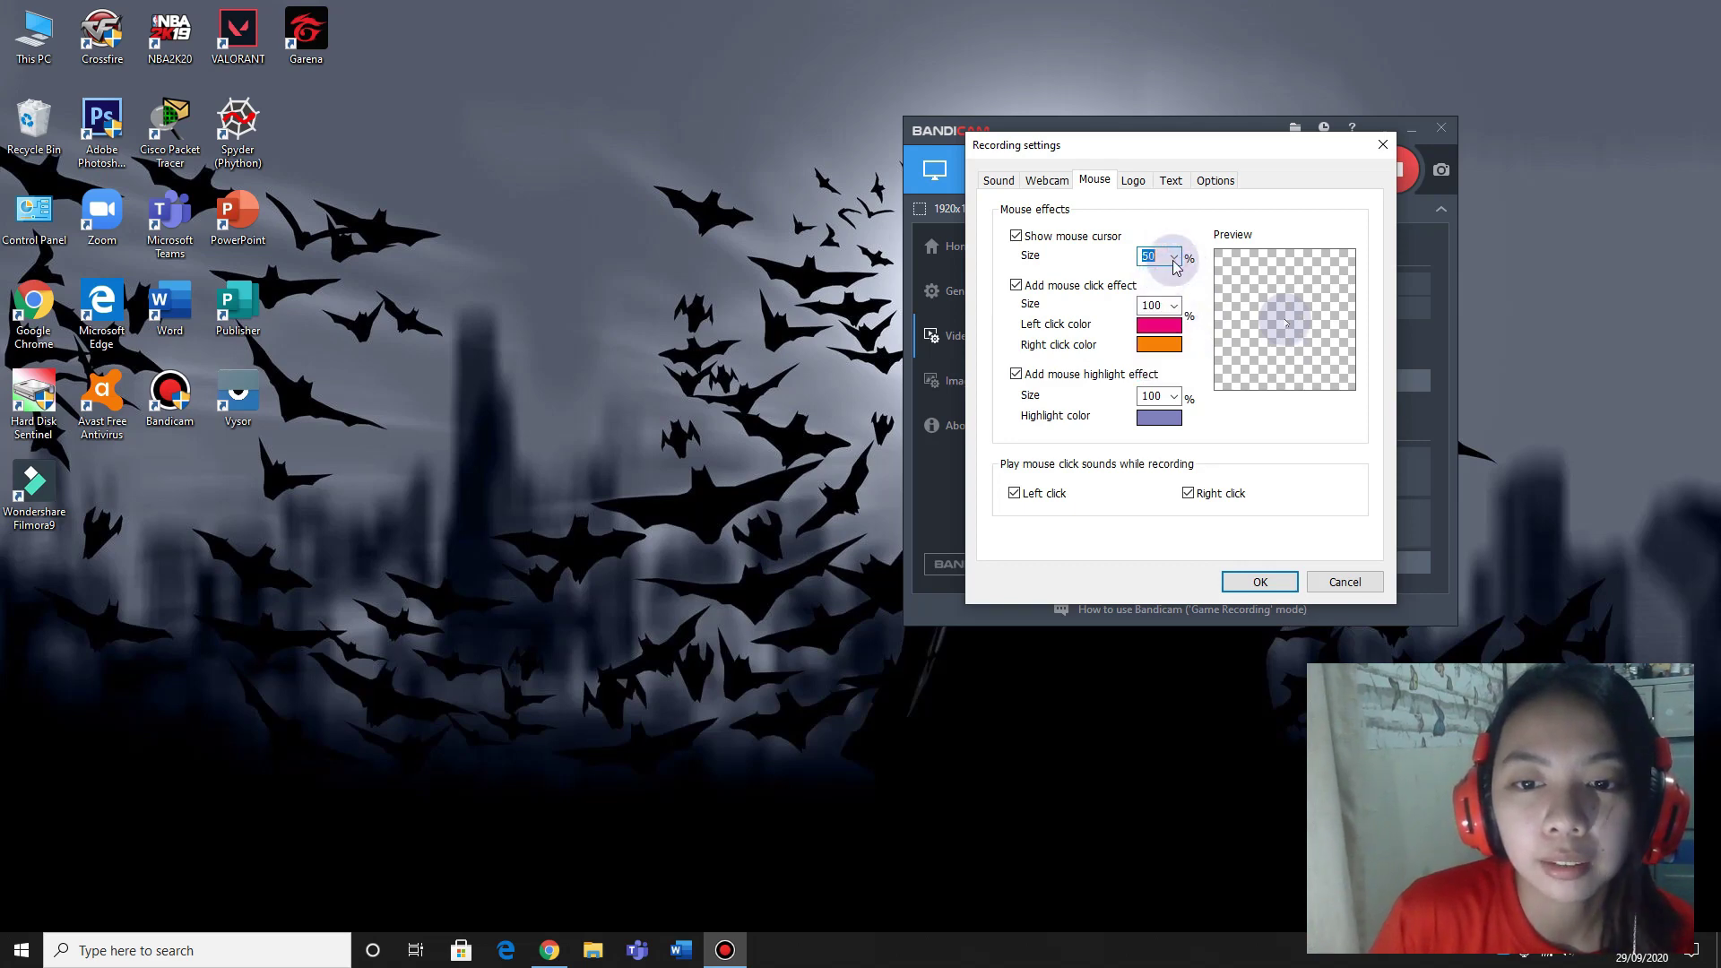
left_click(1174, 258)
left_click(1152, 336)
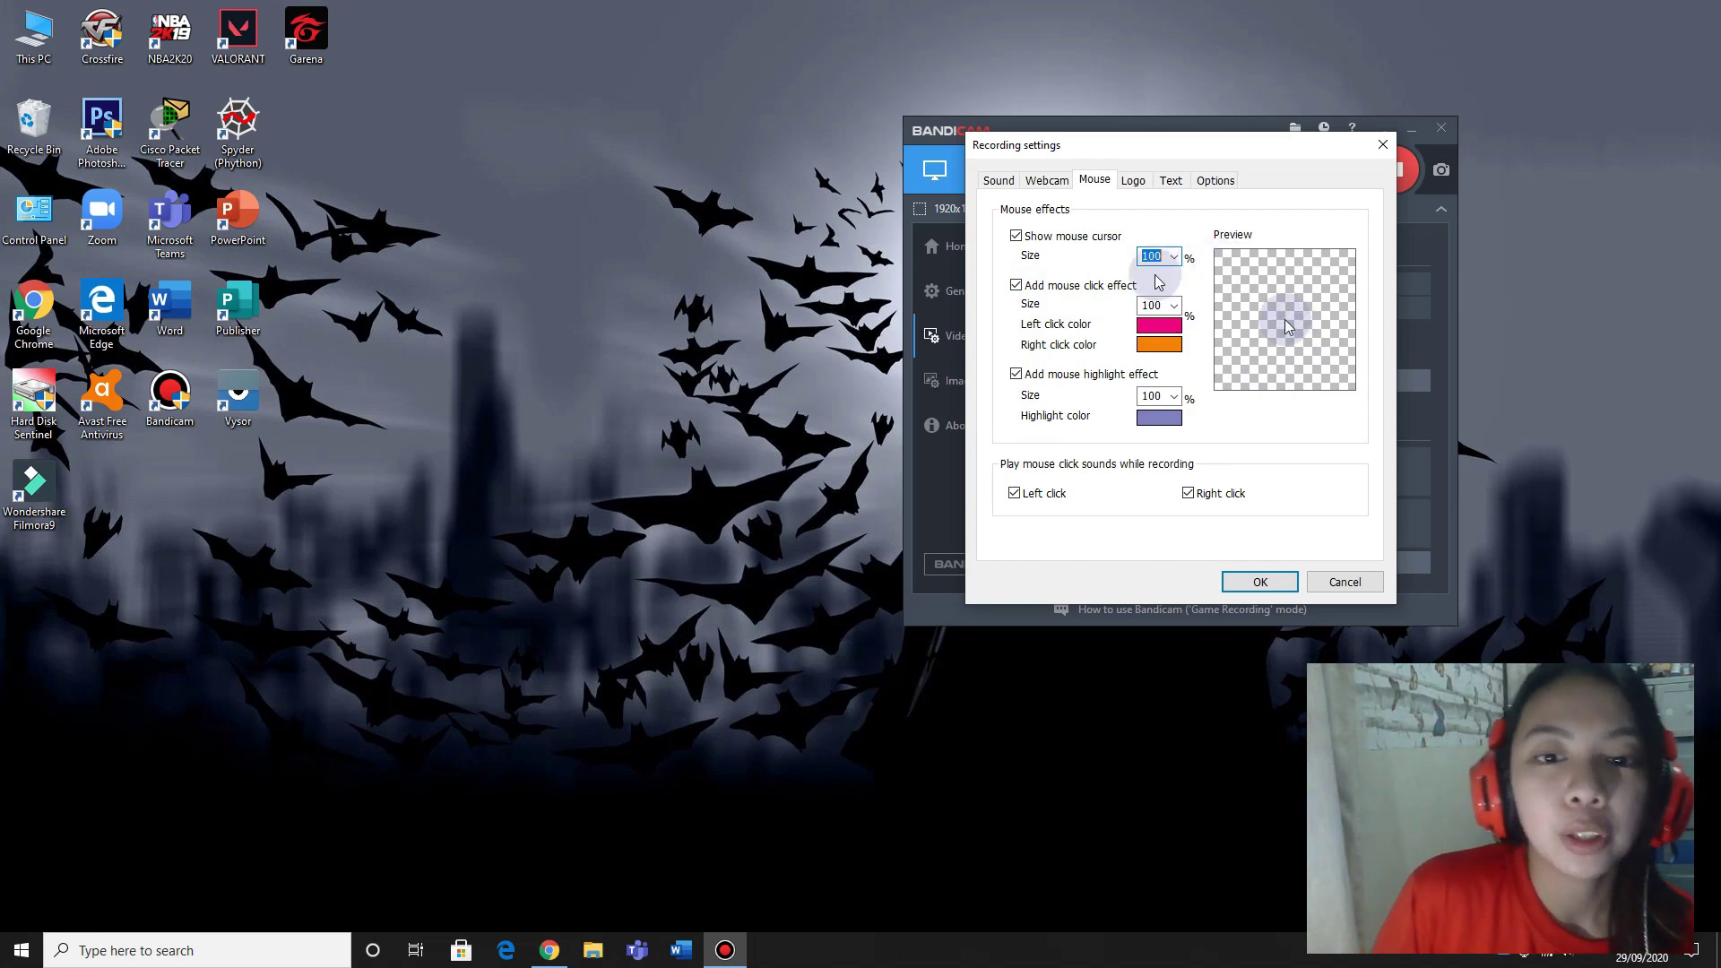
- Set the left click effect color to teal with red 67, green 167 and blue 188
left_click(1163, 328)
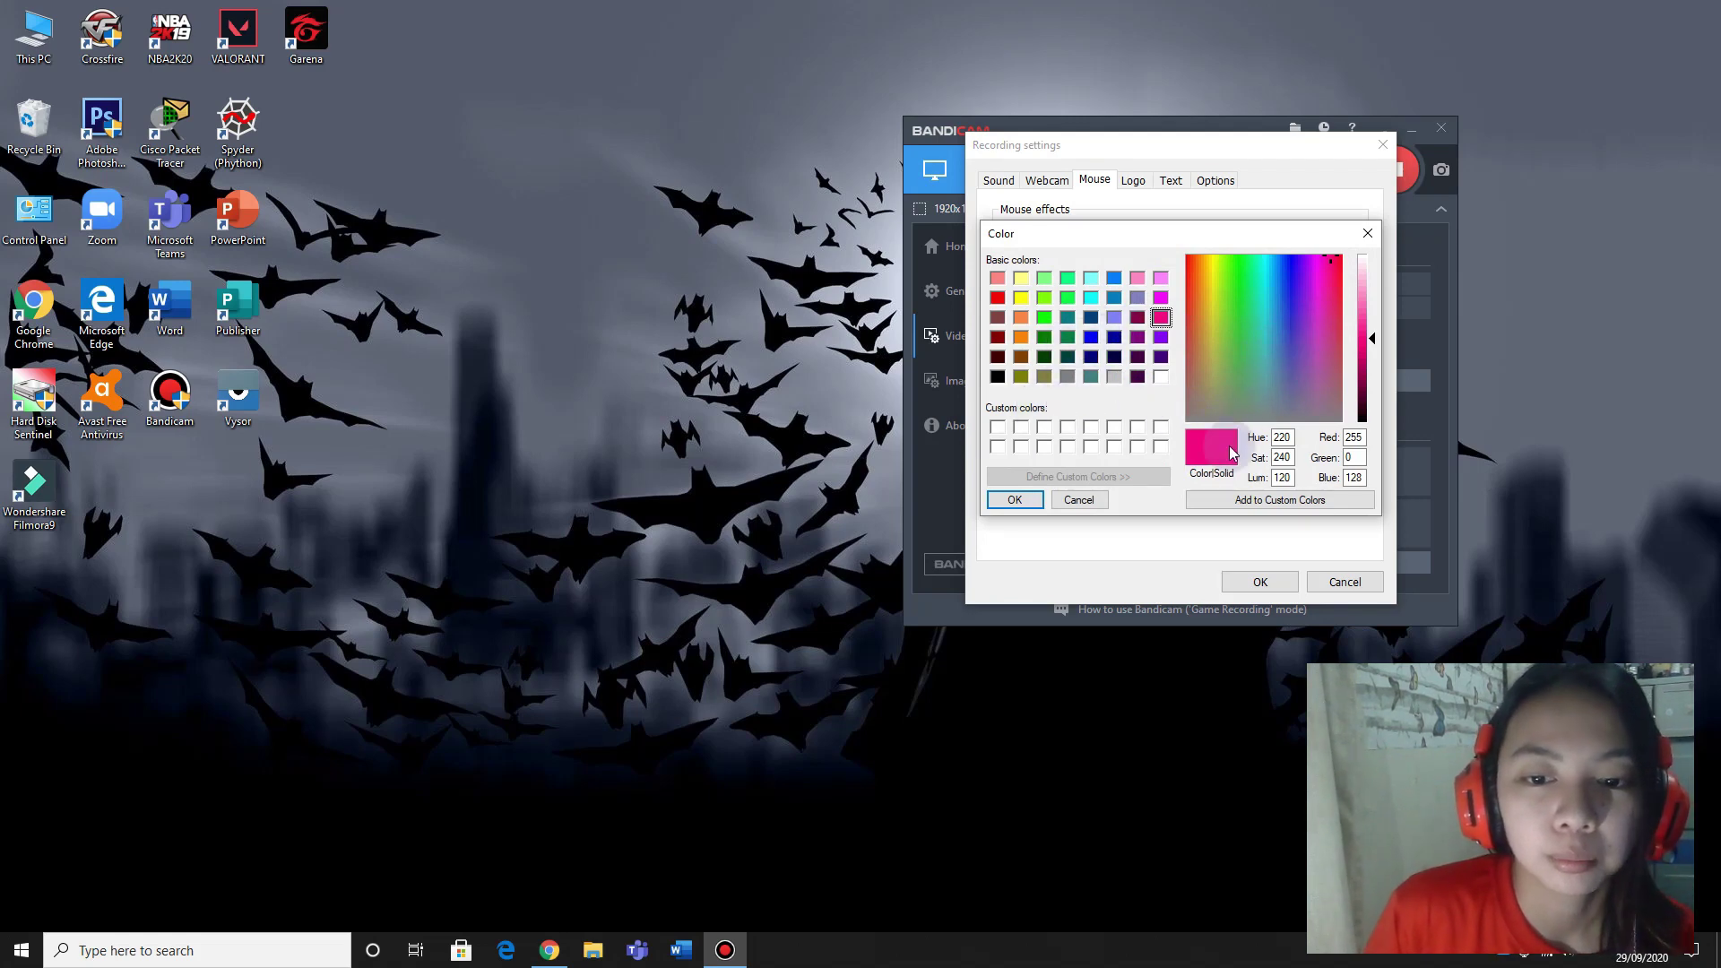
left_click(1090, 297)
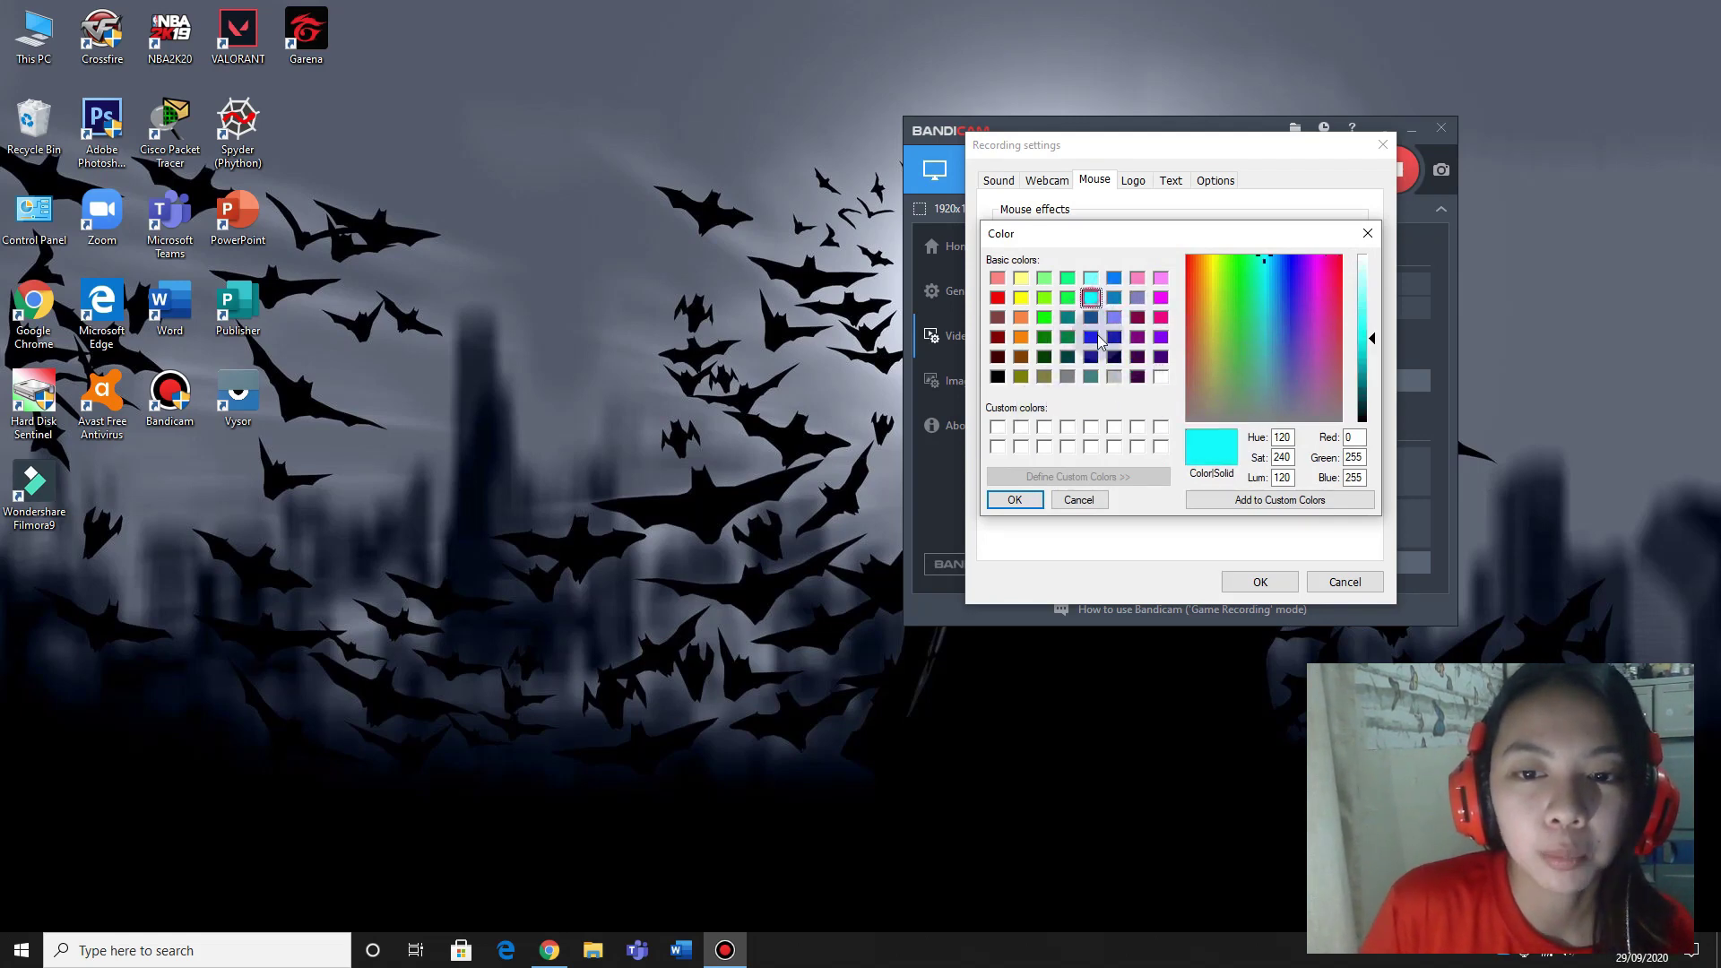
left_click_drag(1277, 269, 1256, 332)
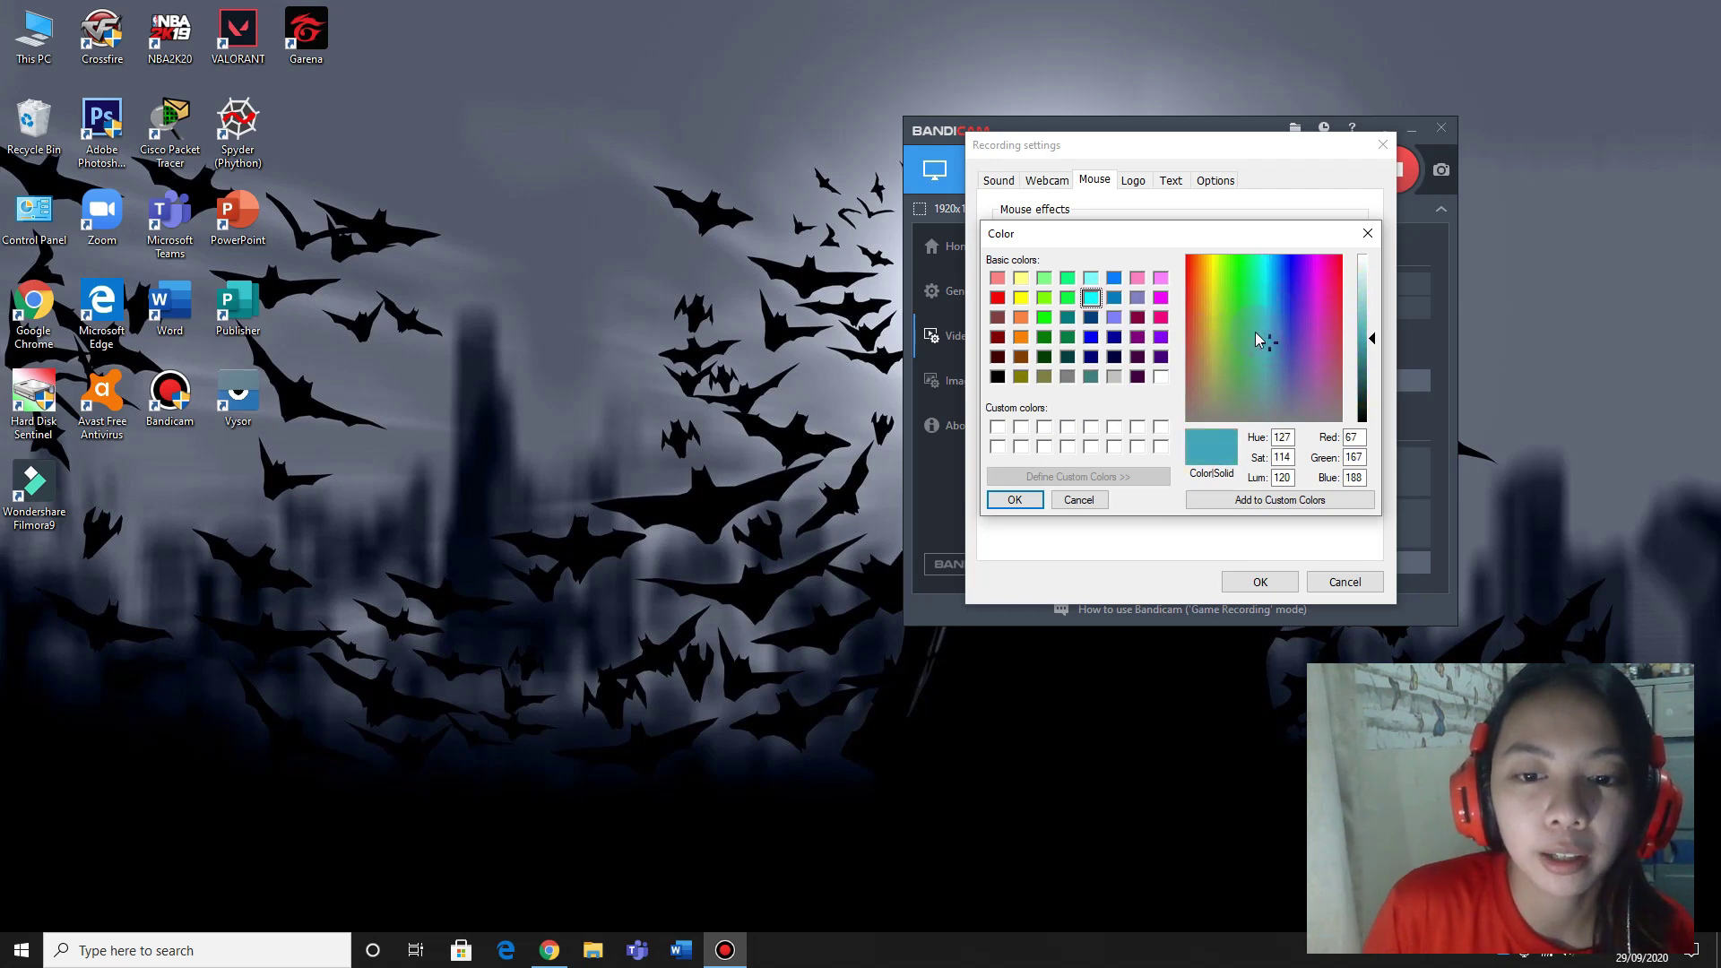
left_click(1014, 500)
- Set the right click effect color to the basic blue with red 0, green 0 and blue 255
left_click(1159, 344)
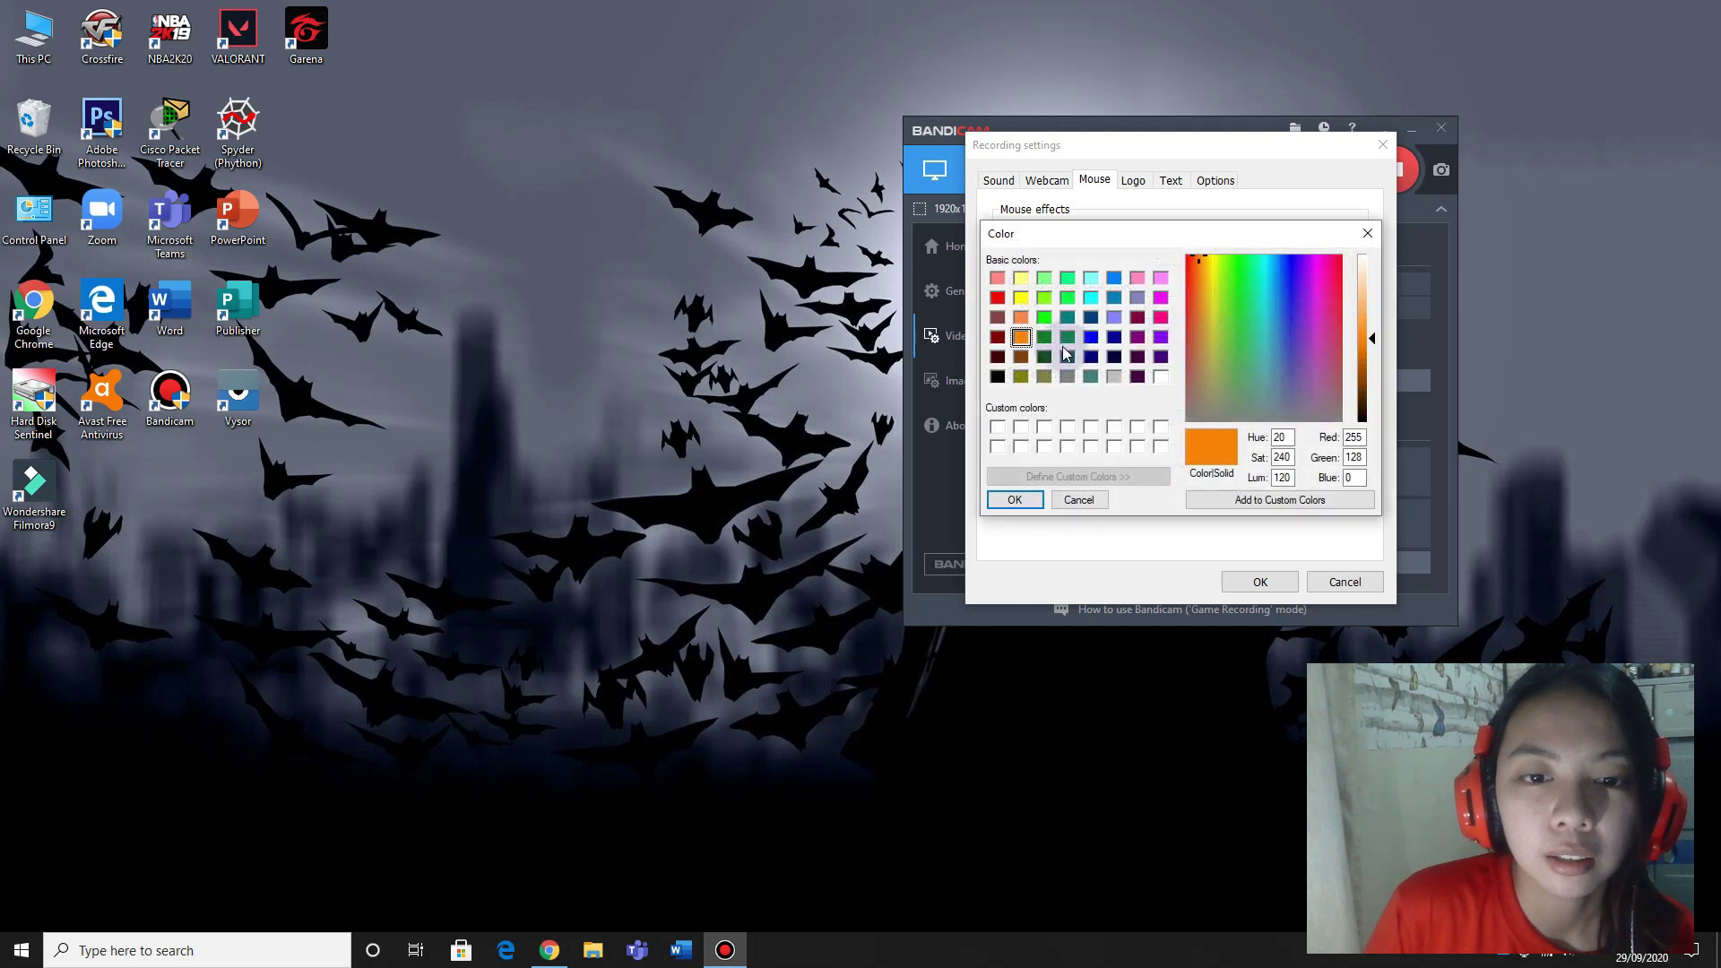
left_click_drag(1269, 232, 1339, 261)
left_click(1208, 327)
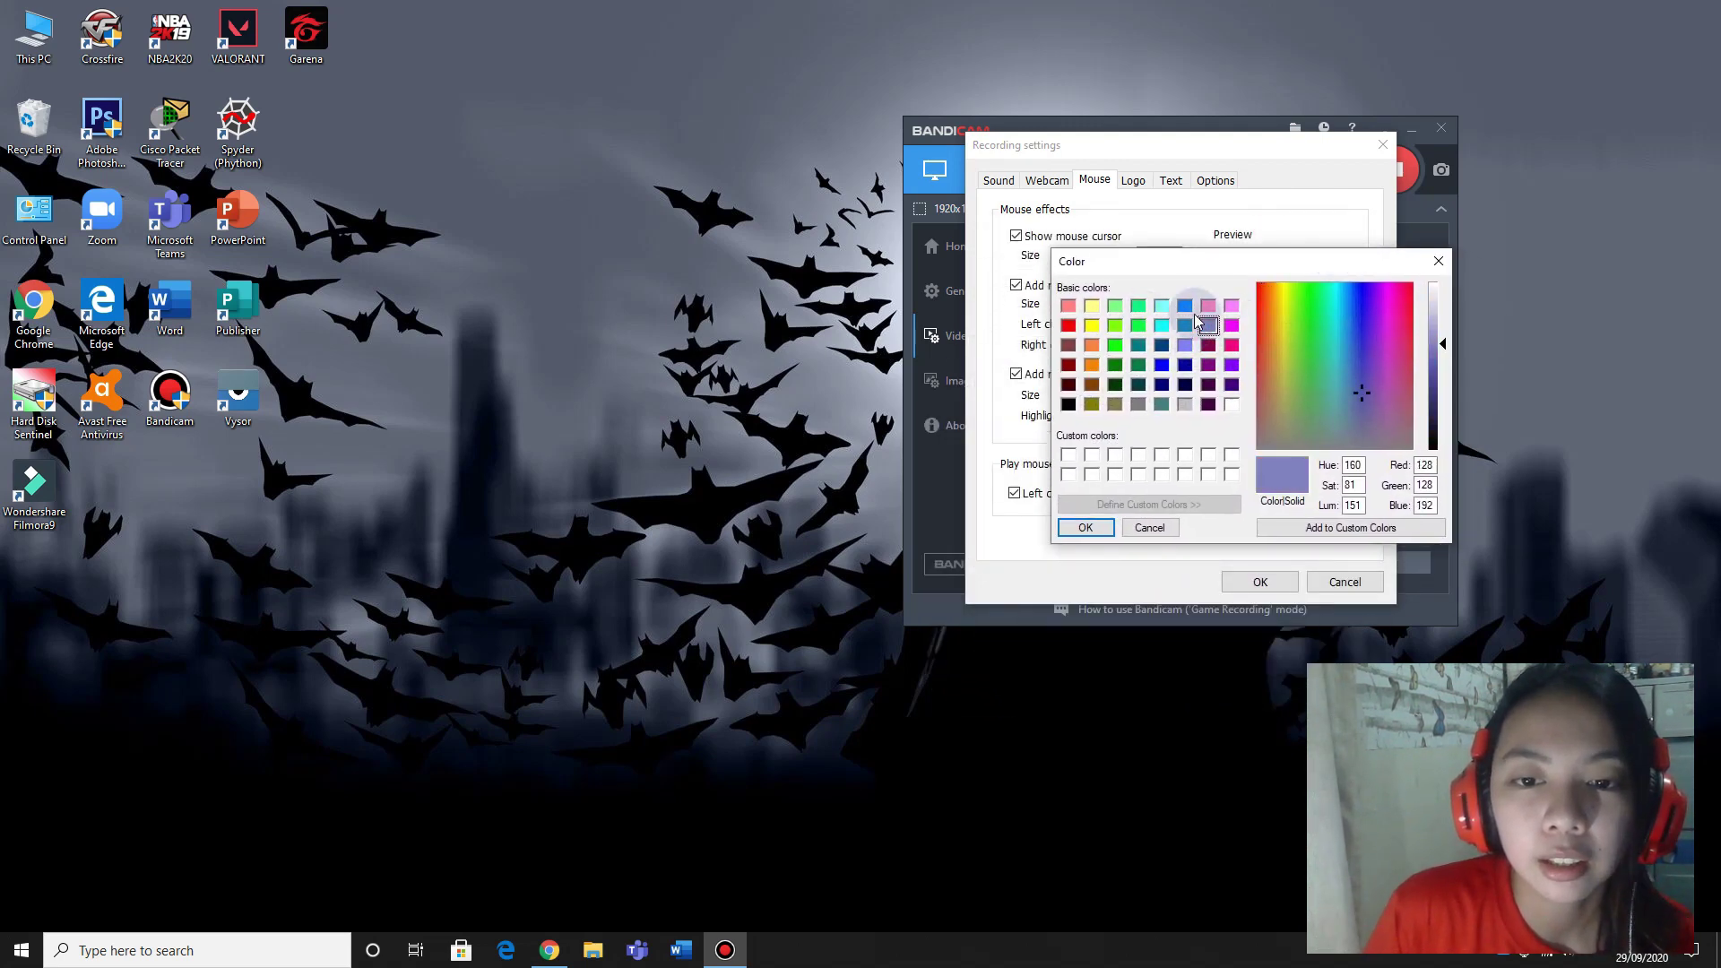
left_click(1208, 306)
left_click(1161, 364)
left_click(1250, 512)
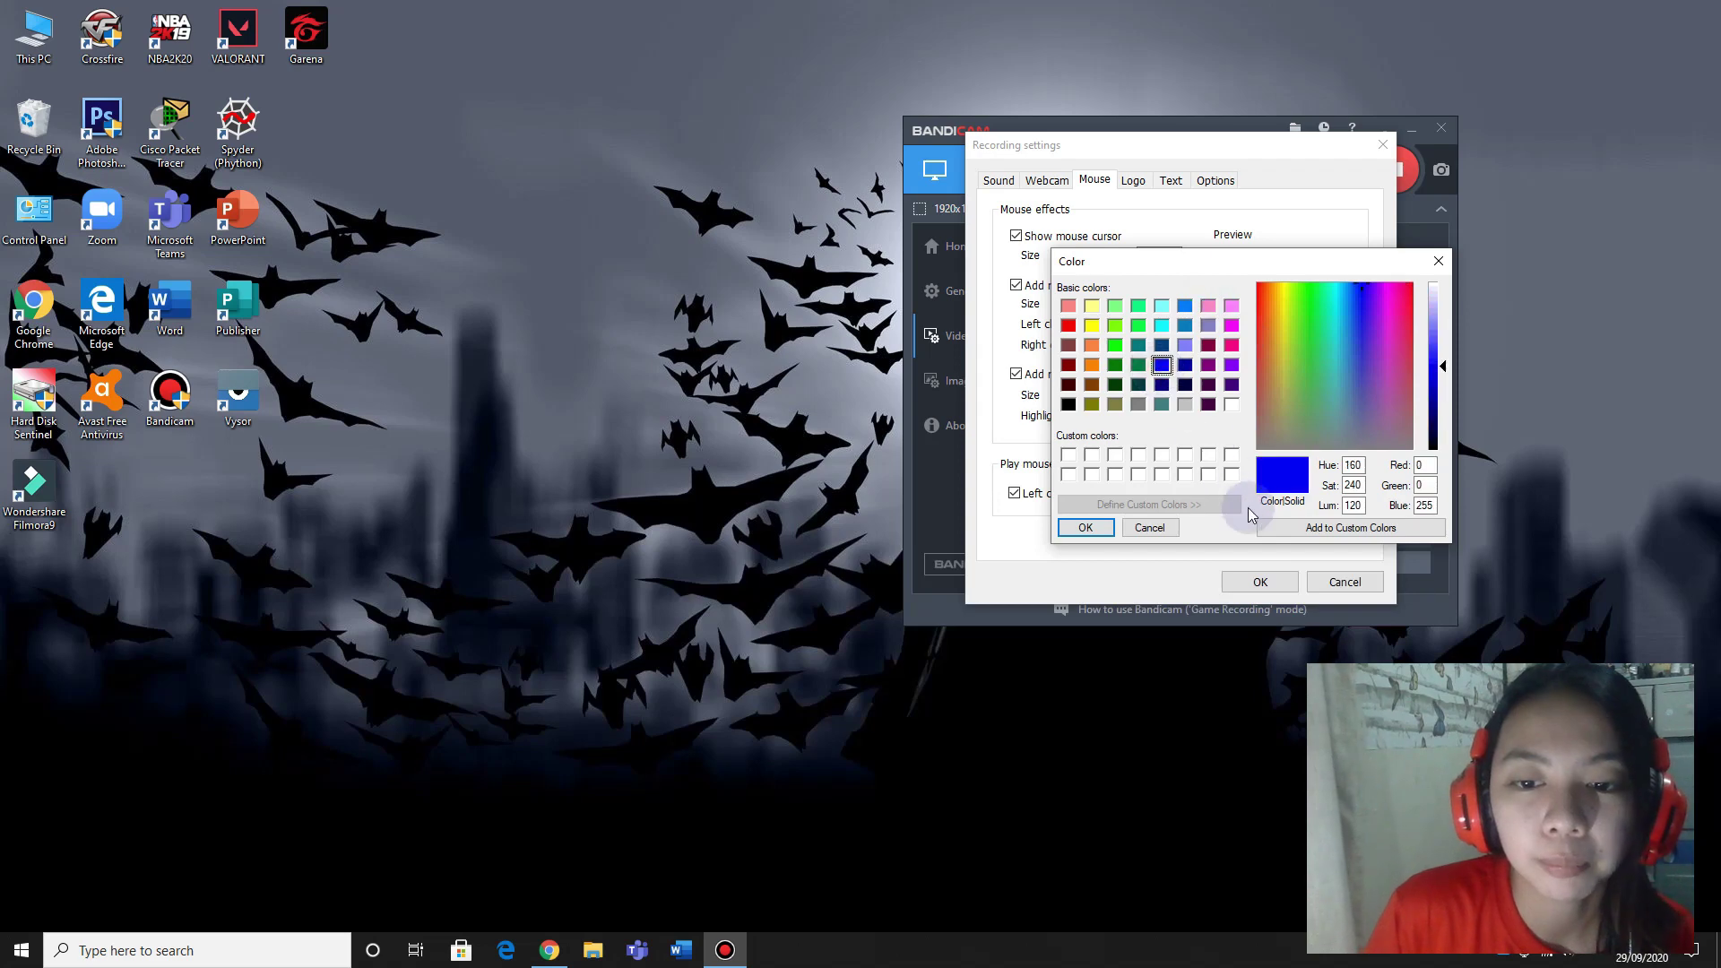
left_click(1085, 527)
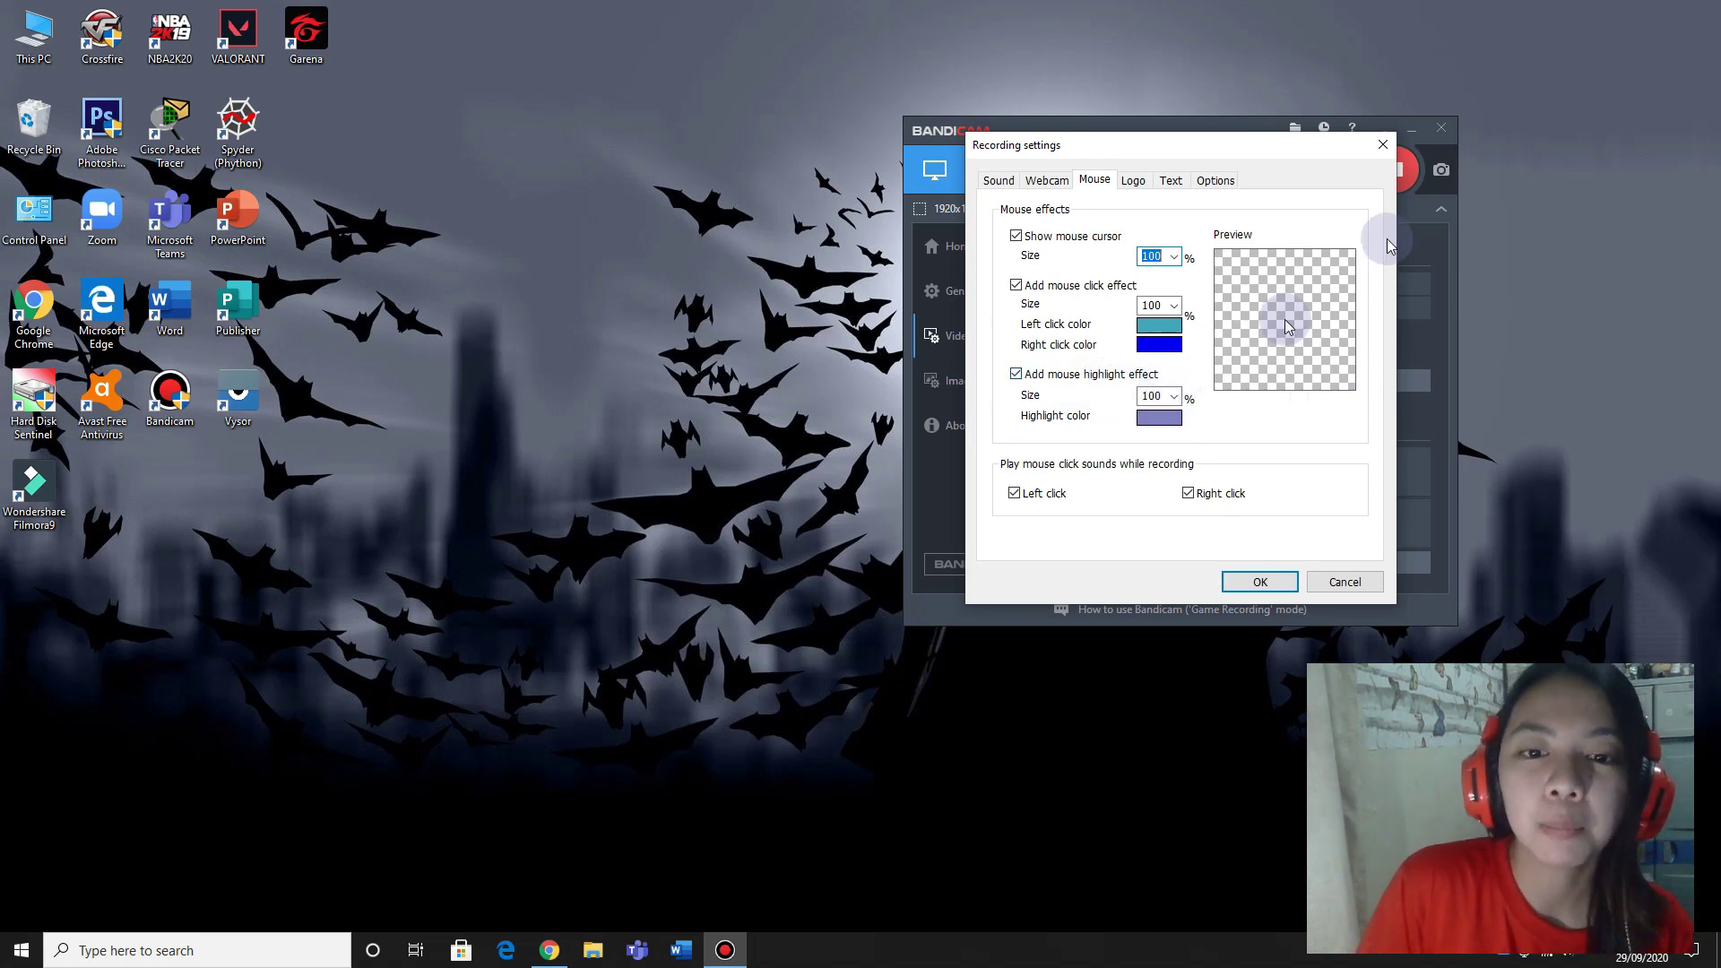
- Change the mouse highlight color to the basic magenta-pink swatch
left_click(1159, 417)
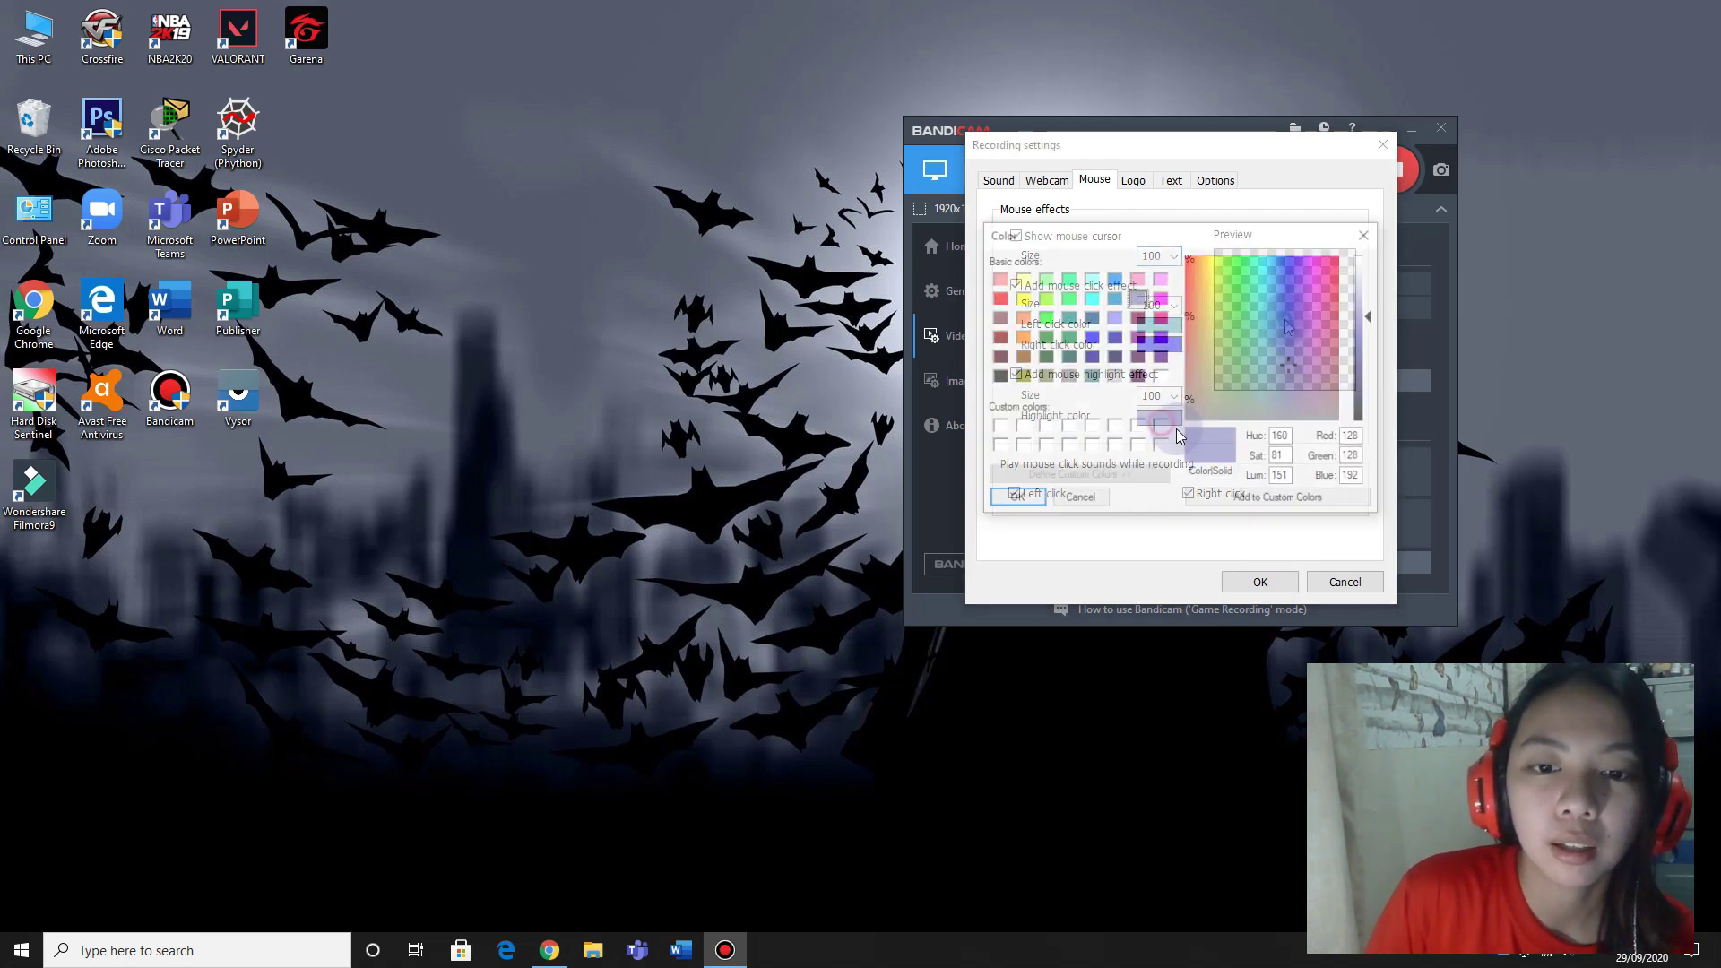
left_click(1161, 318)
left_click(1015, 499)
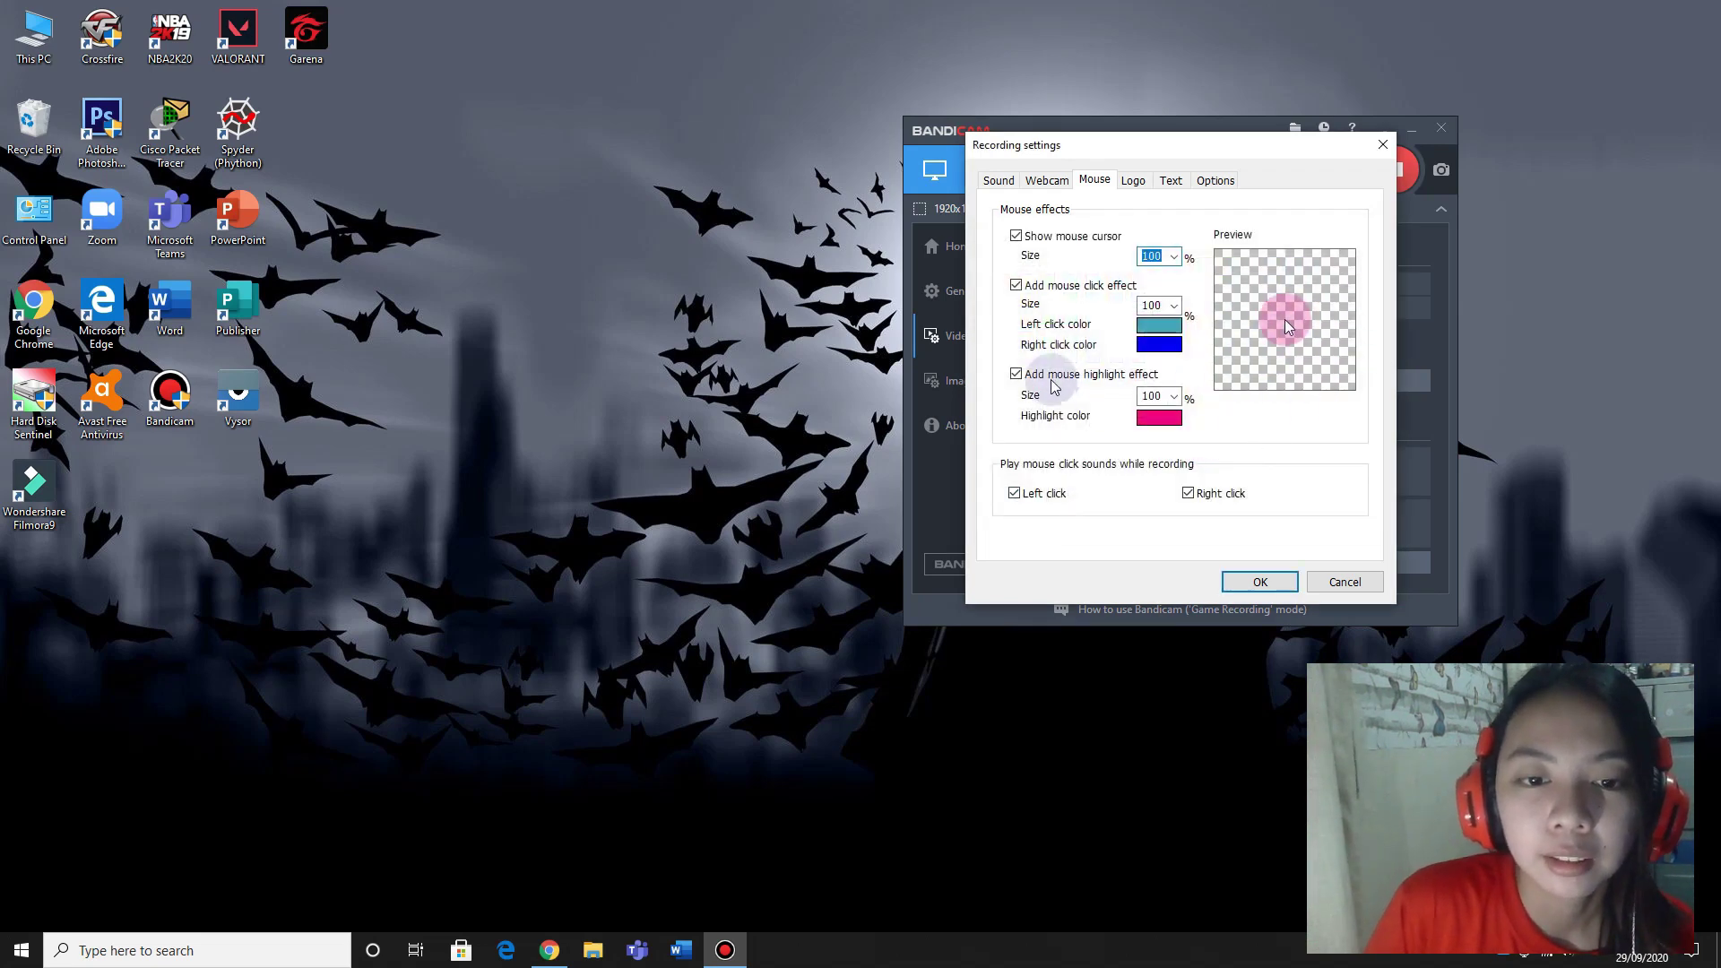
- Try mouse highlight effect sizes of 70%, 200% and 60%
left_click(1175, 397)
key("Up")
key("Up")
key("Up")
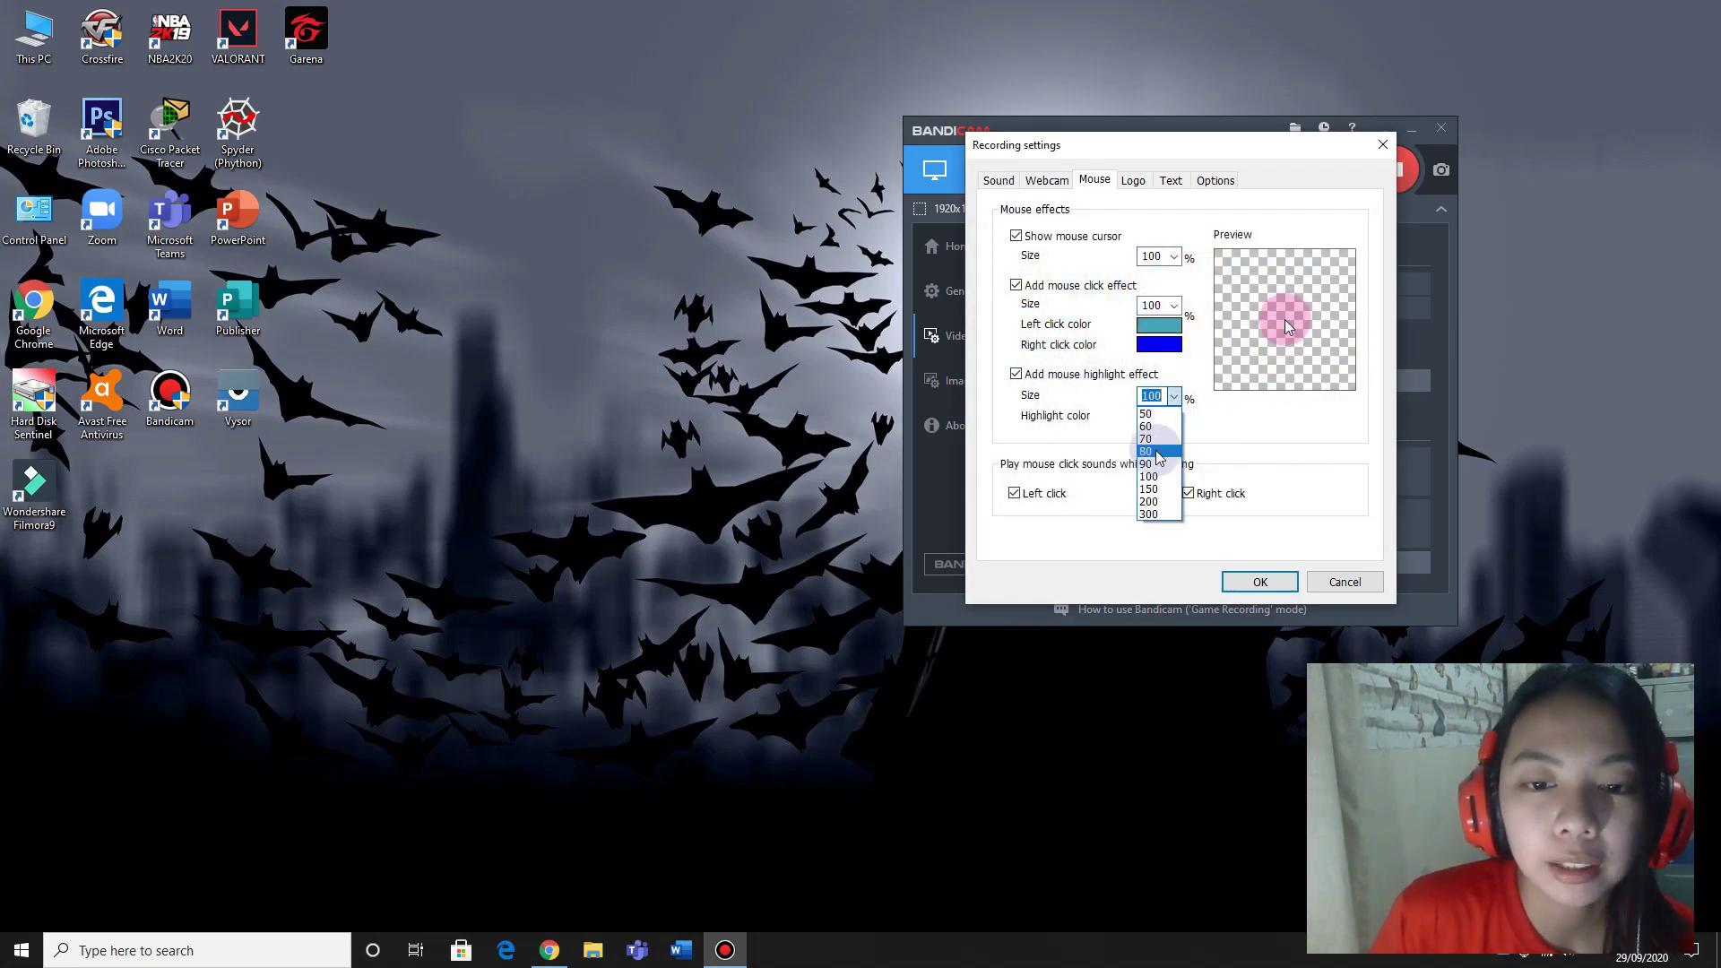
key("Return")
left_click(1175, 398)
key("Down")
key("Down")
key("Down")
key("Down")
key("Down")
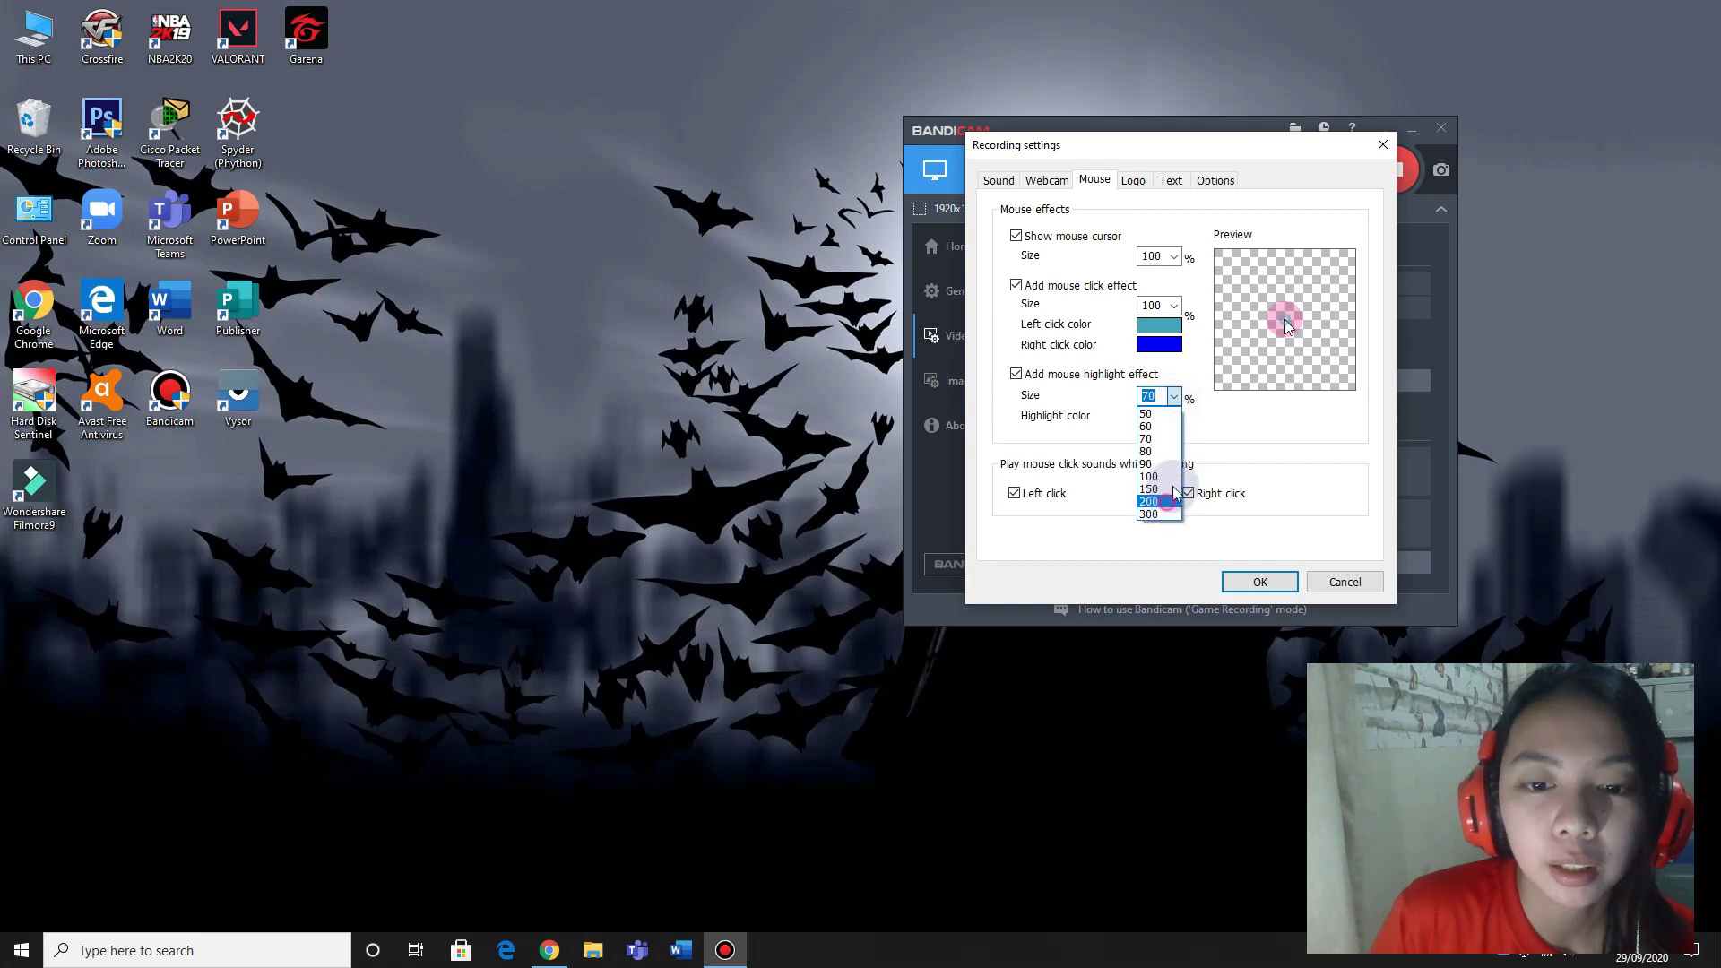
key("Return")
left_click(1175, 397)
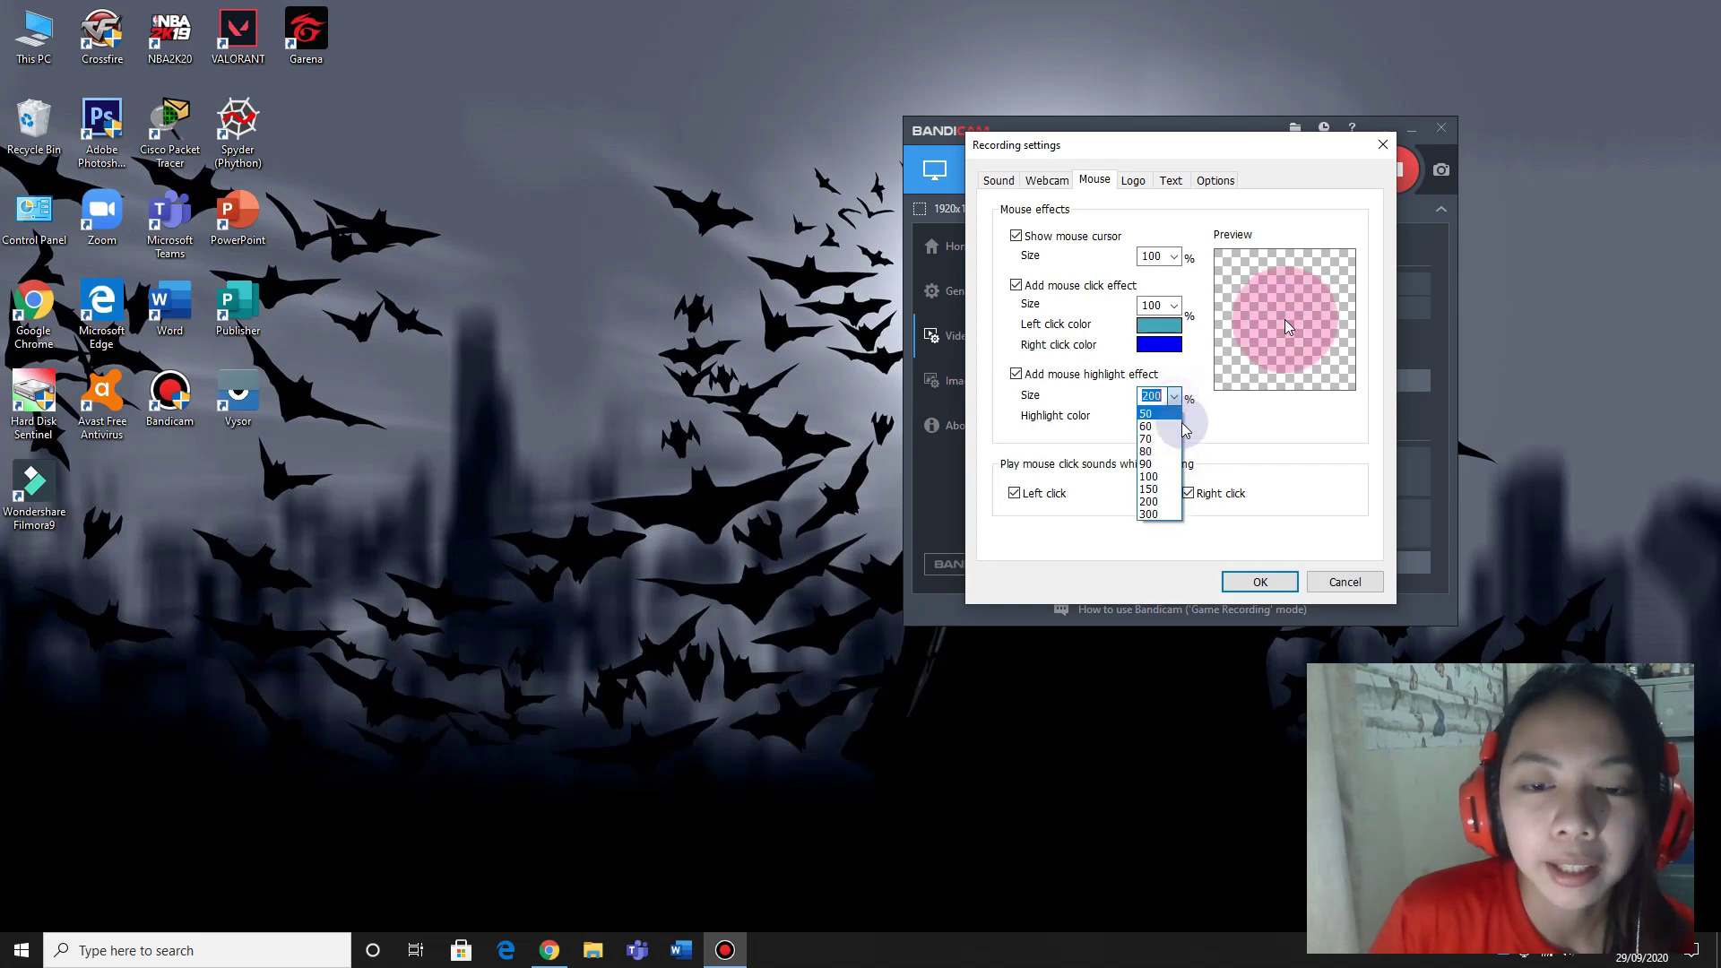
key("Up")
key("Up")
key("Up")
key("Up")
key("Up")
key("Up")
key("Return")
- Try a mouse highlight size of 80% and set the size to 90%
left_click(1174, 396)
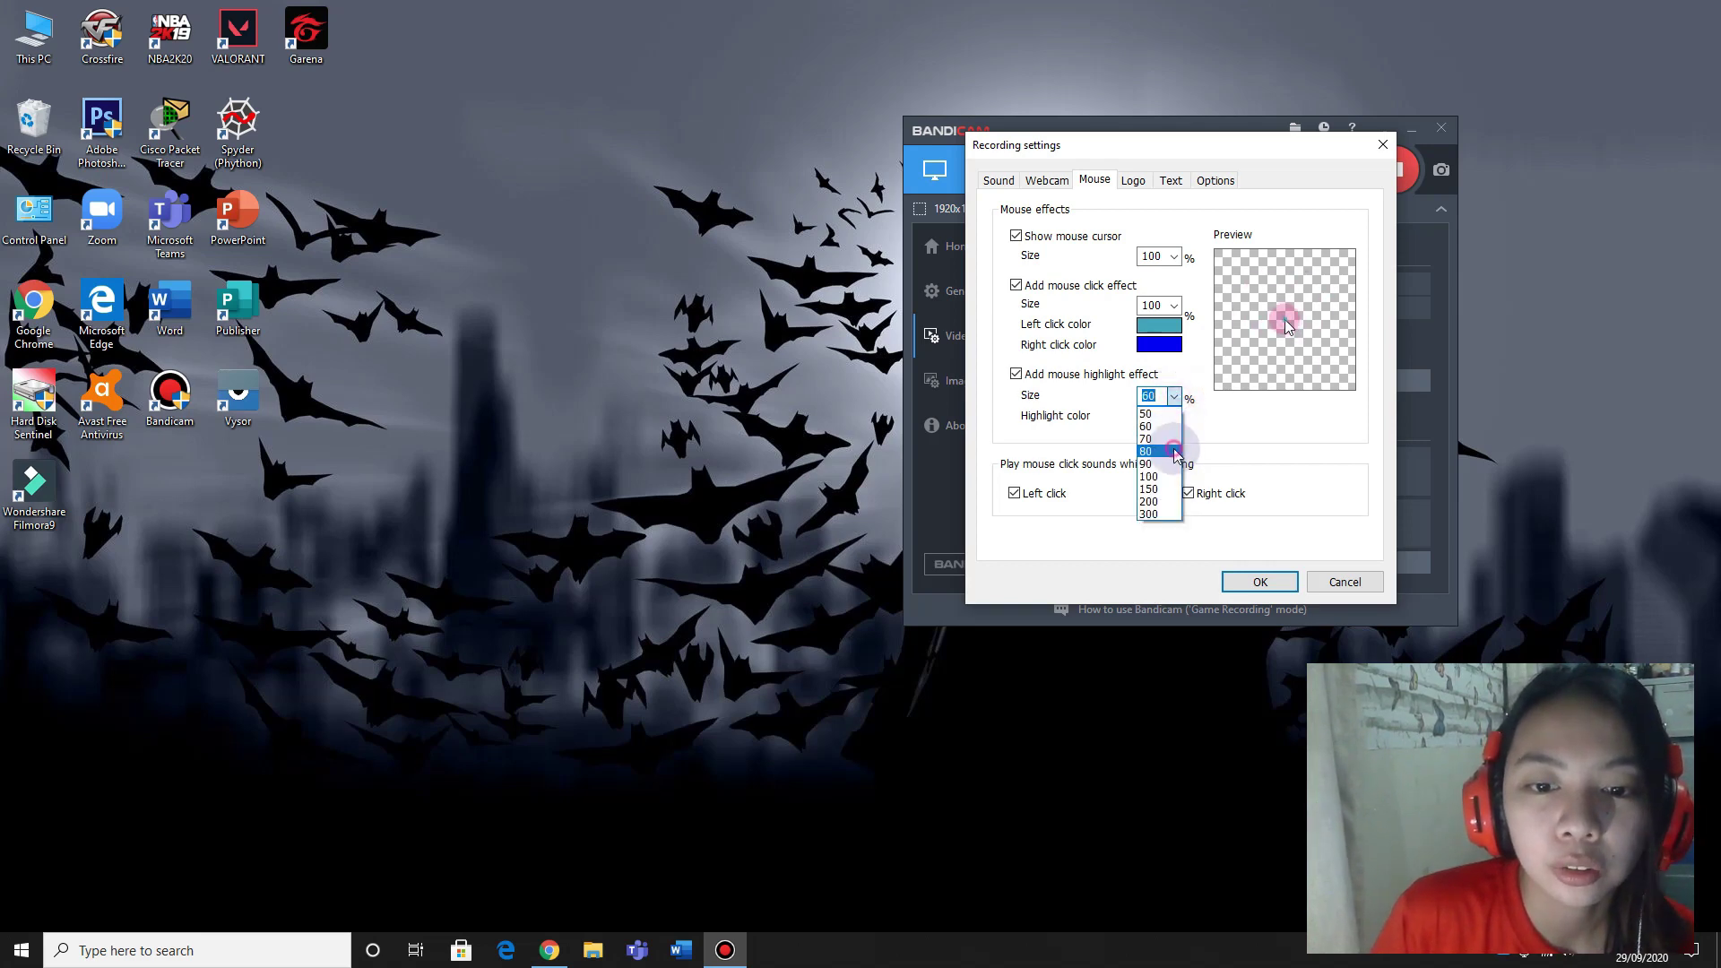
left_click(1148, 451)
left_click(1175, 397)
left_click(1165, 463)
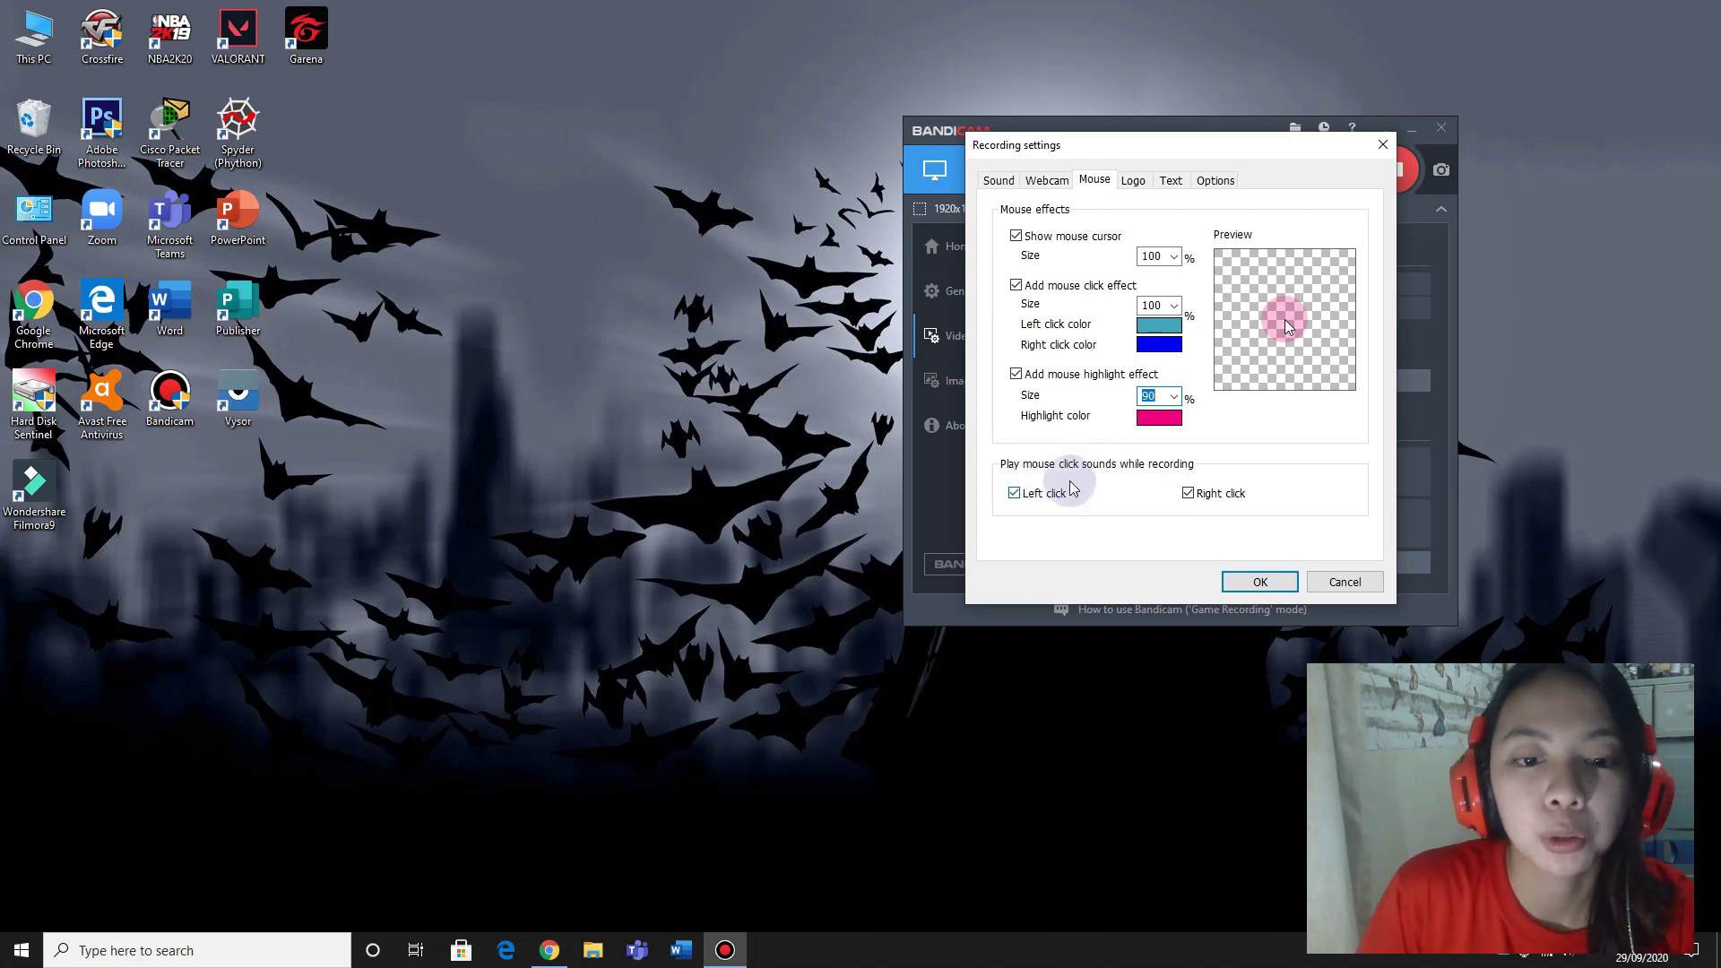
- Switch the left click sound off and back on, and confirm the mouse effect settings
left_click(1016, 495)
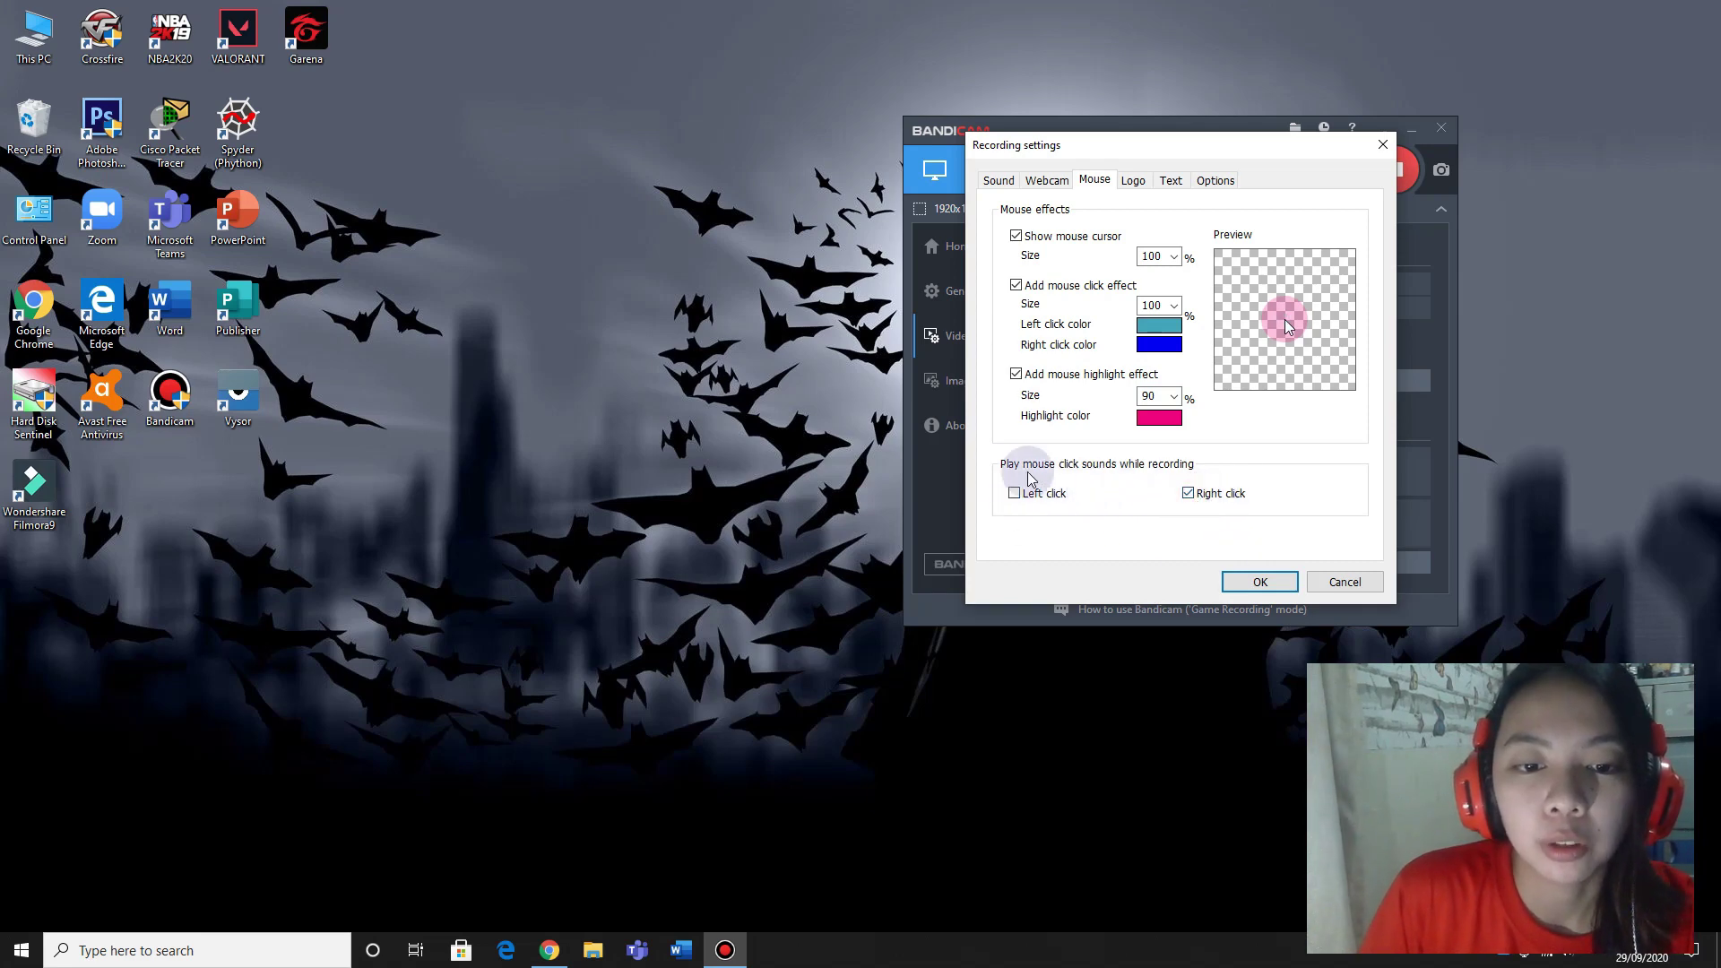
left_click(1016, 494)
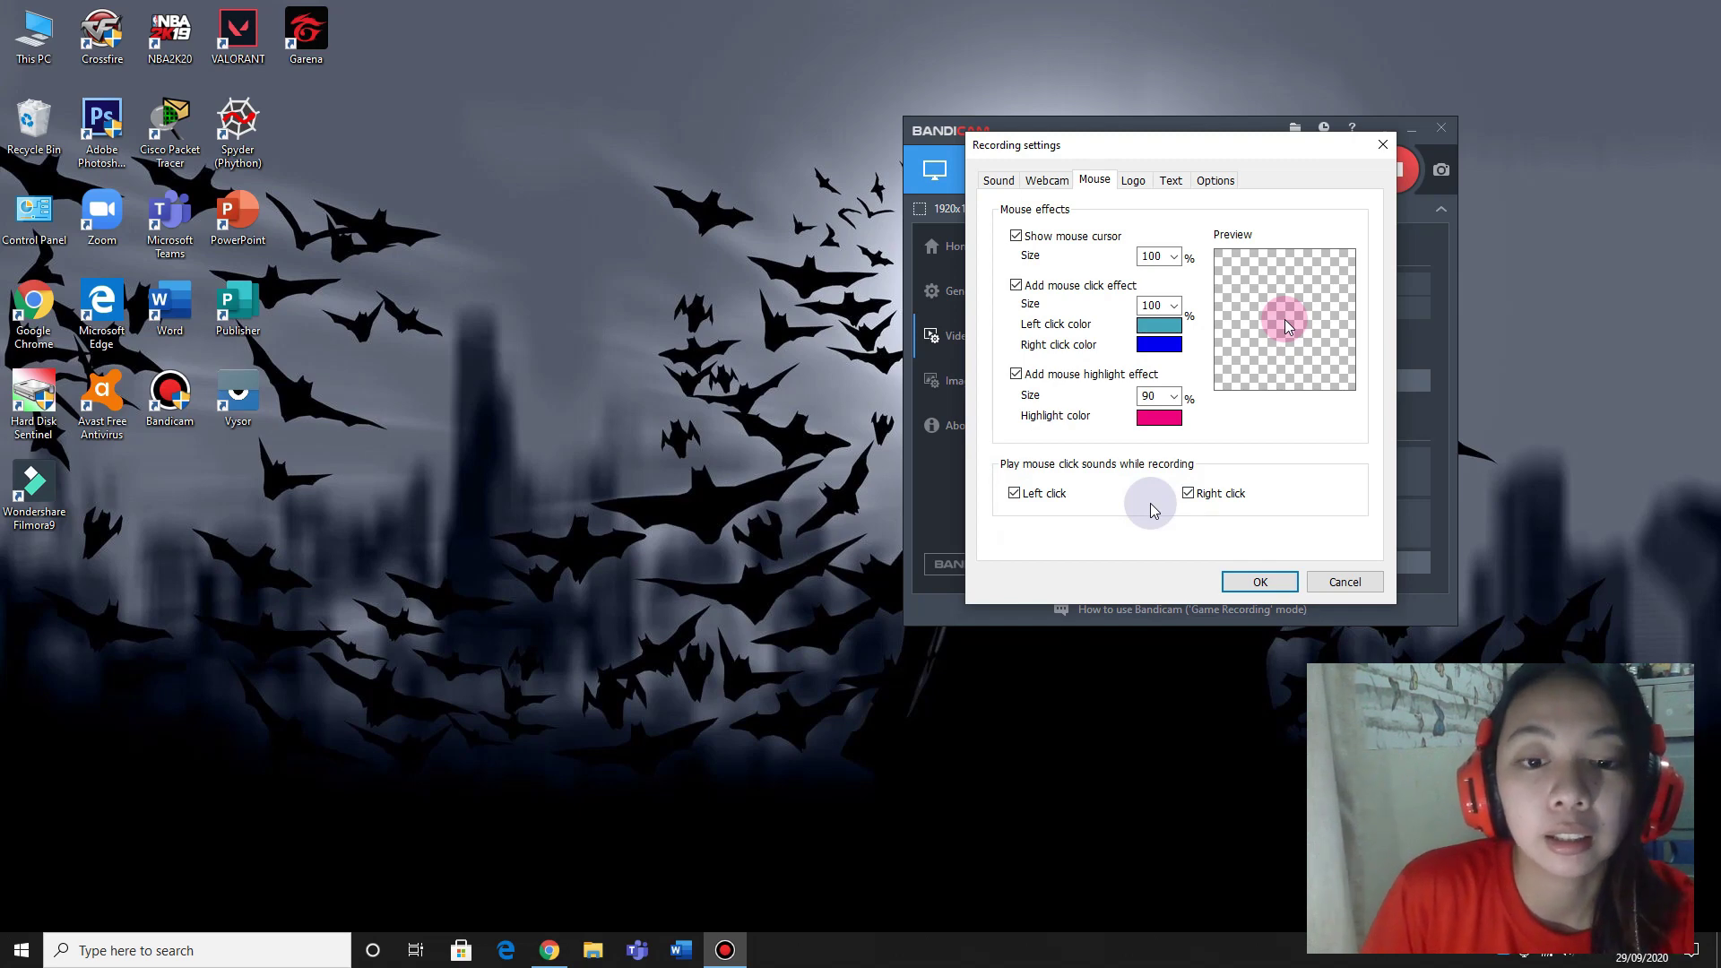
left_click(1260, 583)
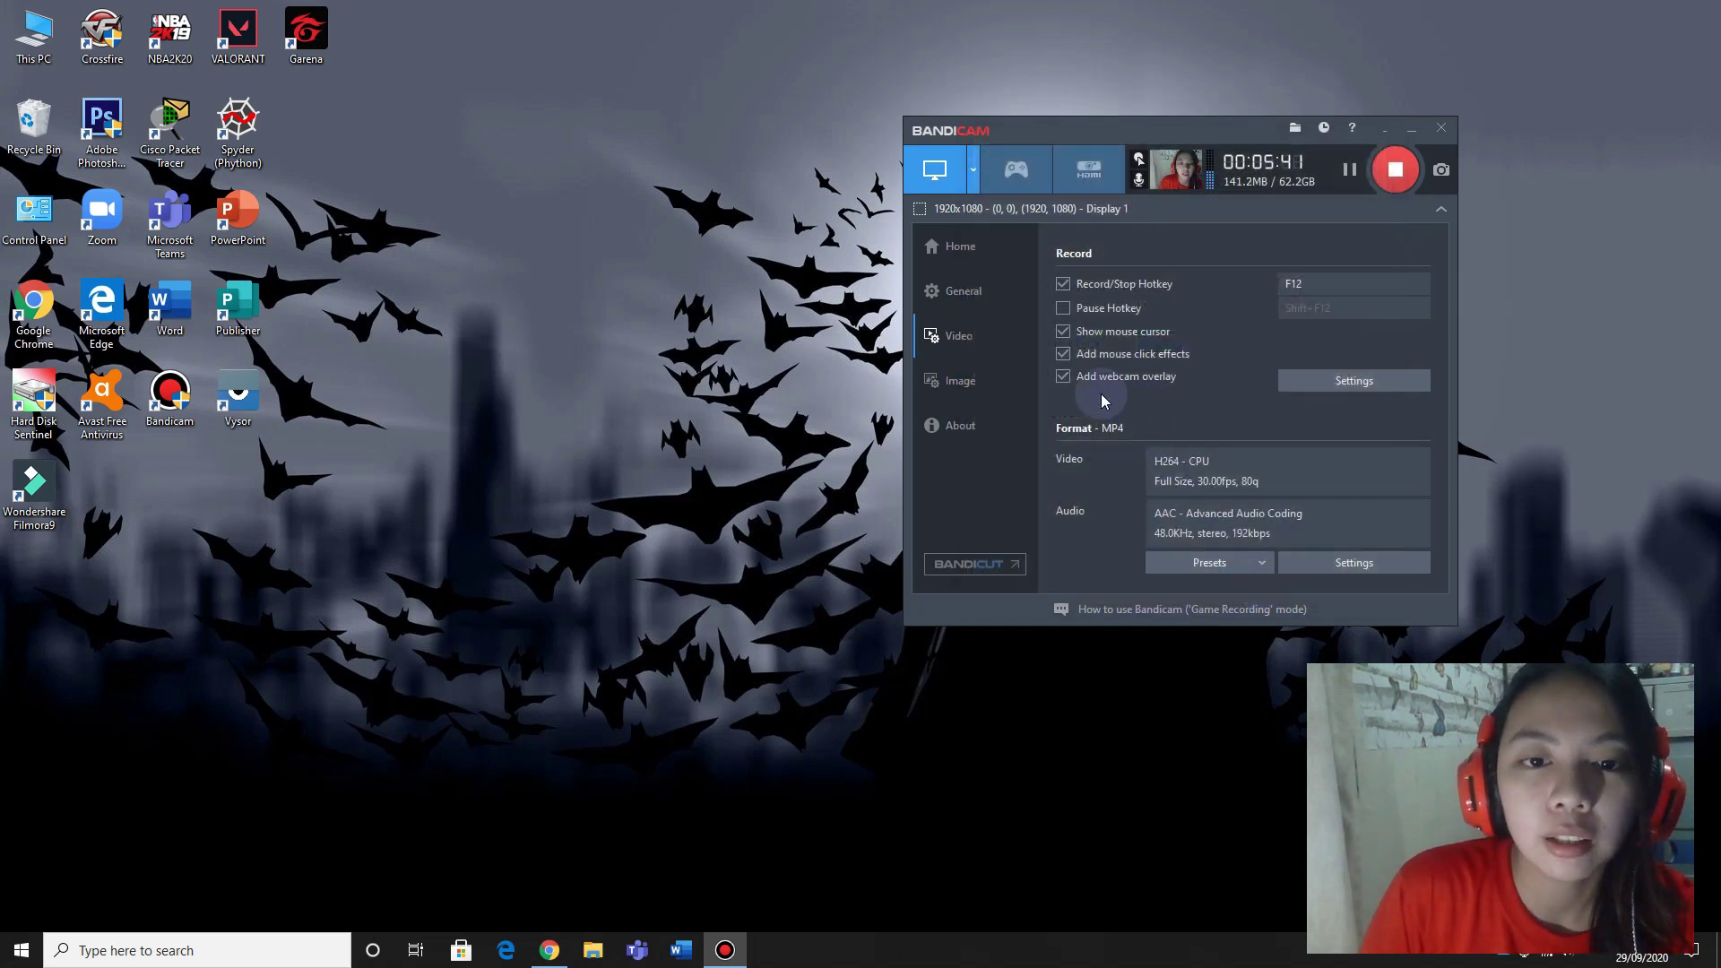
- Reopen the recording settings, view the logo overlay options, and create a text overlay containing the presenter's full name
left_click(1289, 383)
left_click(1133, 180)
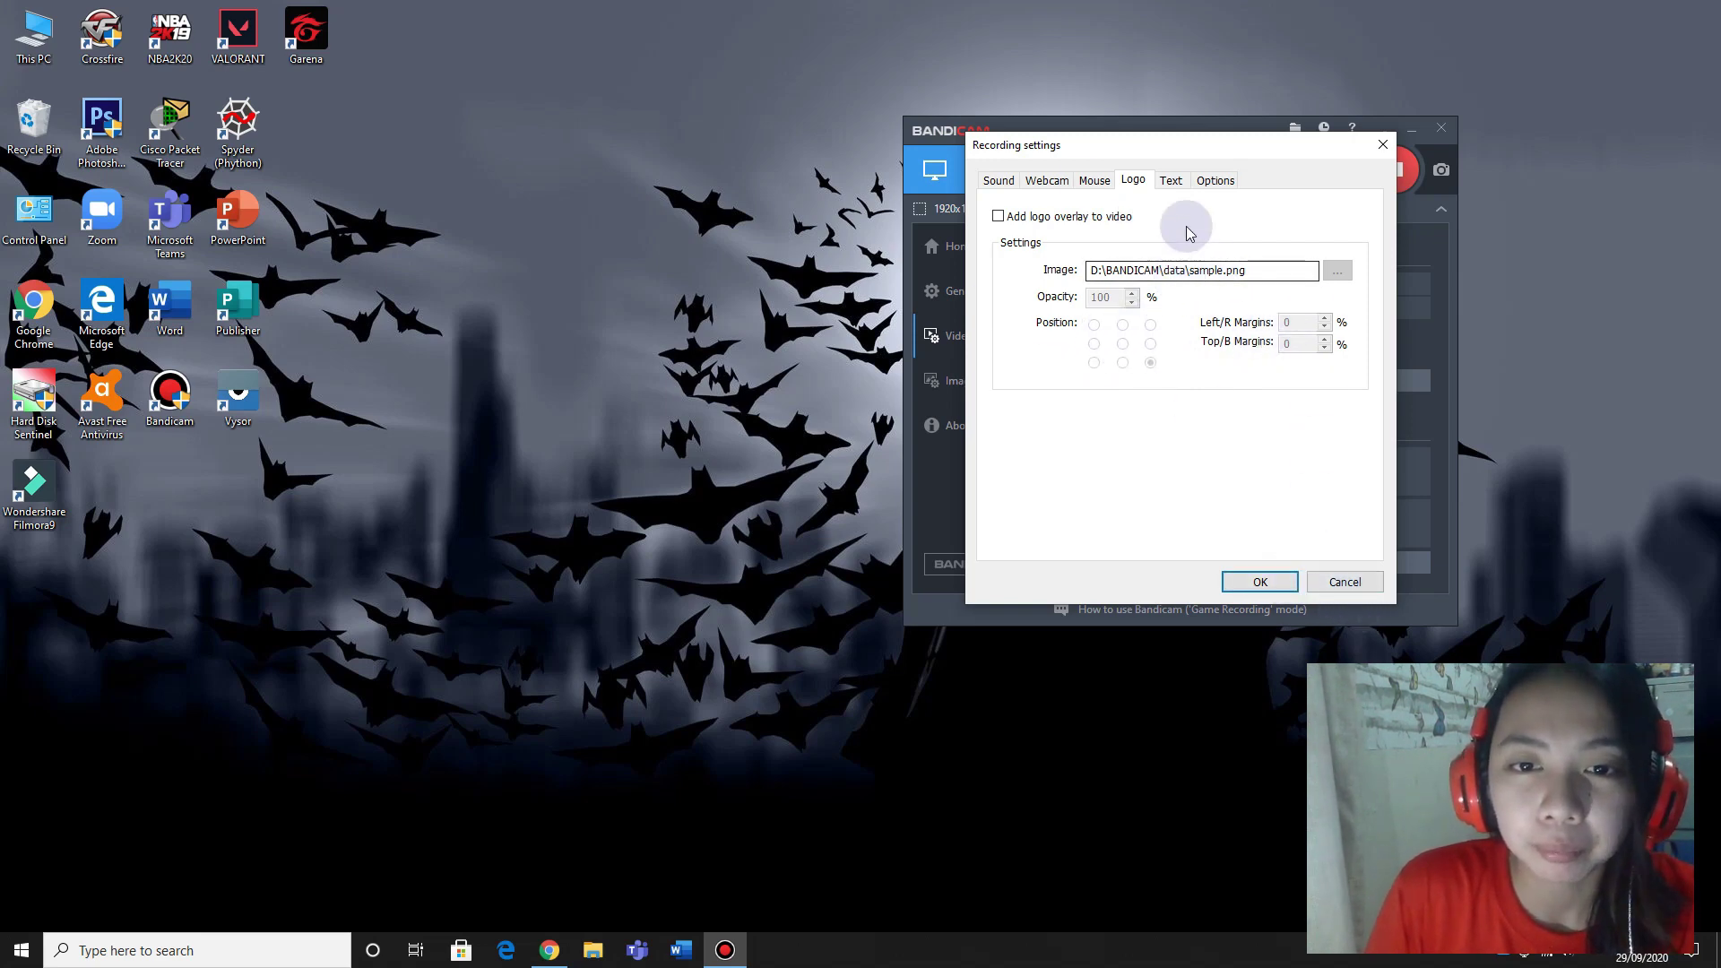
left_click(1171, 179)
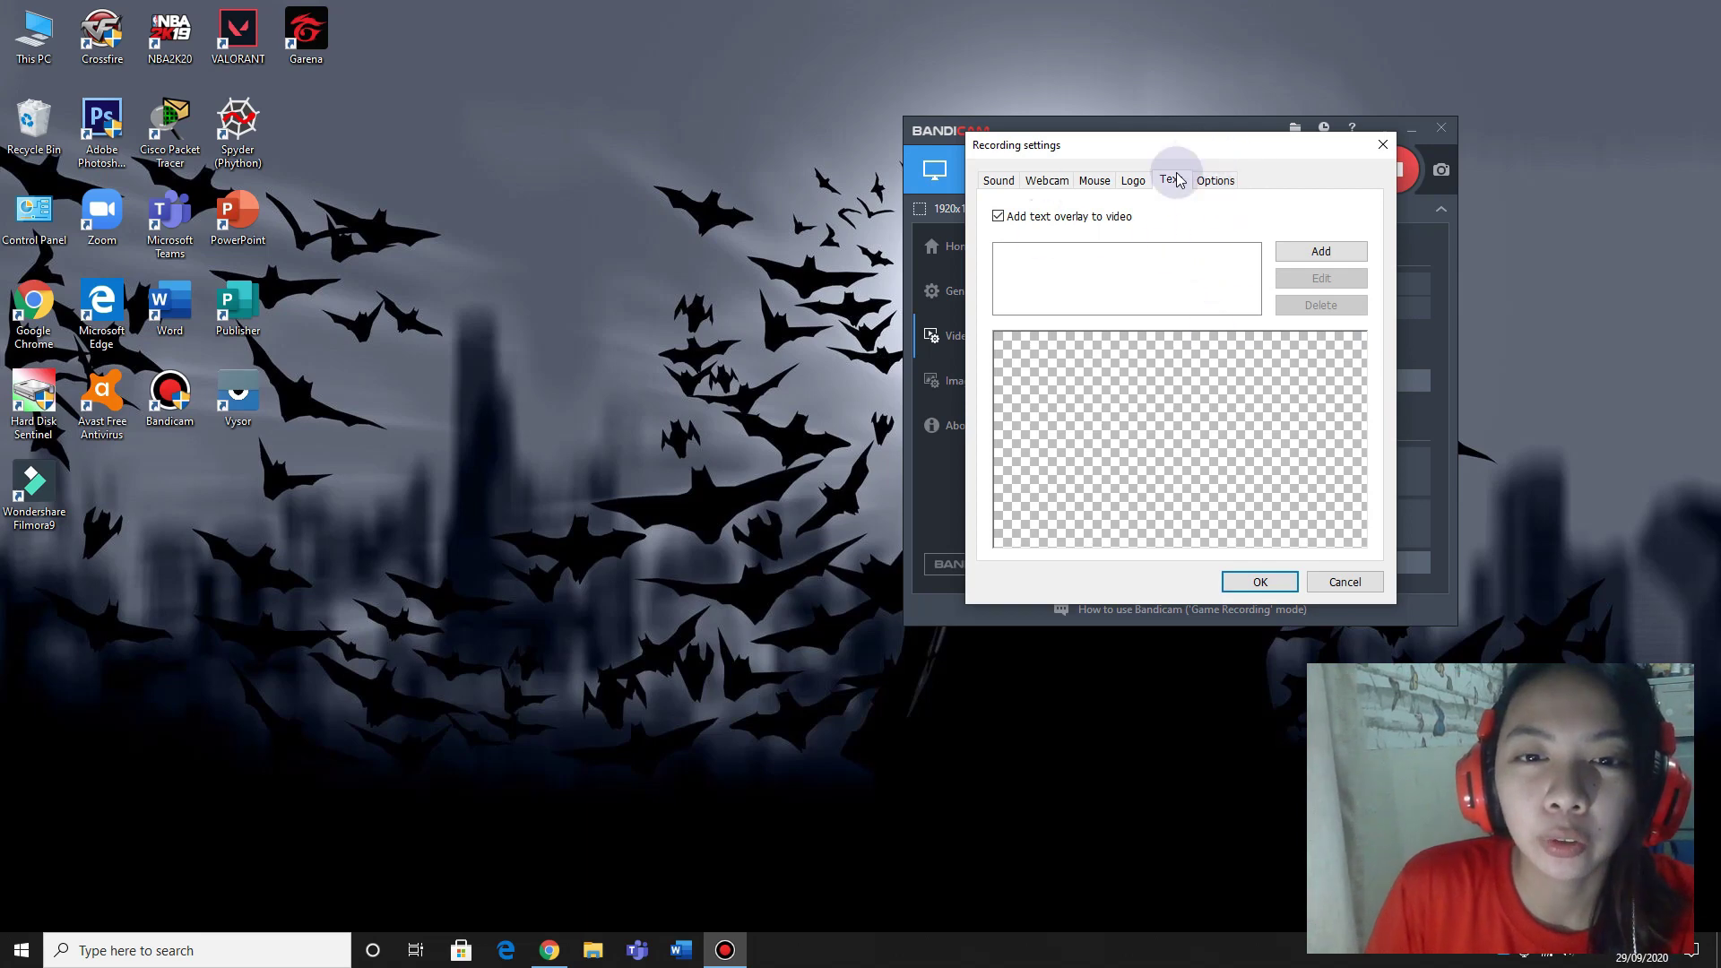
left_click(1334, 252)
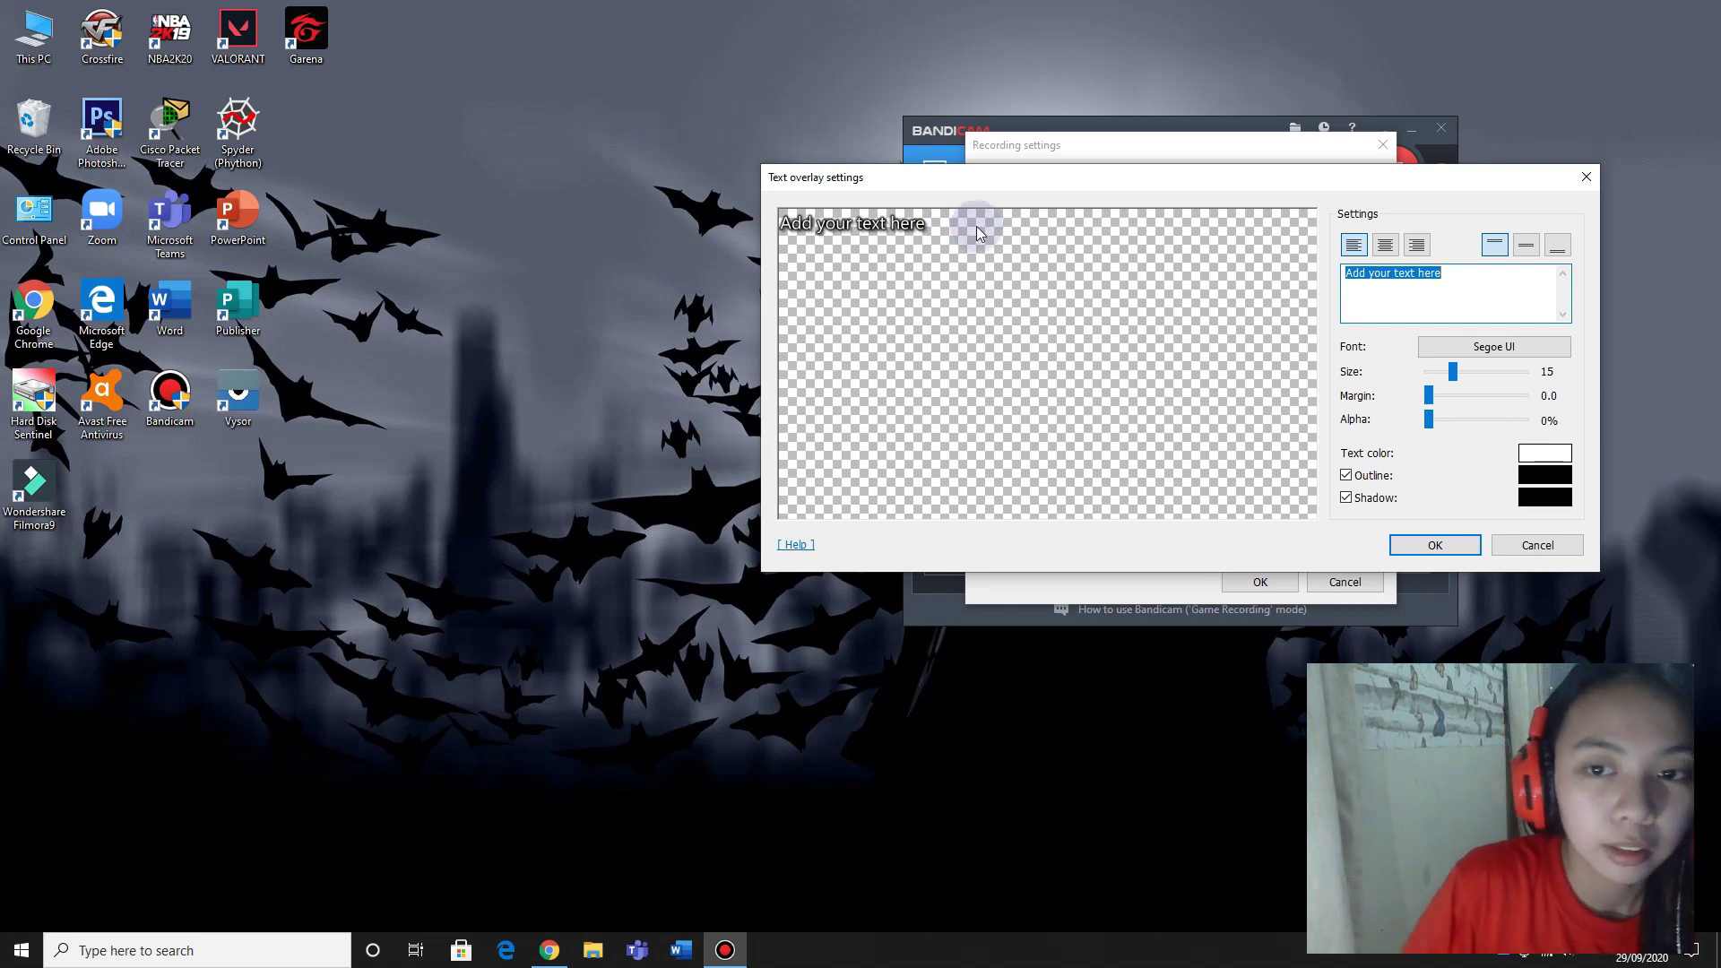
key("BackSpace")
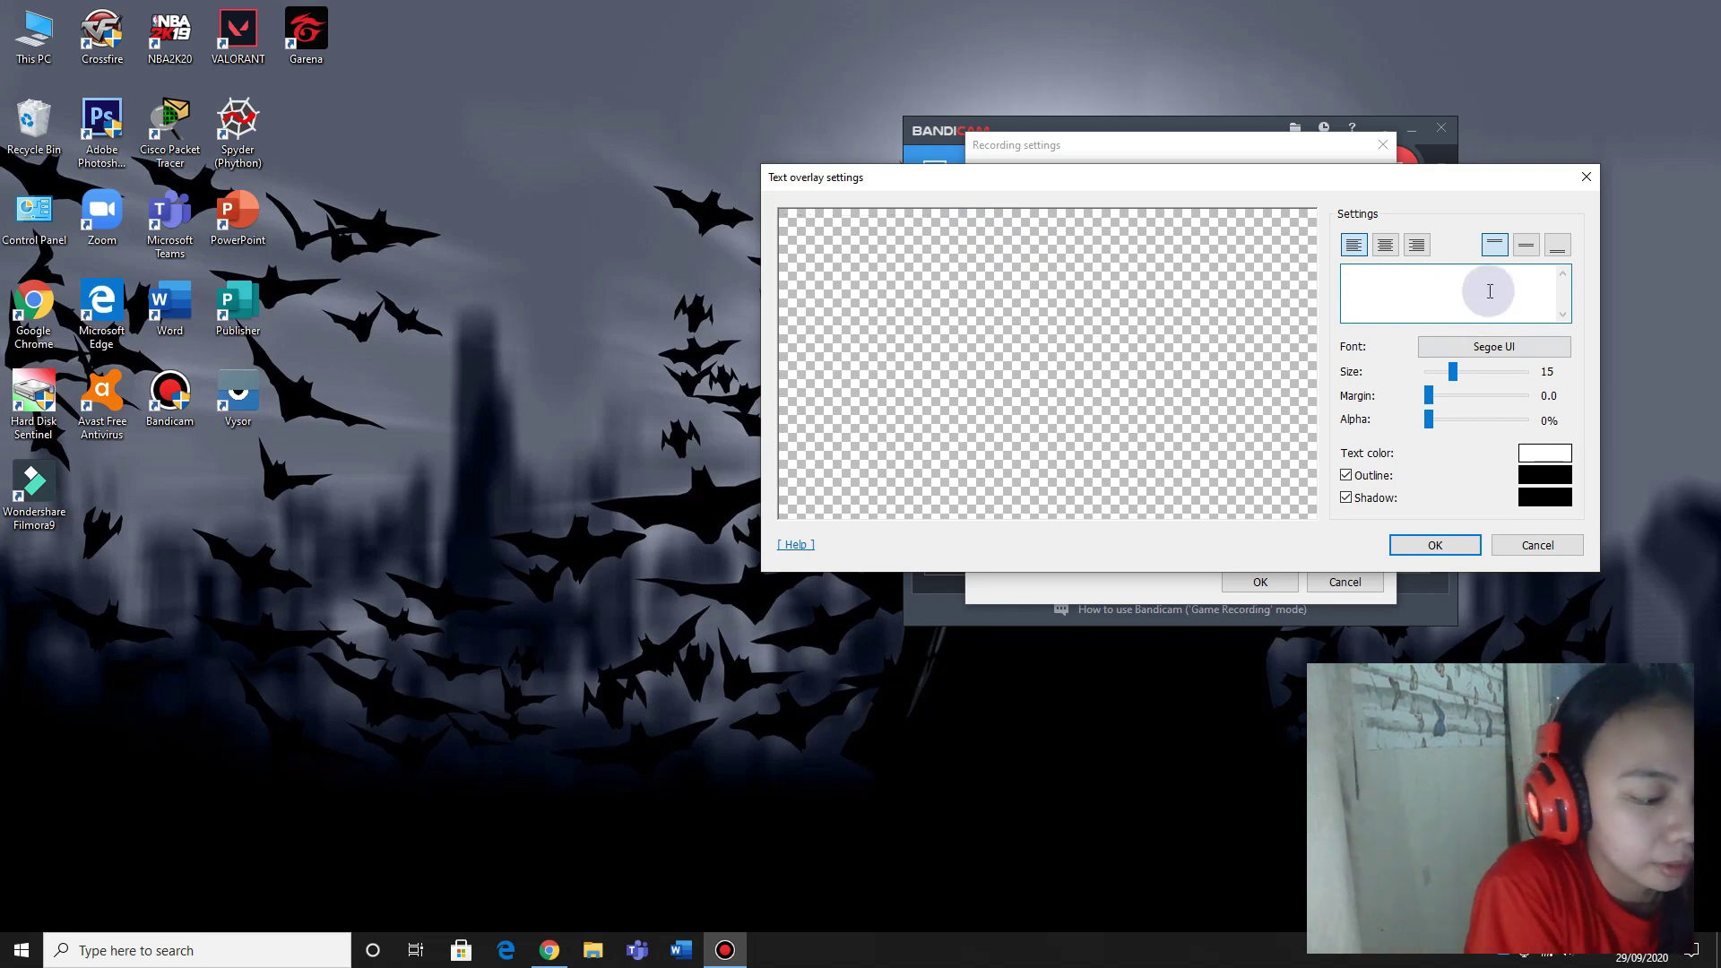
type("Hannah Jas")
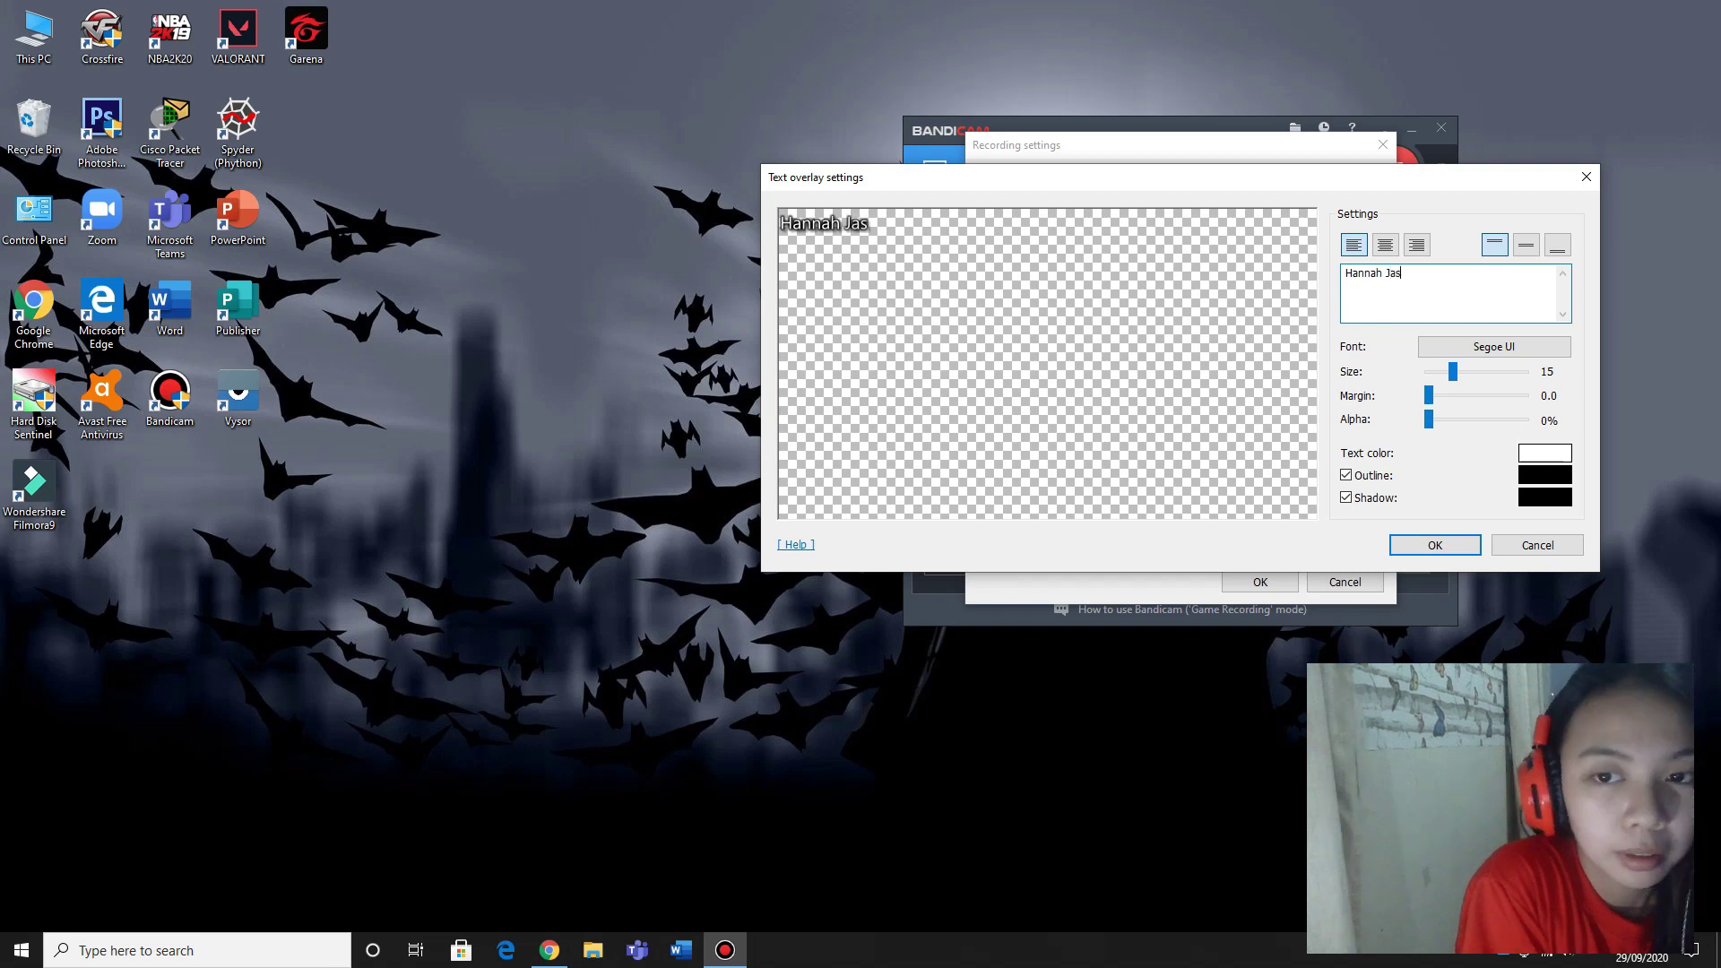
type("os")
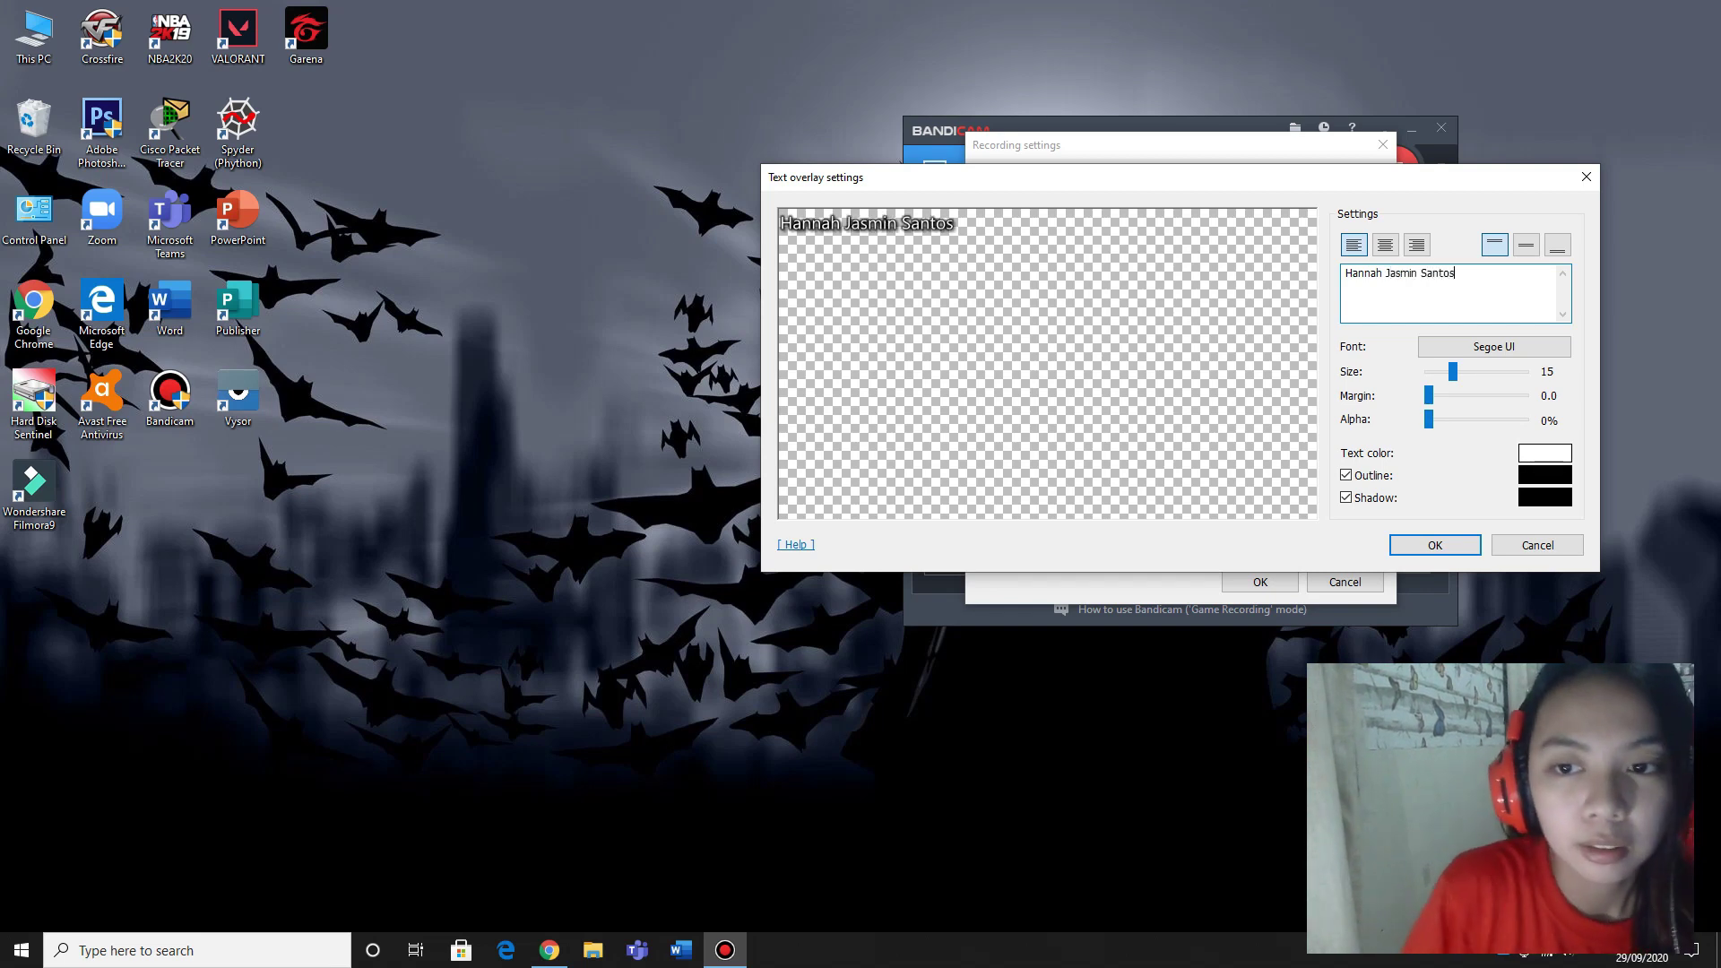
- Try the top-center, middle-center and lower-right alignments for the text overlay, and align it to the upper right
left_click(1387, 247)
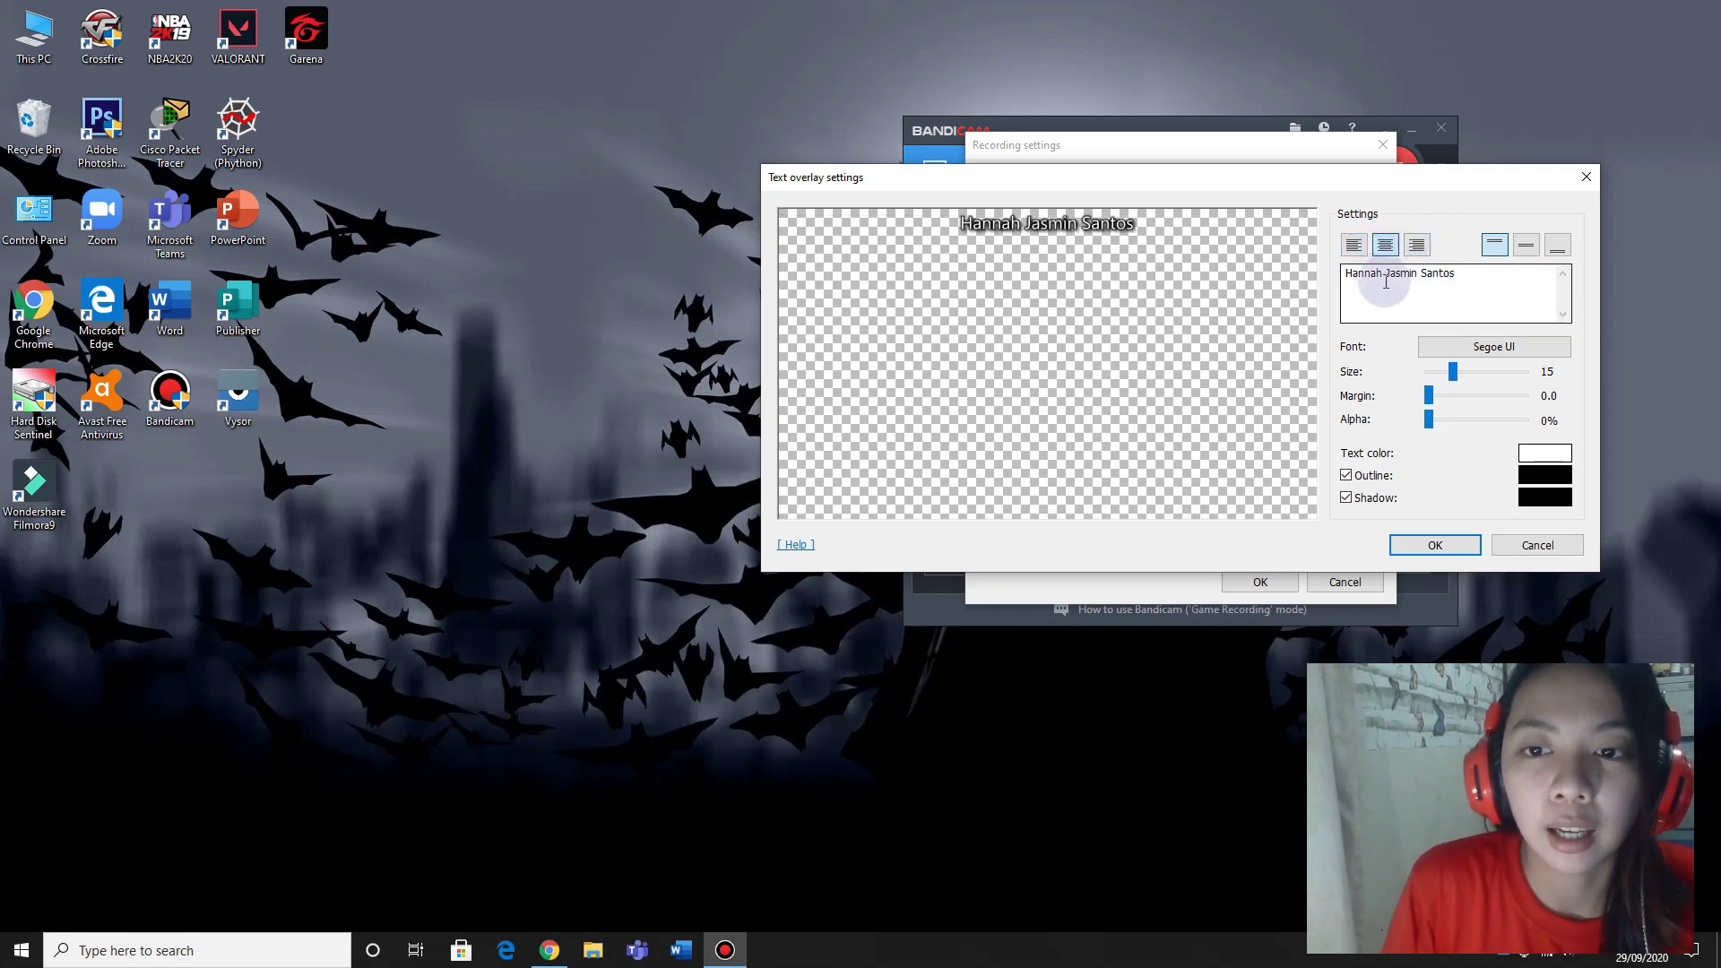
left_click(1525, 246)
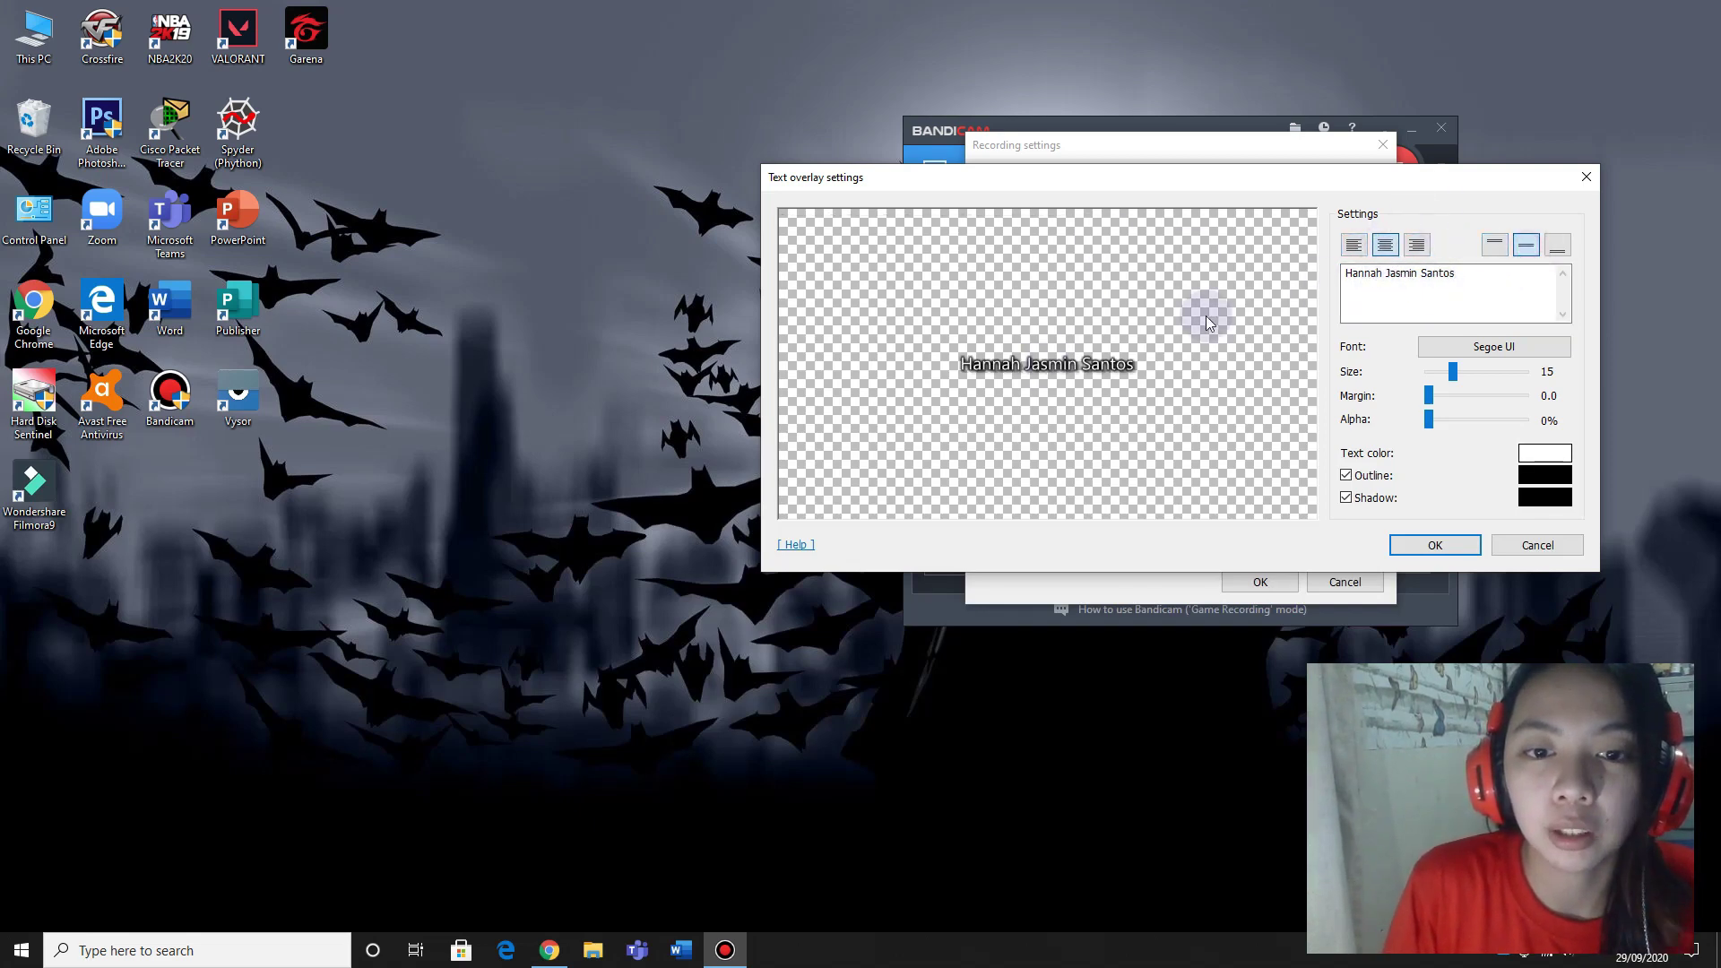
left_click(1557, 246)
left_click(1417, 246)
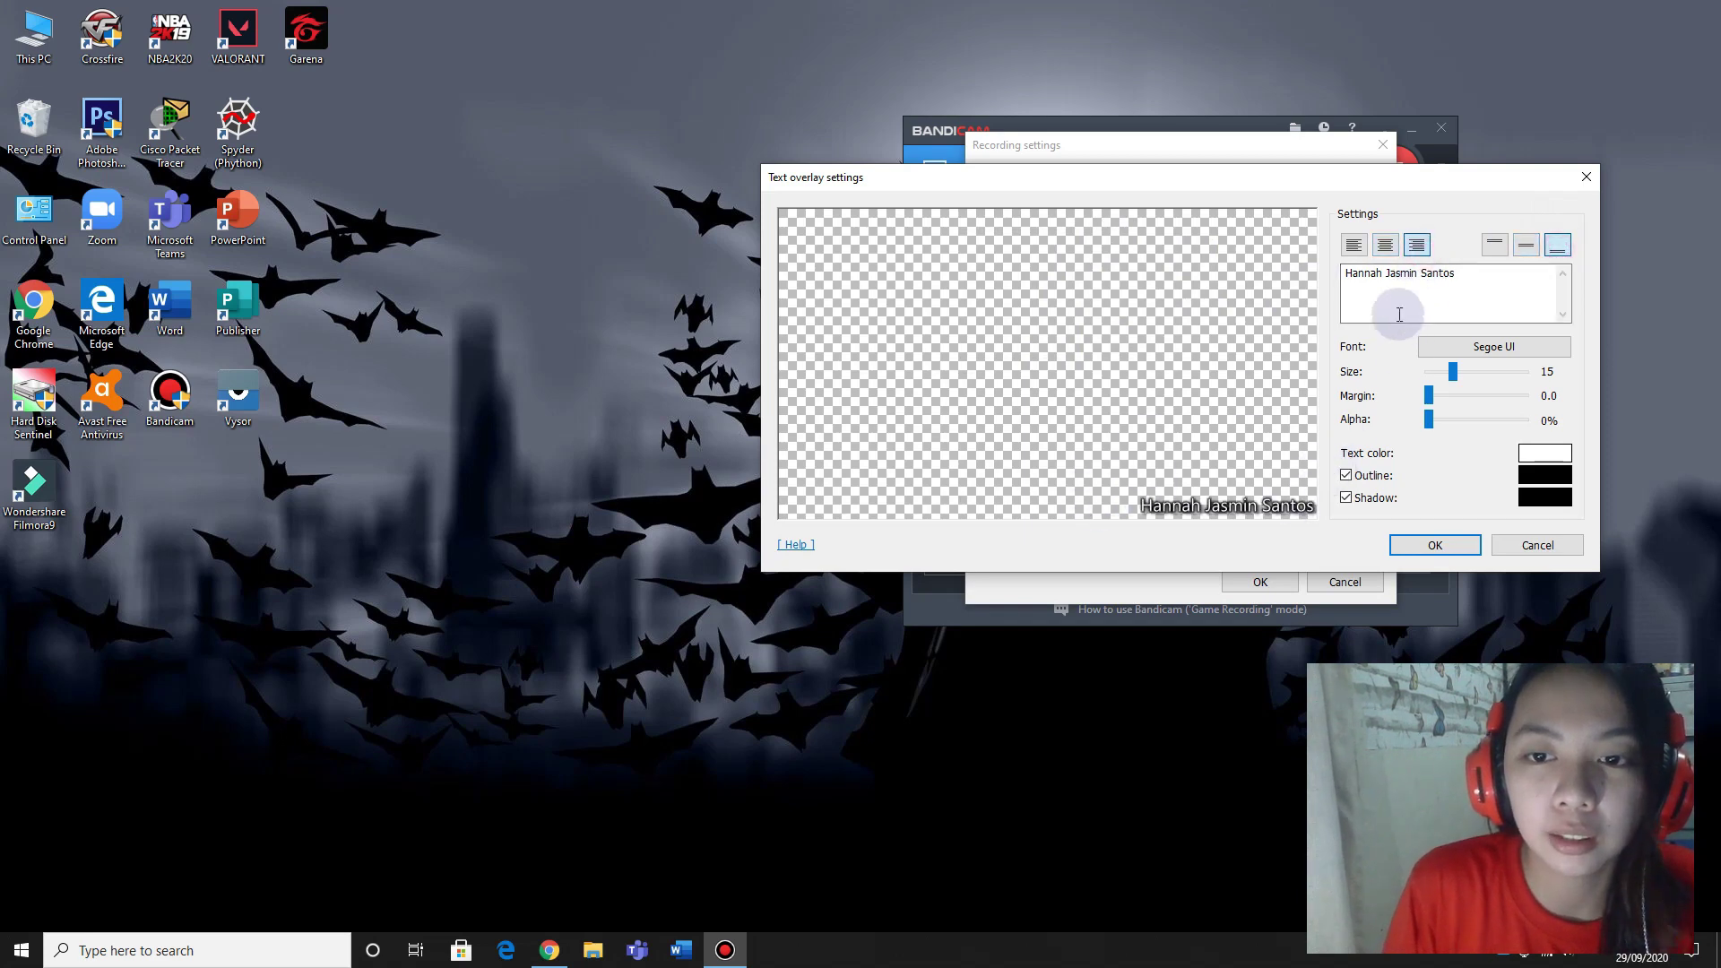
left_click(1495, 244)
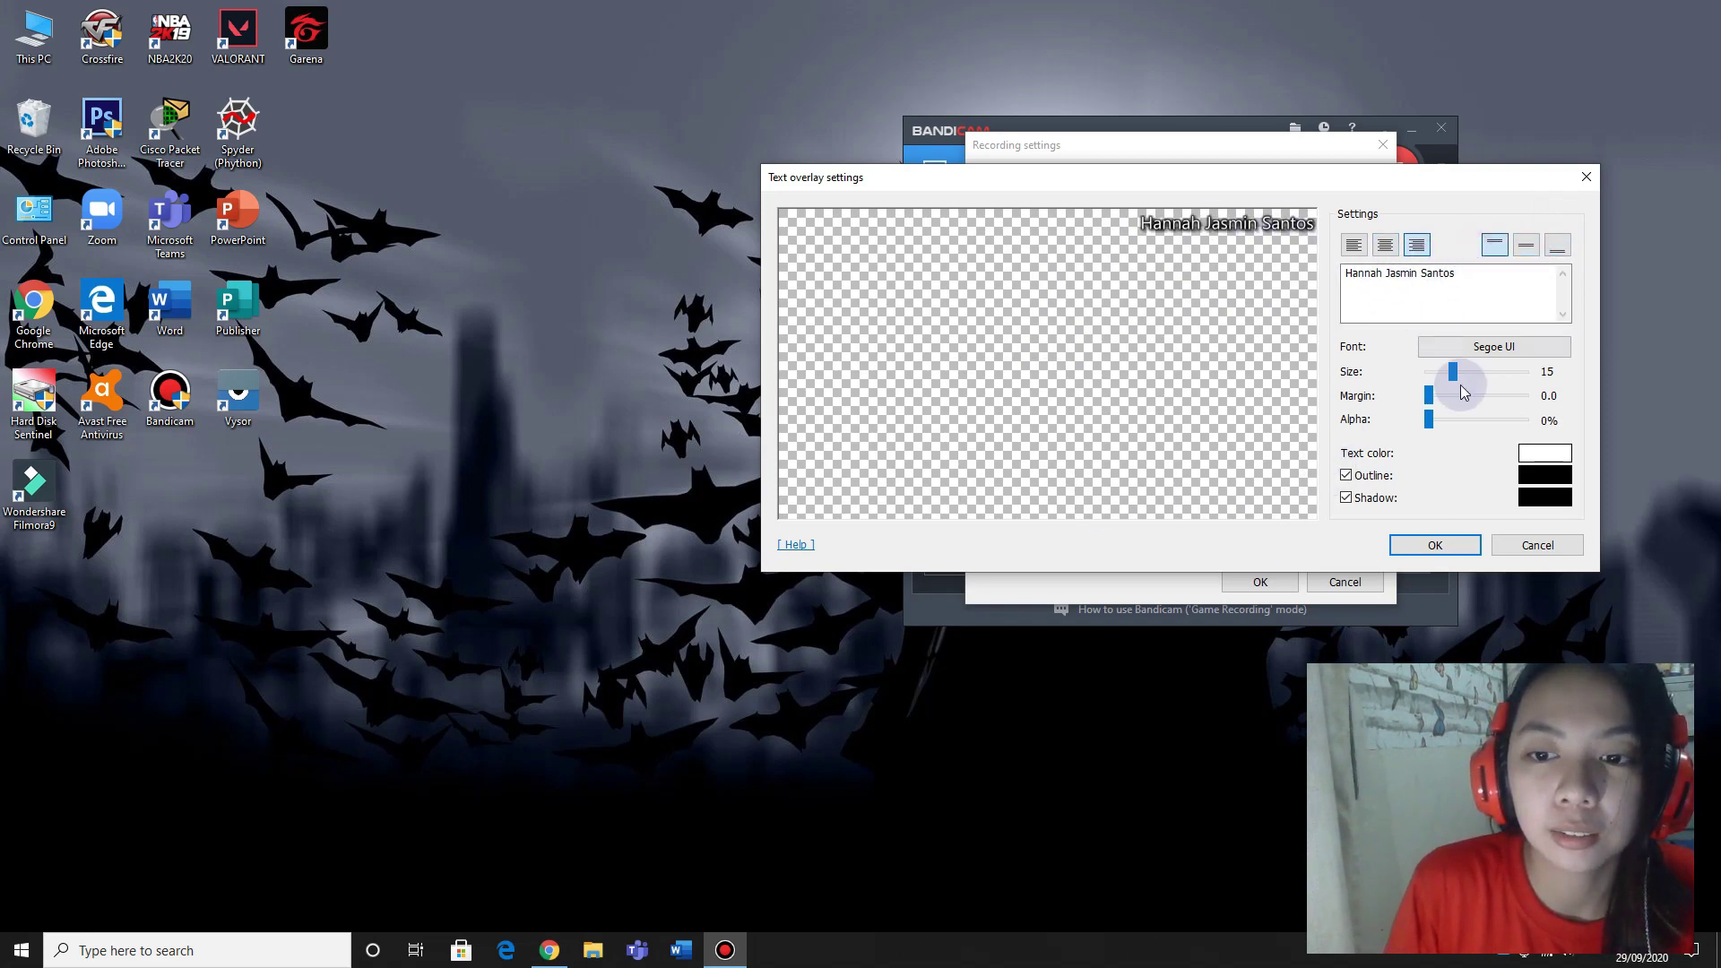
- Set the text overlay's size to 30 and margin to 15.5, try an alpha of 28% and return it to 0%
left_click_drag(1453, 372, 1477, 431)
left_click(1432, 399)
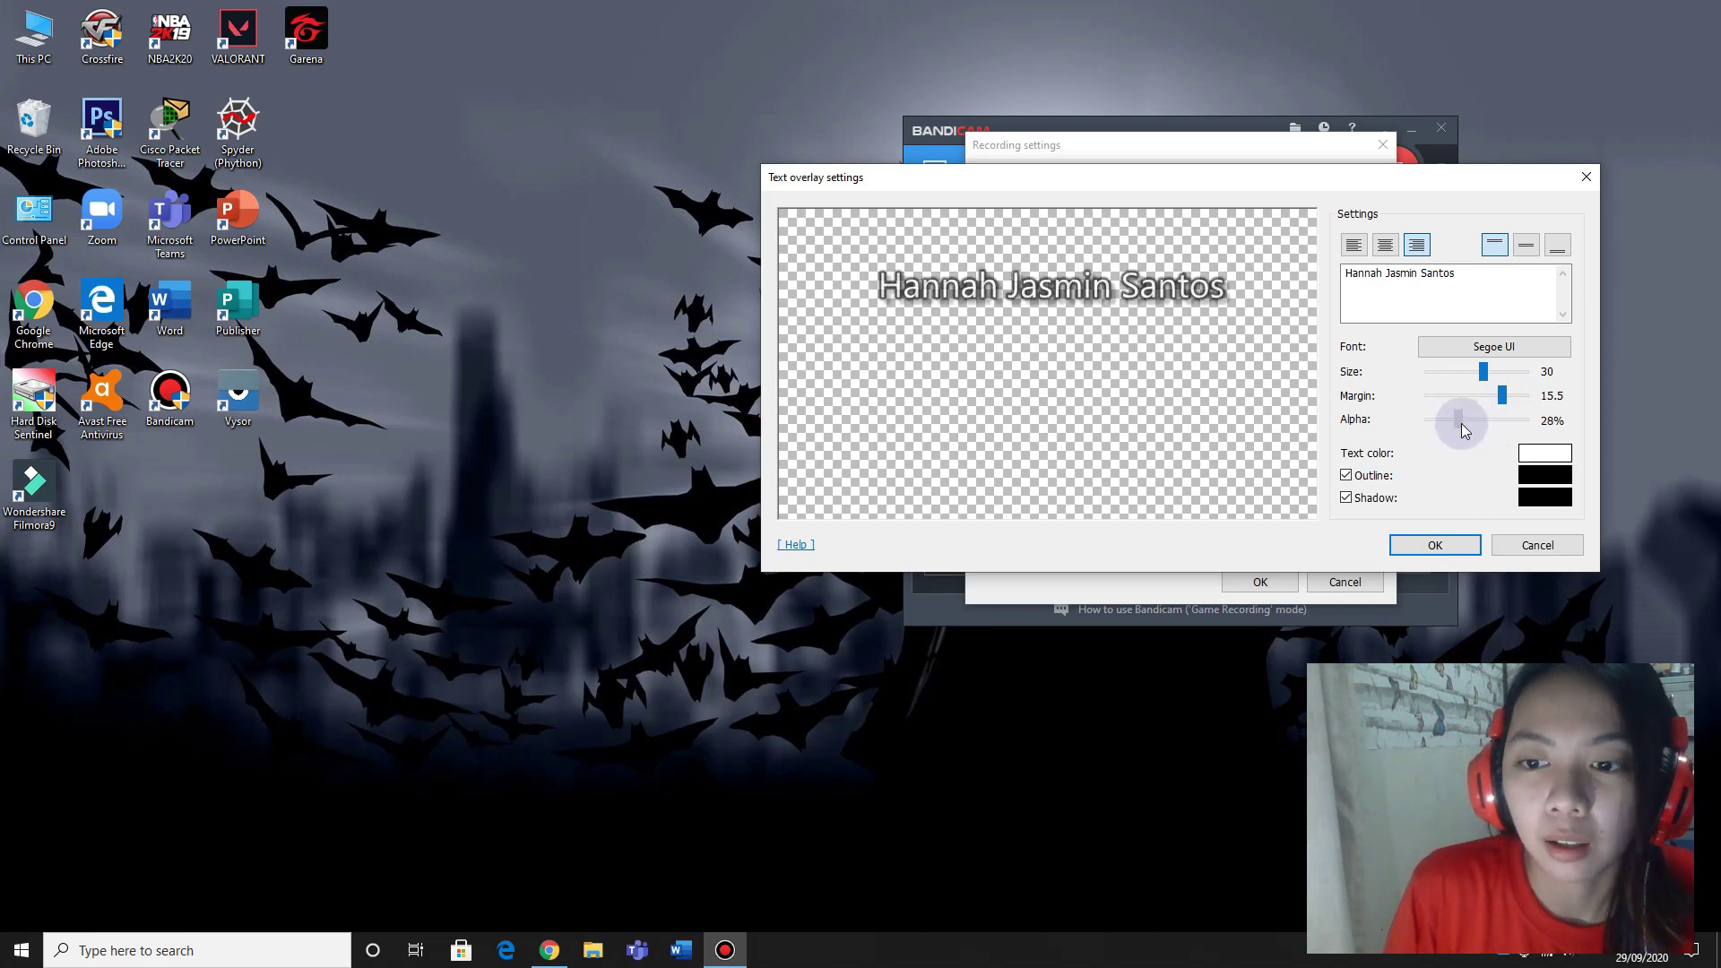
mouse_move(1462, 423)
left_mouse_down()
mouse_move(1511, 422)
mouse_move(1429, 420)
left_mouse_up()
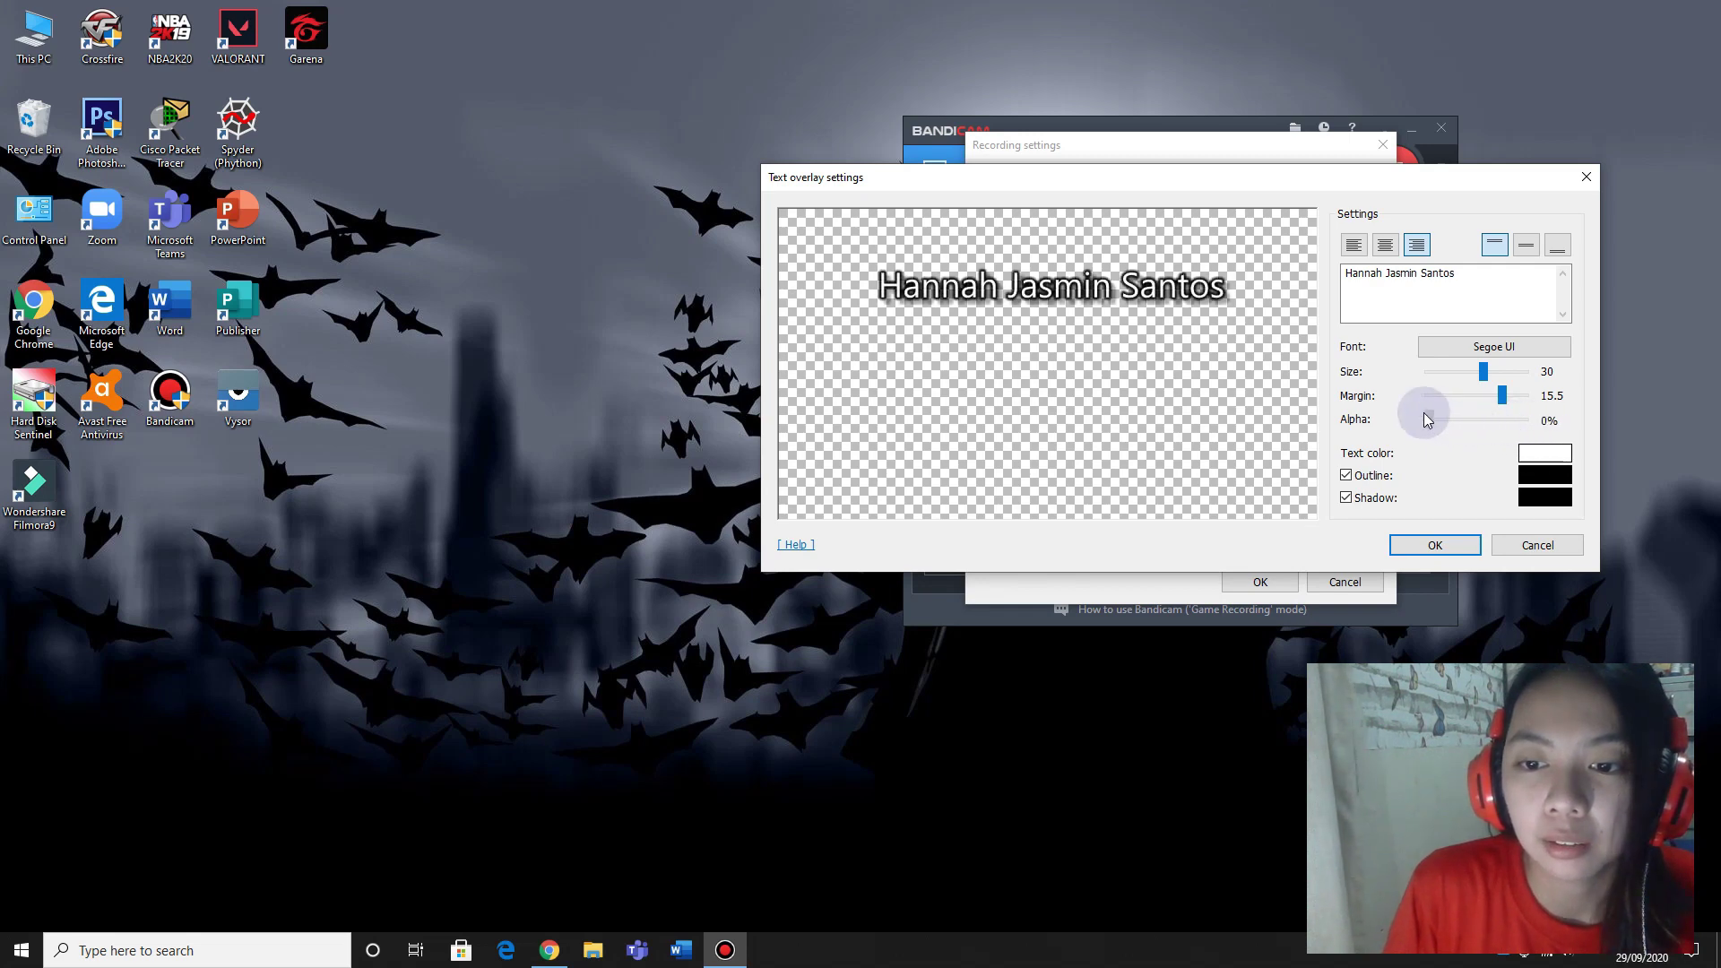
- Switch the text outline and shadow off and back on to compare them, and confirm the text overlay with both enabled
left_click(1347, 476)
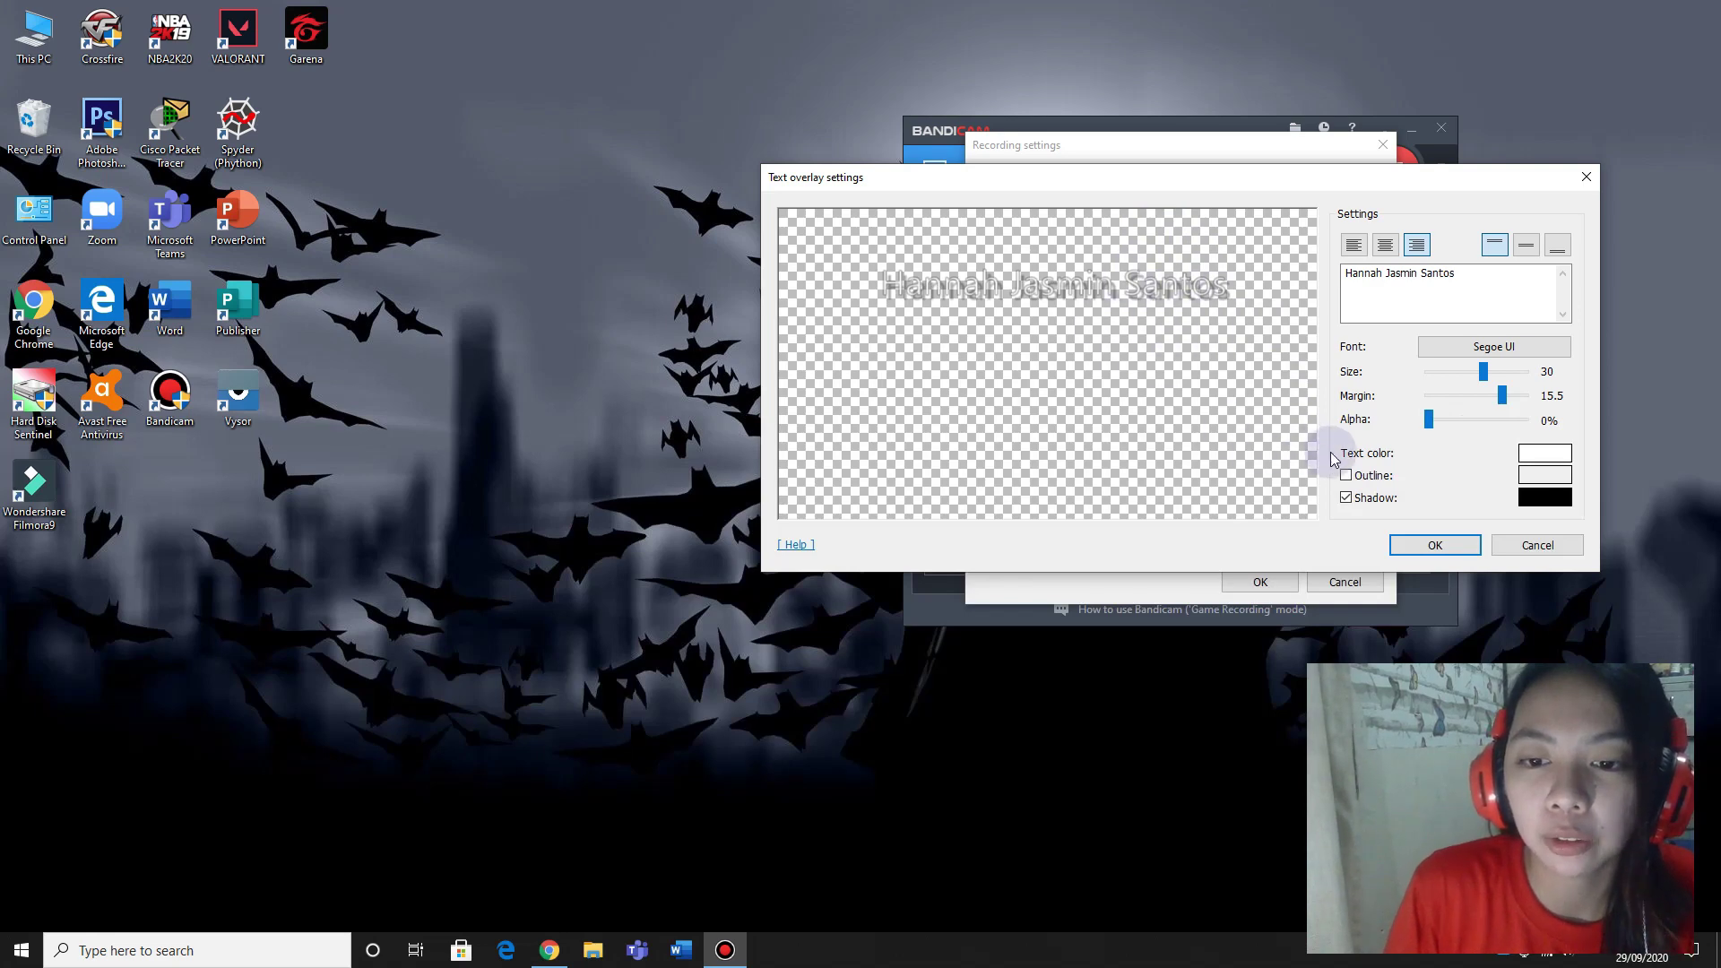
left_click(1347, 475)
left_click(1347, 498)
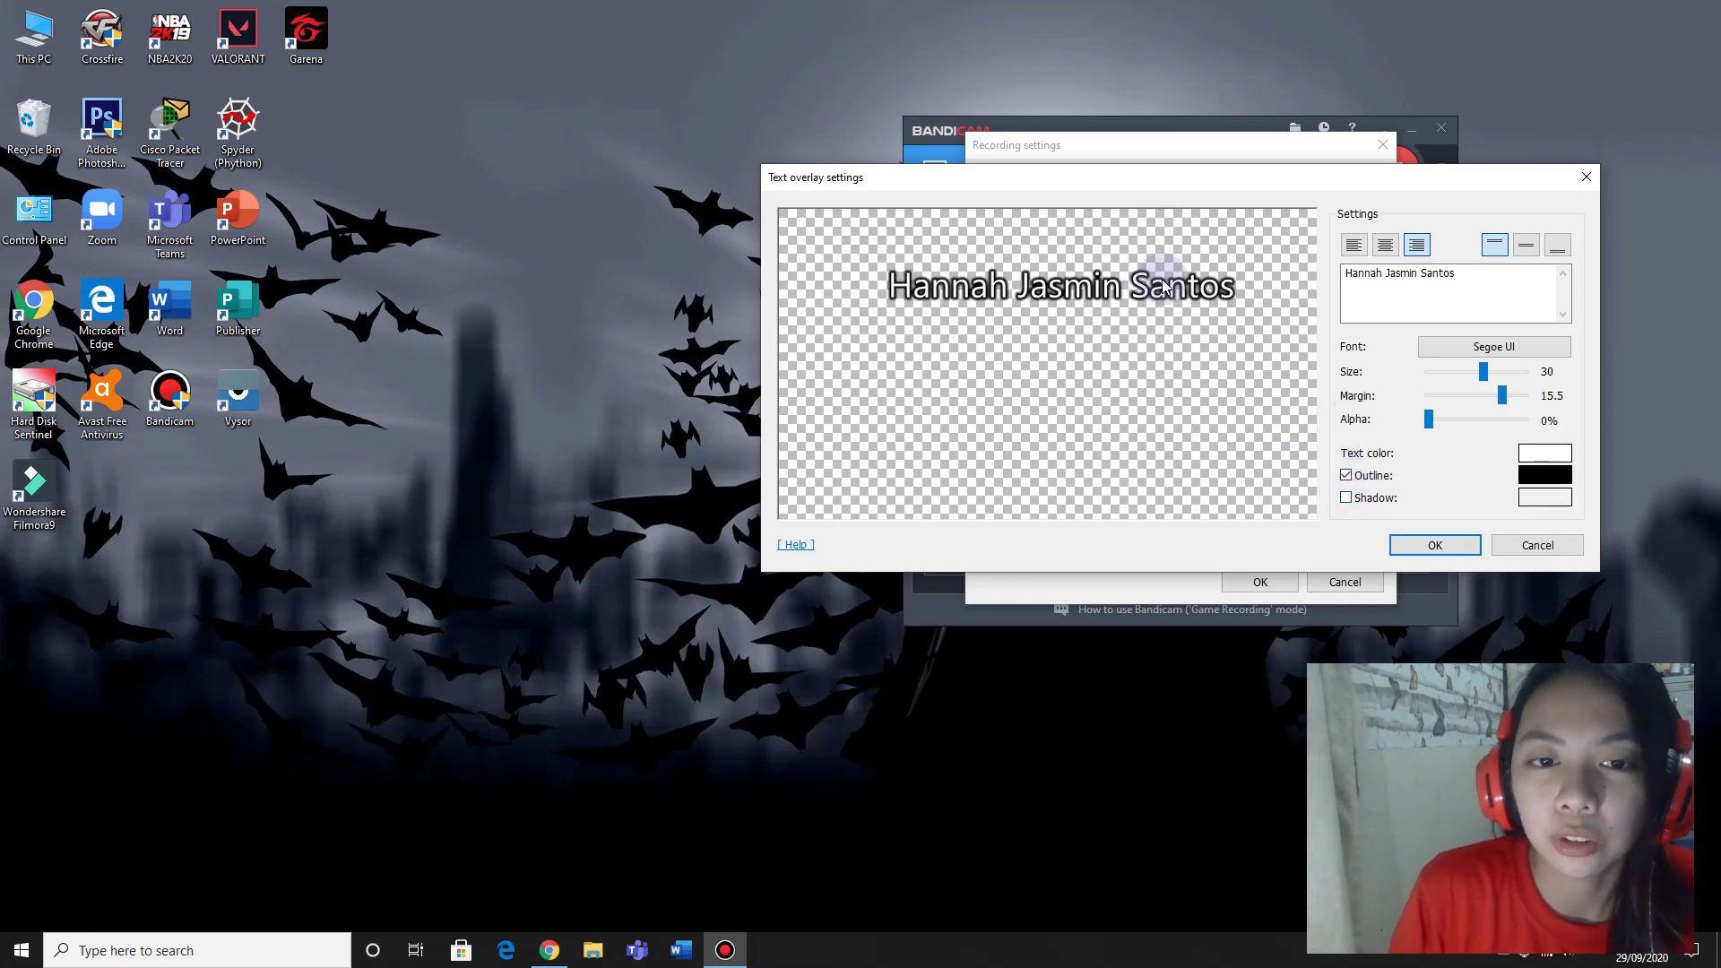
left_click(1347, 498)
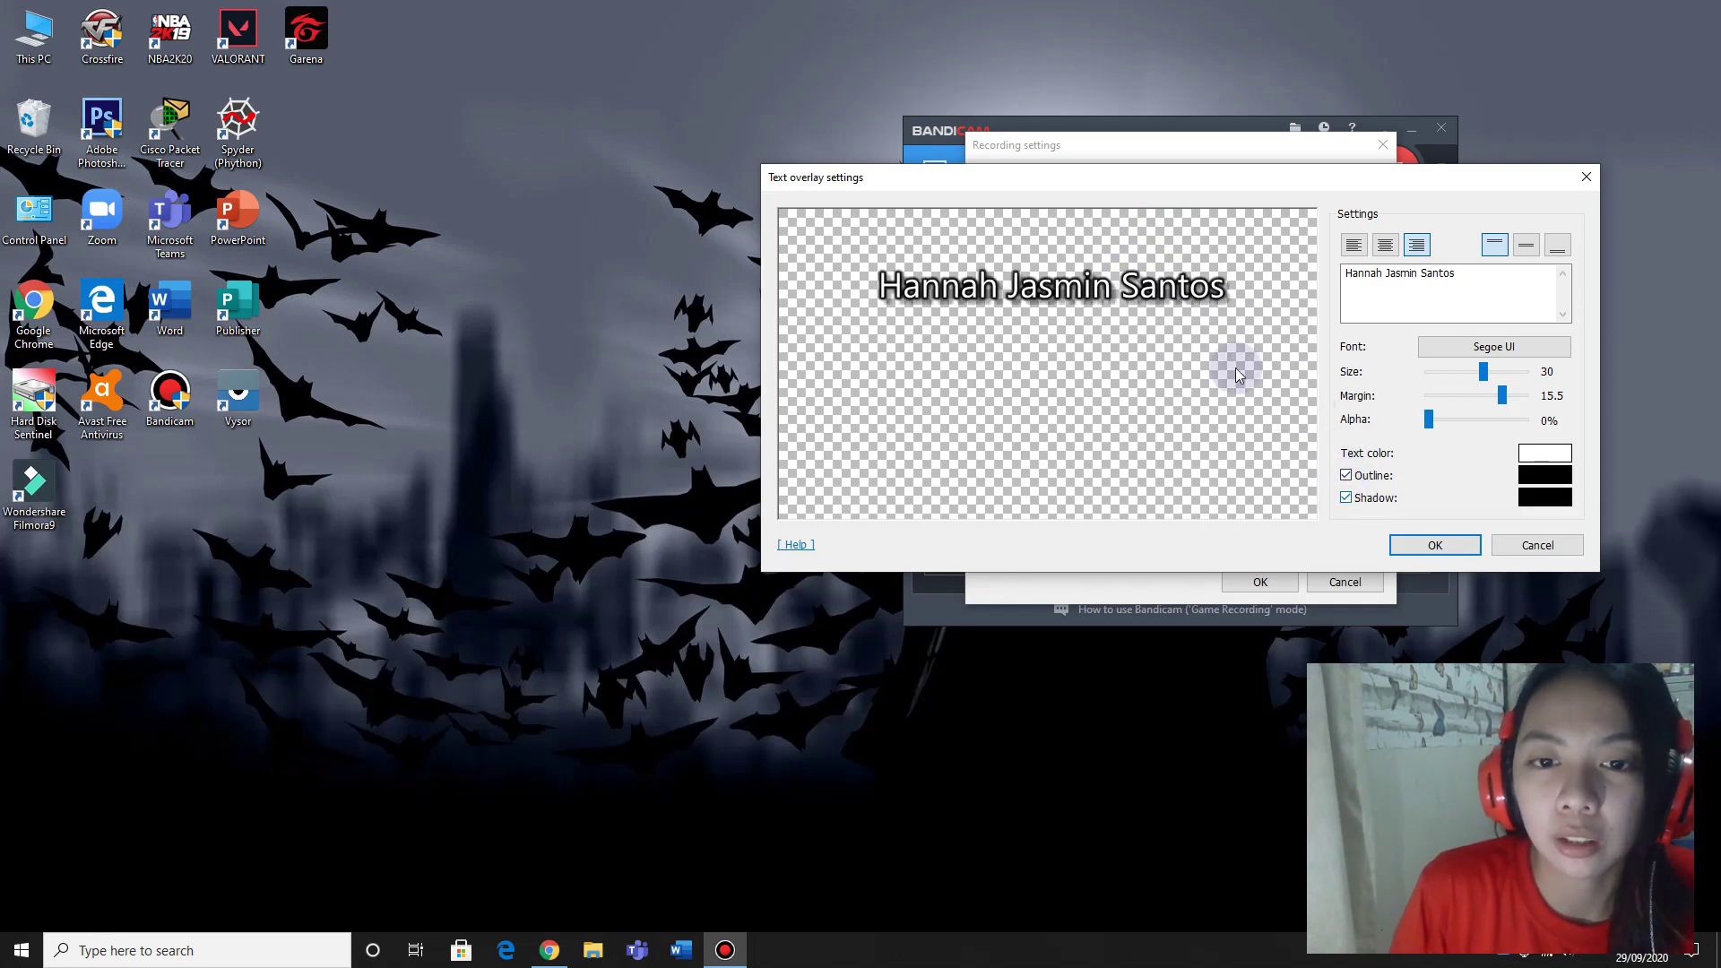
left_click(1346, 498)
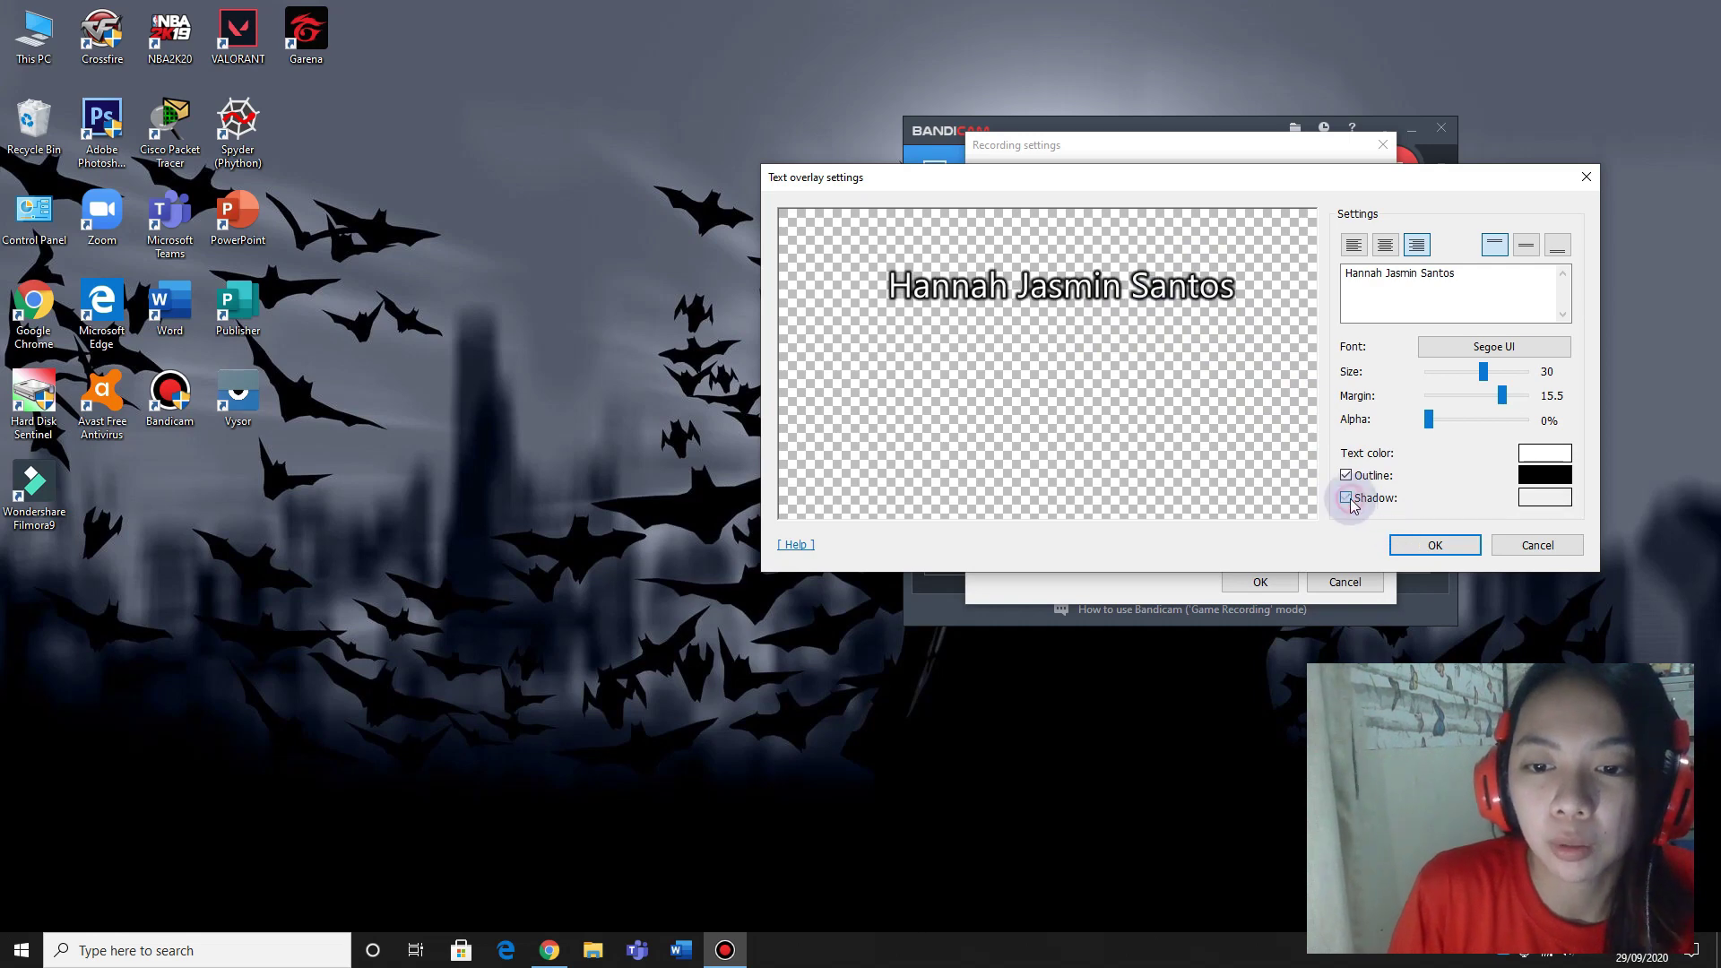
left_click(1347, 498)
left_click(1433, 546)
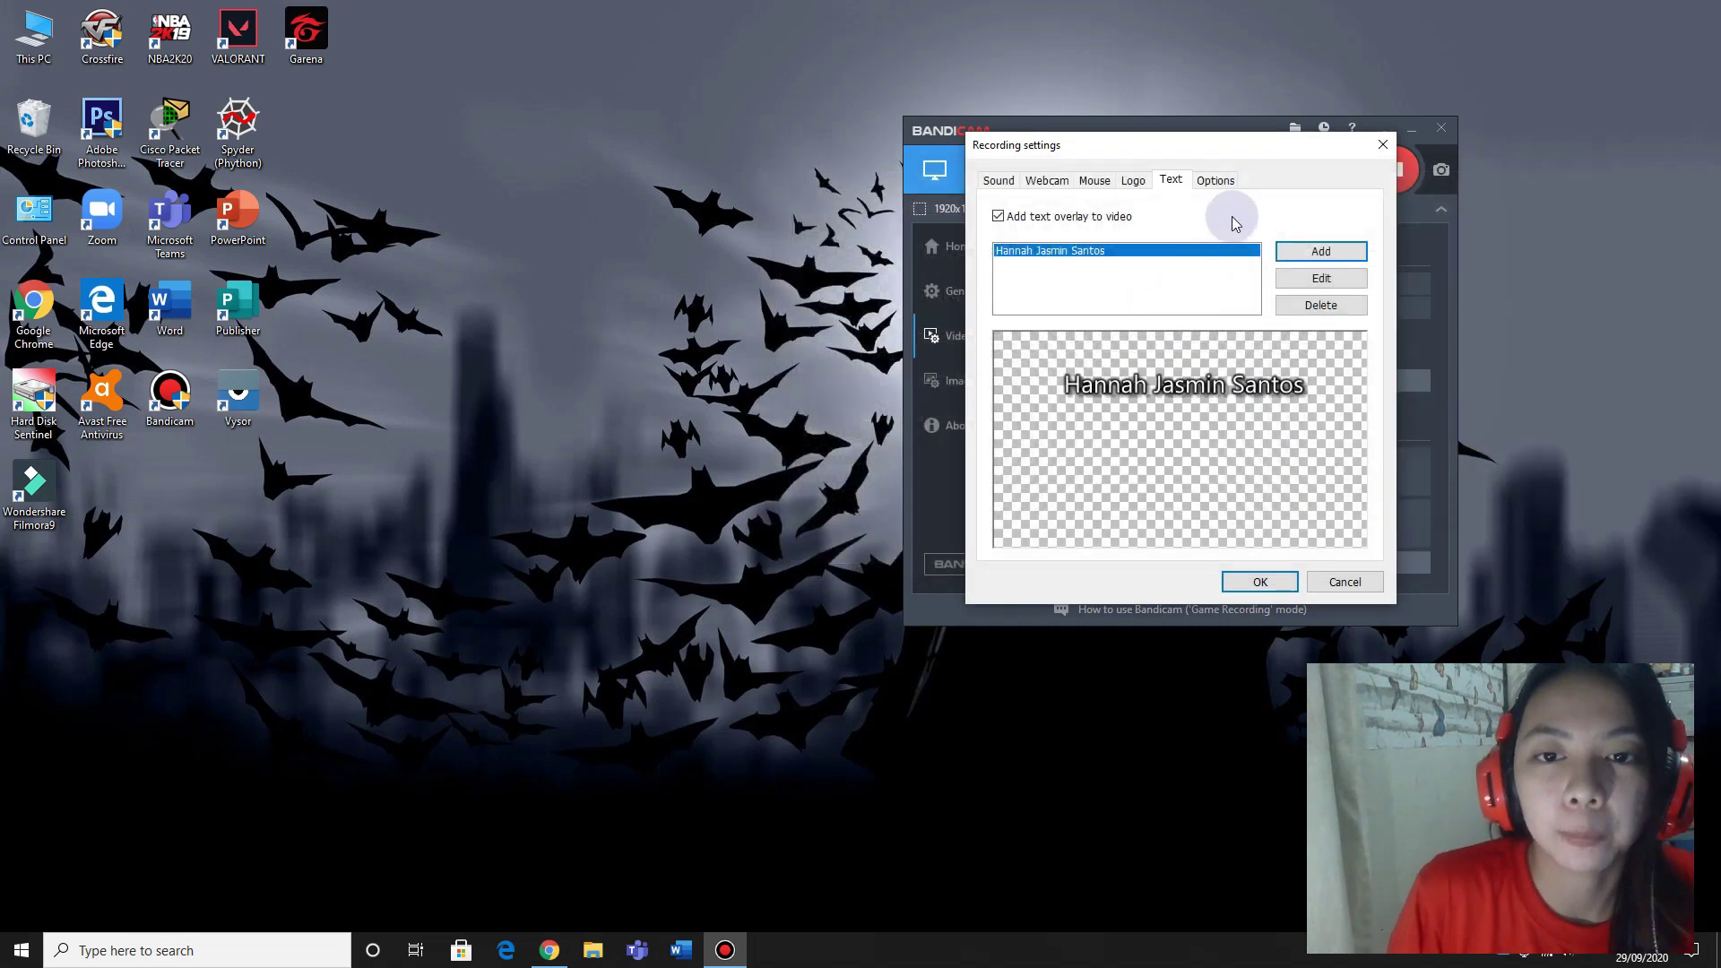
- Show the recording priority, screen recording and game recording options in the recording settings
left_click(1214, 179)
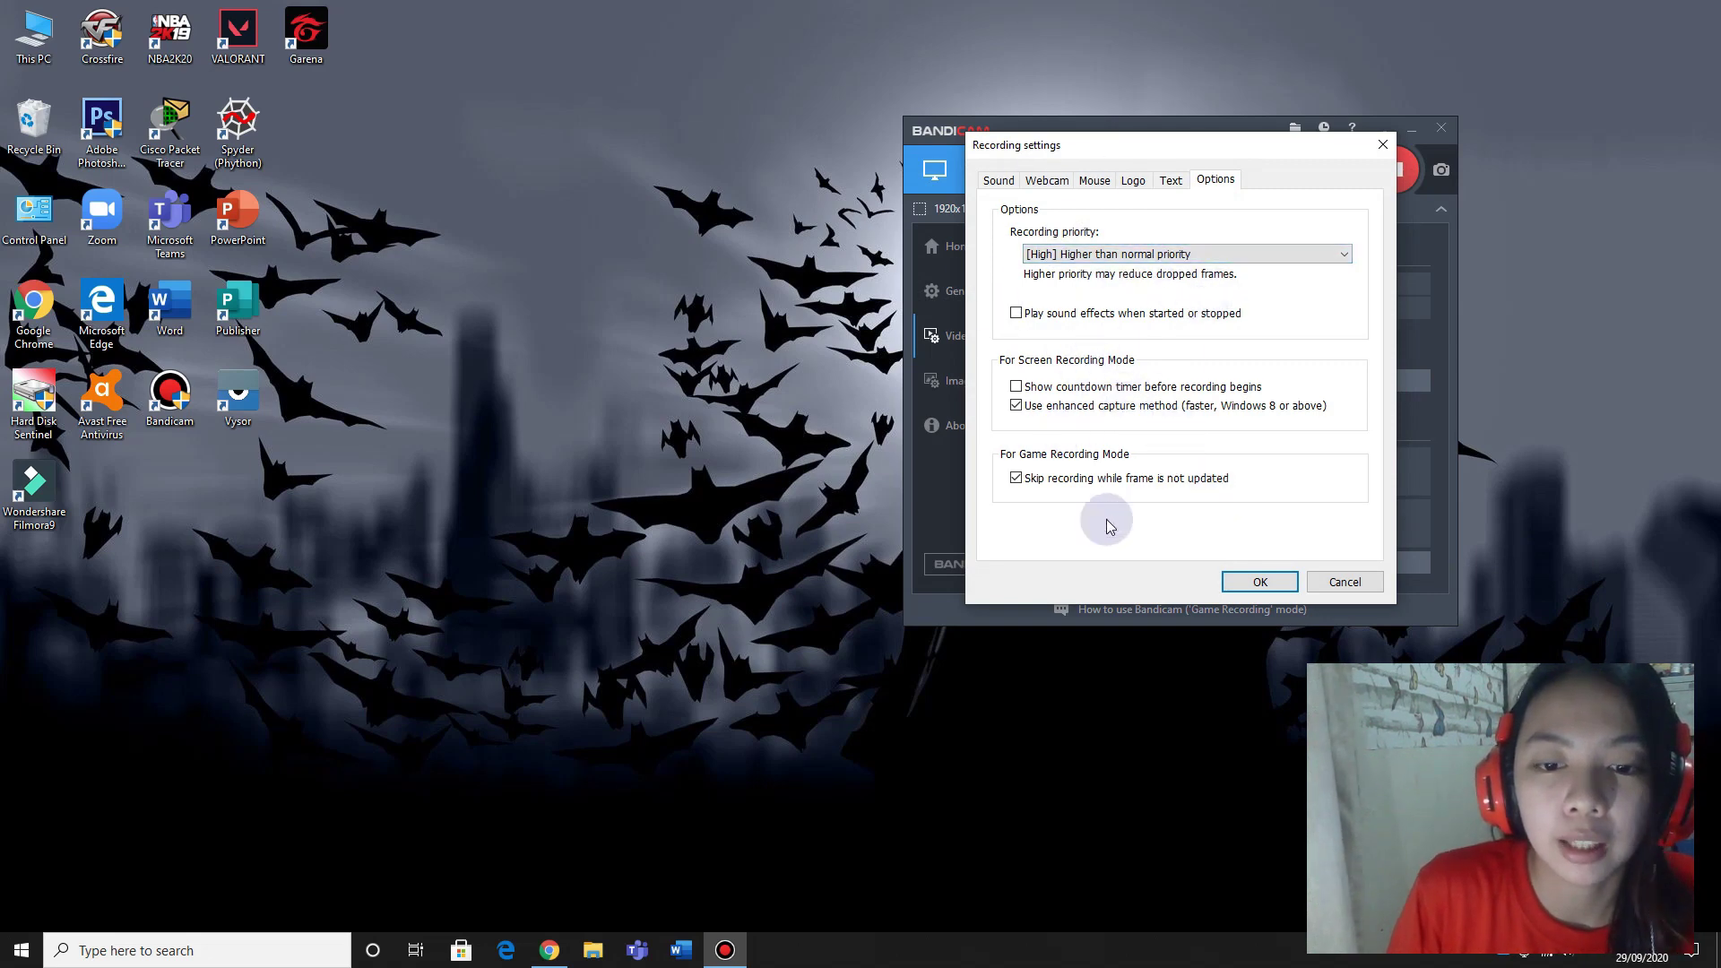
- Confirm the recording settings, compare the rectangle and fullscreen recording area options, and choose Fullscreen
left_click(1260, 581)
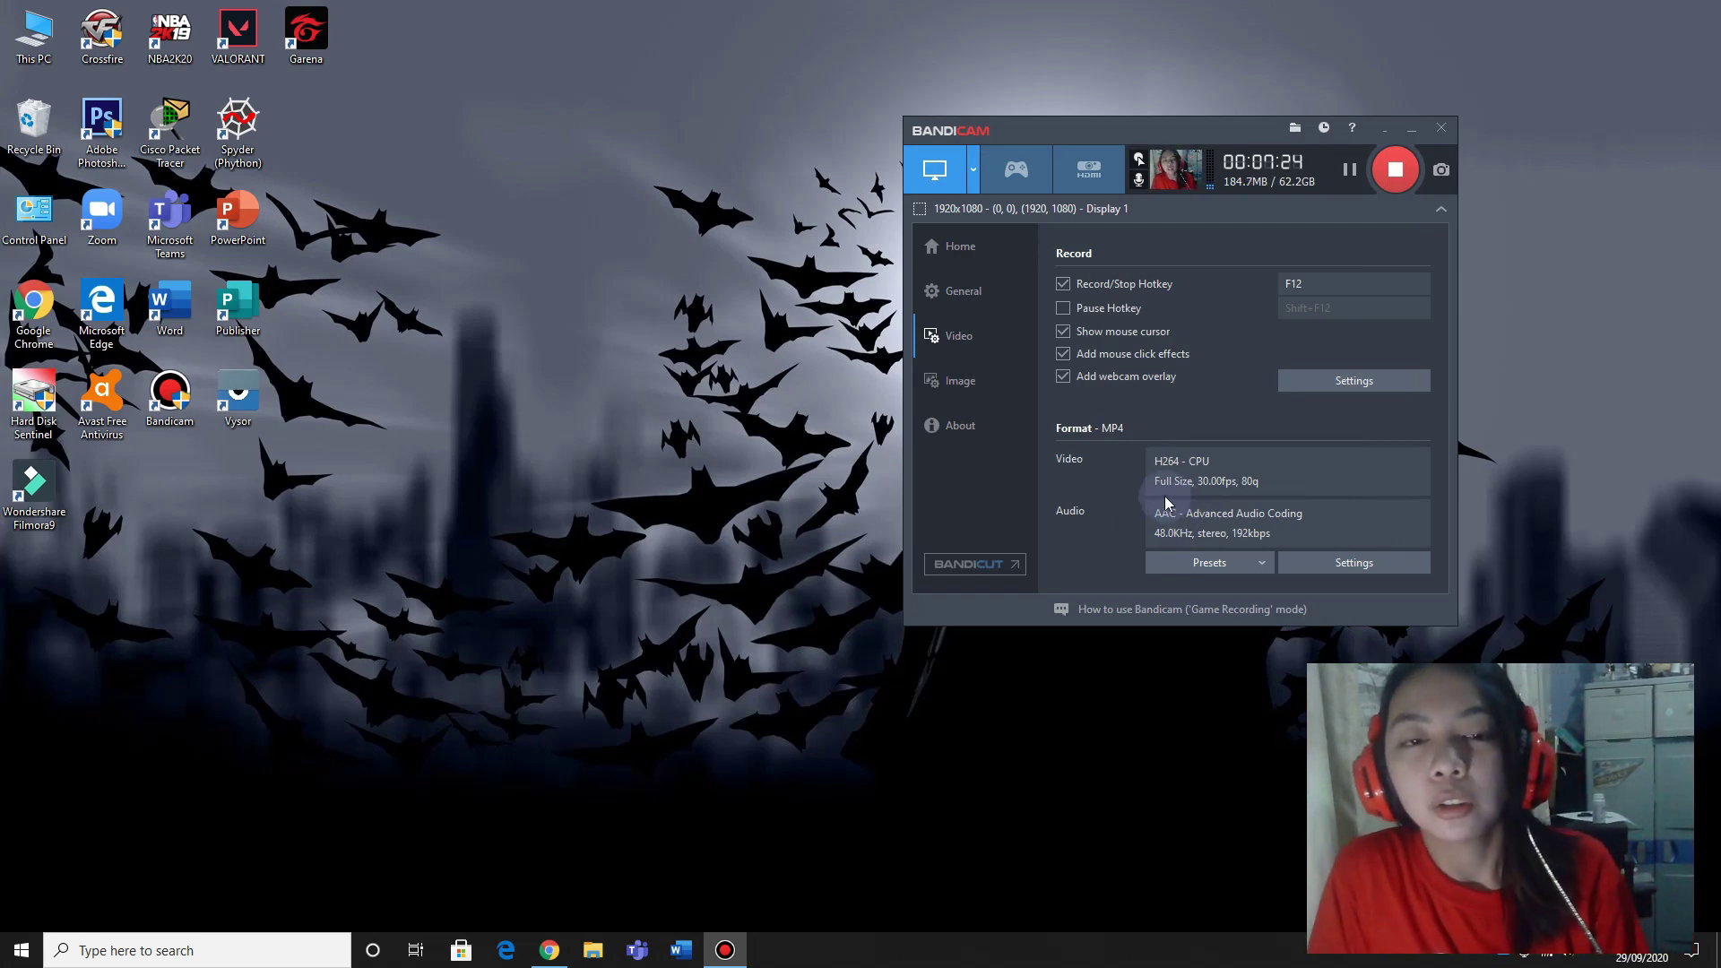
left_click(977, 185)
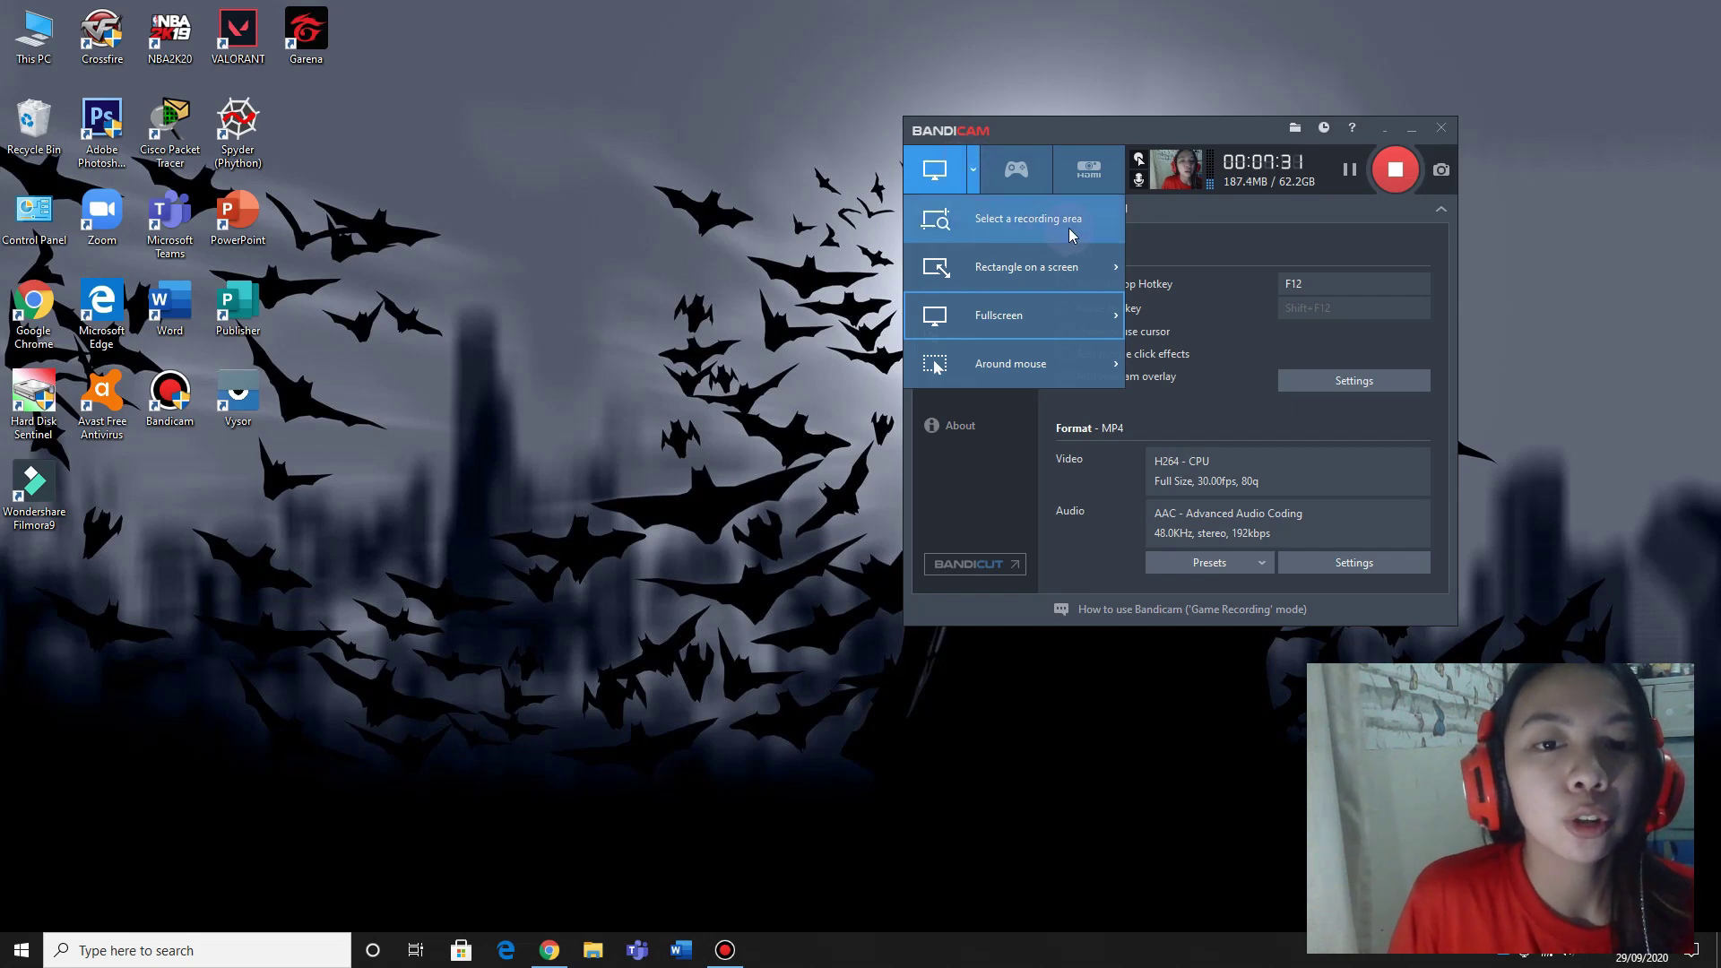
mouse_move(932, 262)
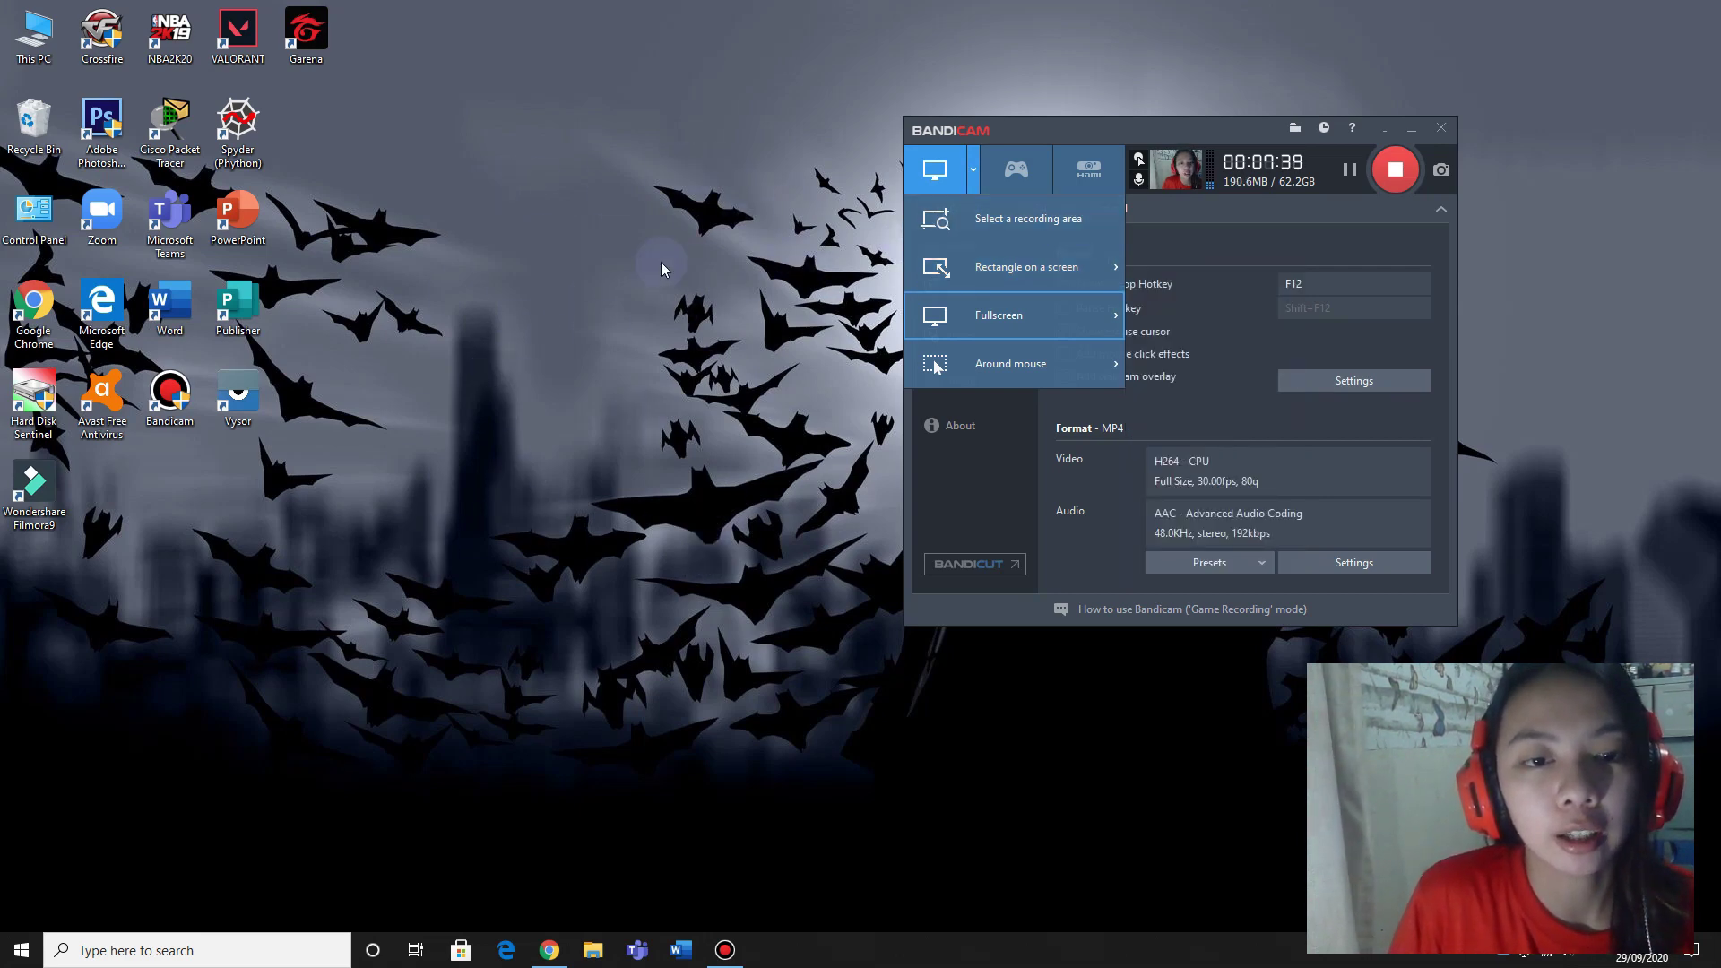
mouse_move(1015, 278)
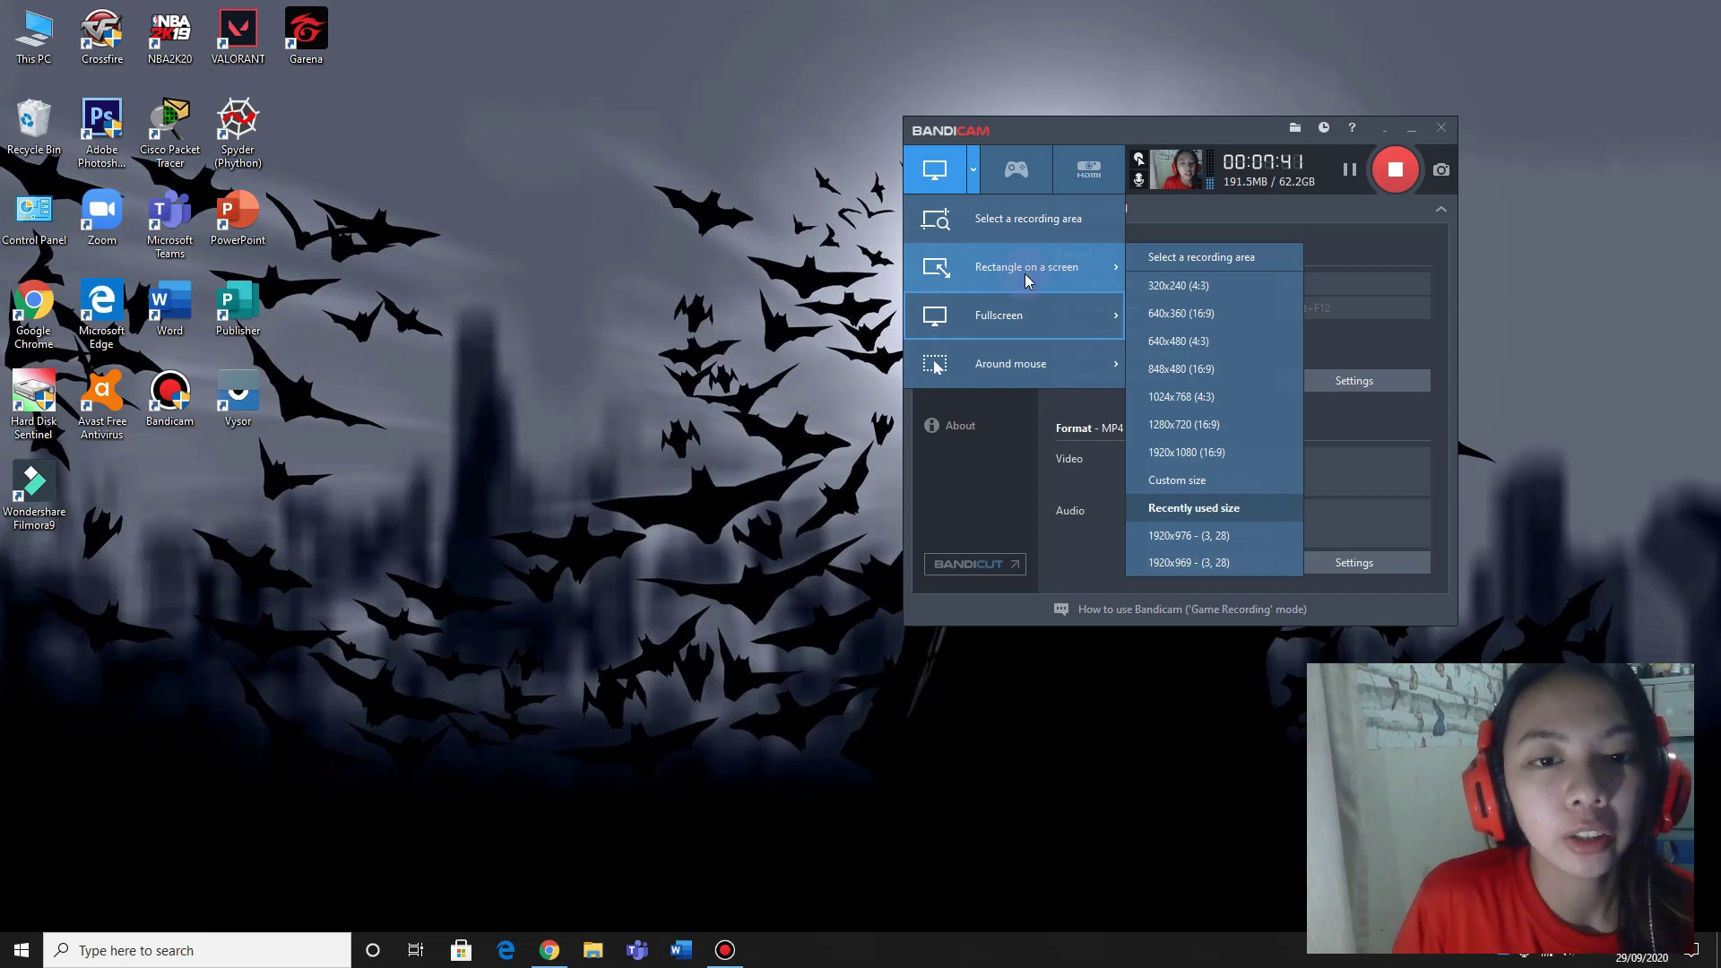
mouse_move(1099, 332)
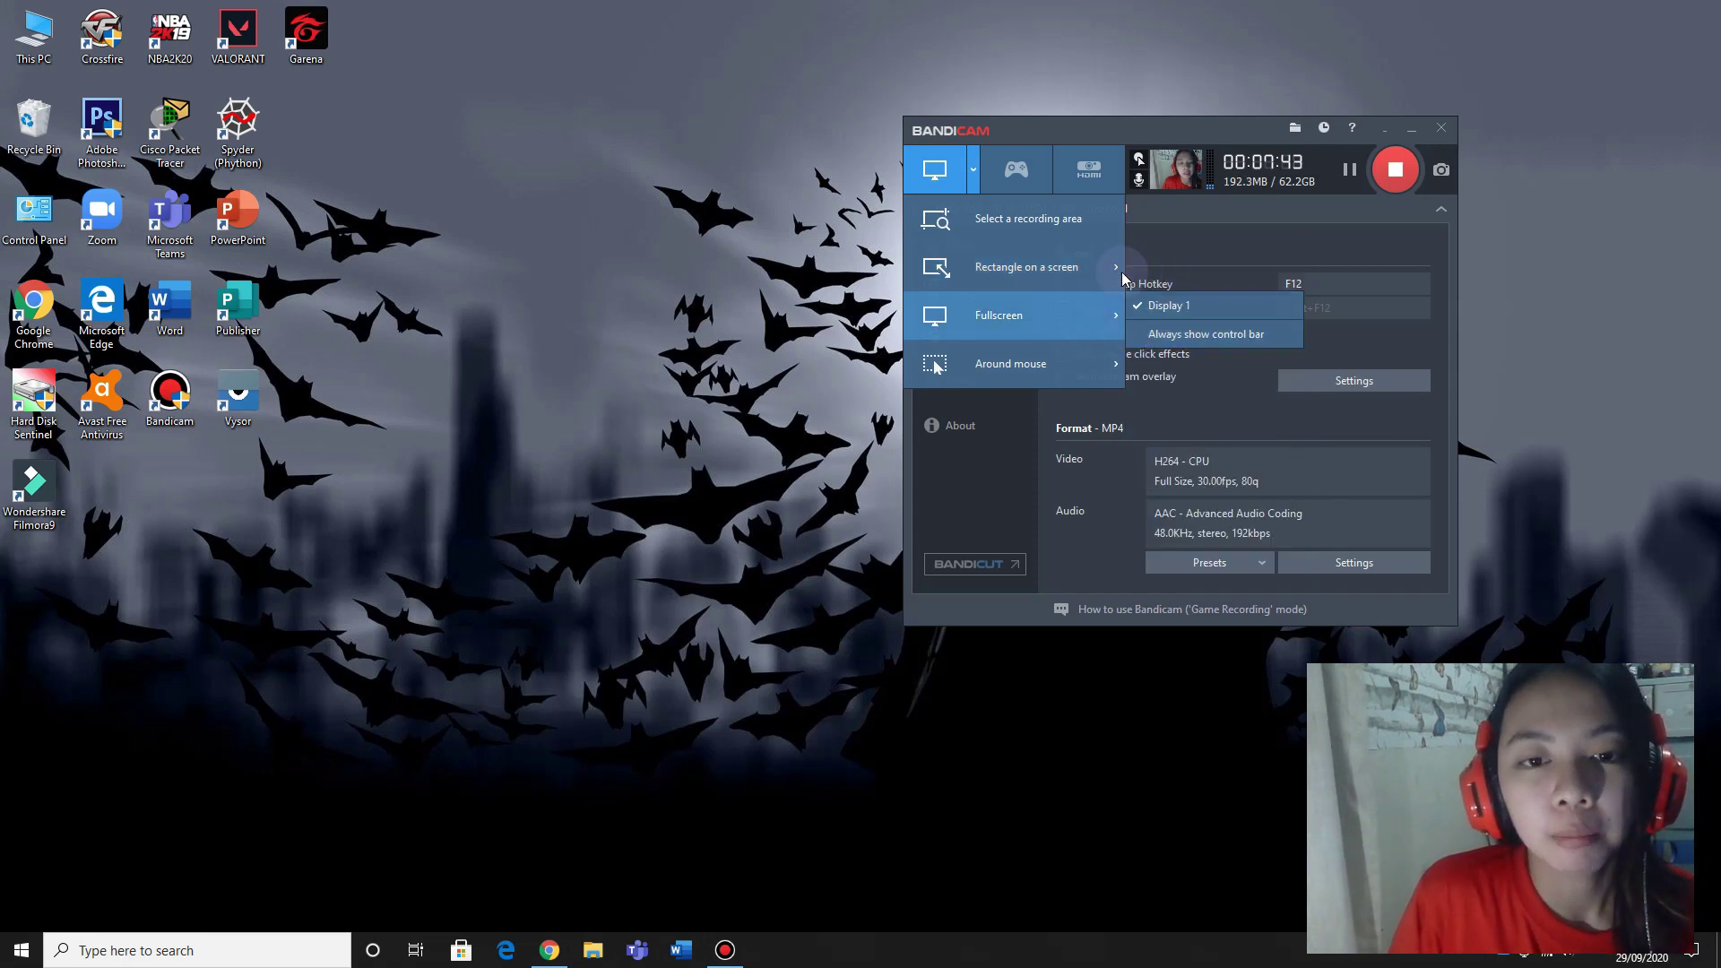
mouse_move(1094, 267)
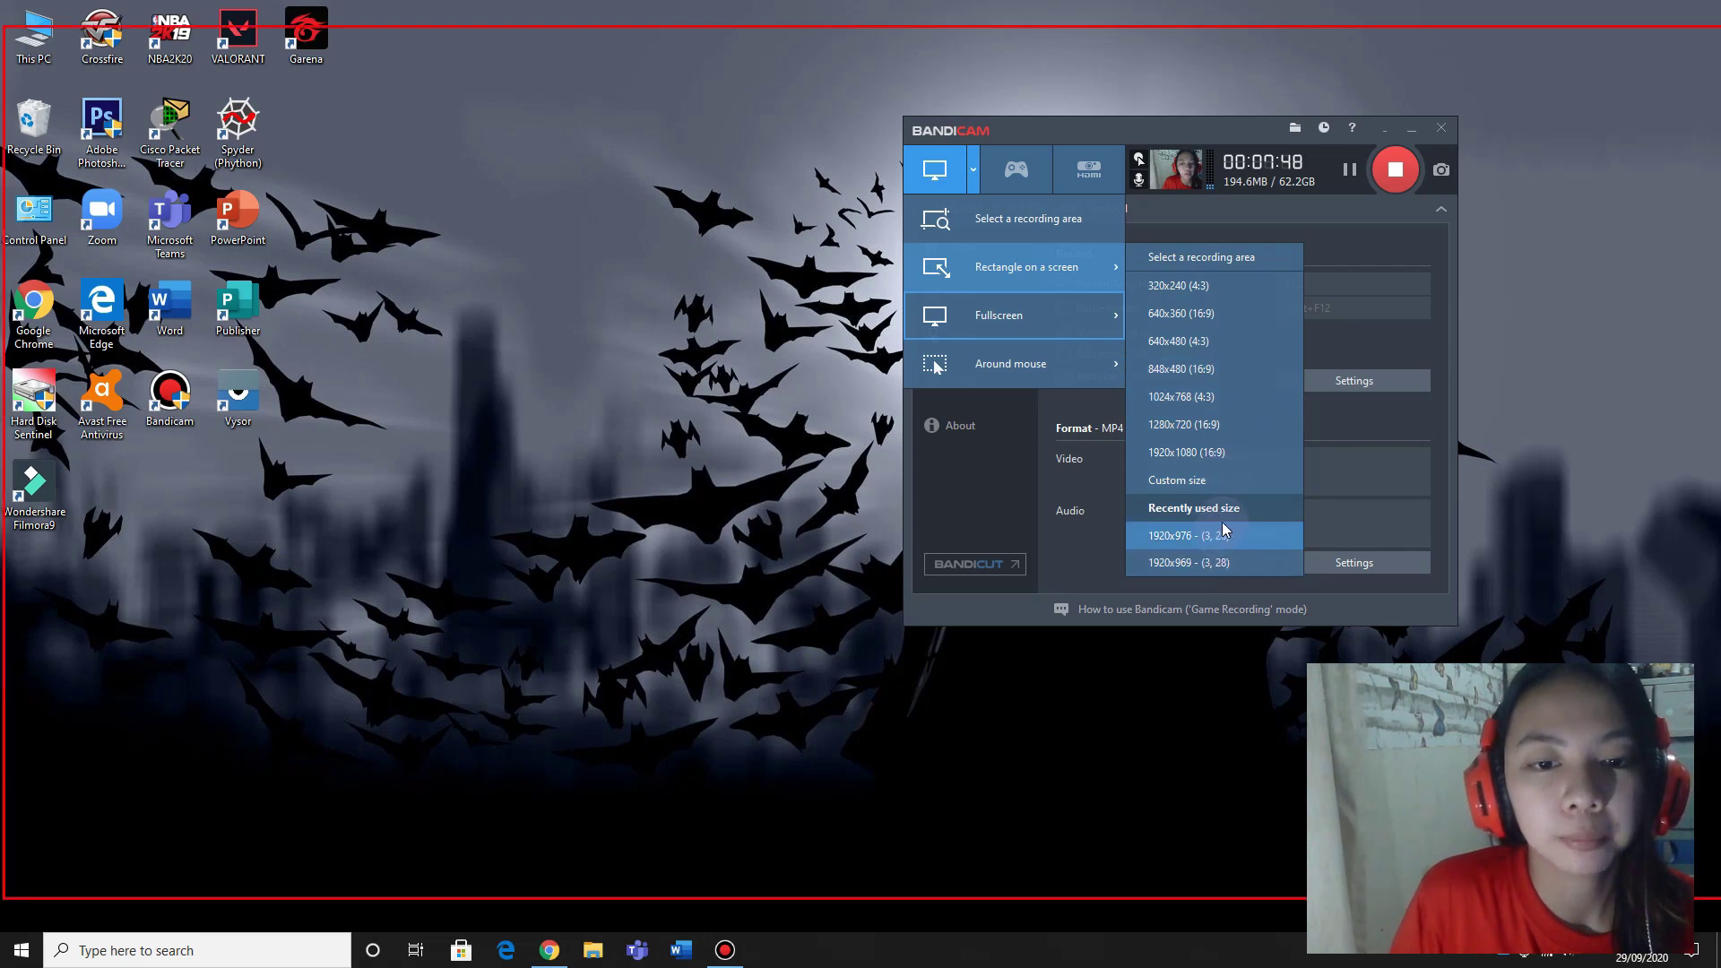
mouse_move(1013, 321)
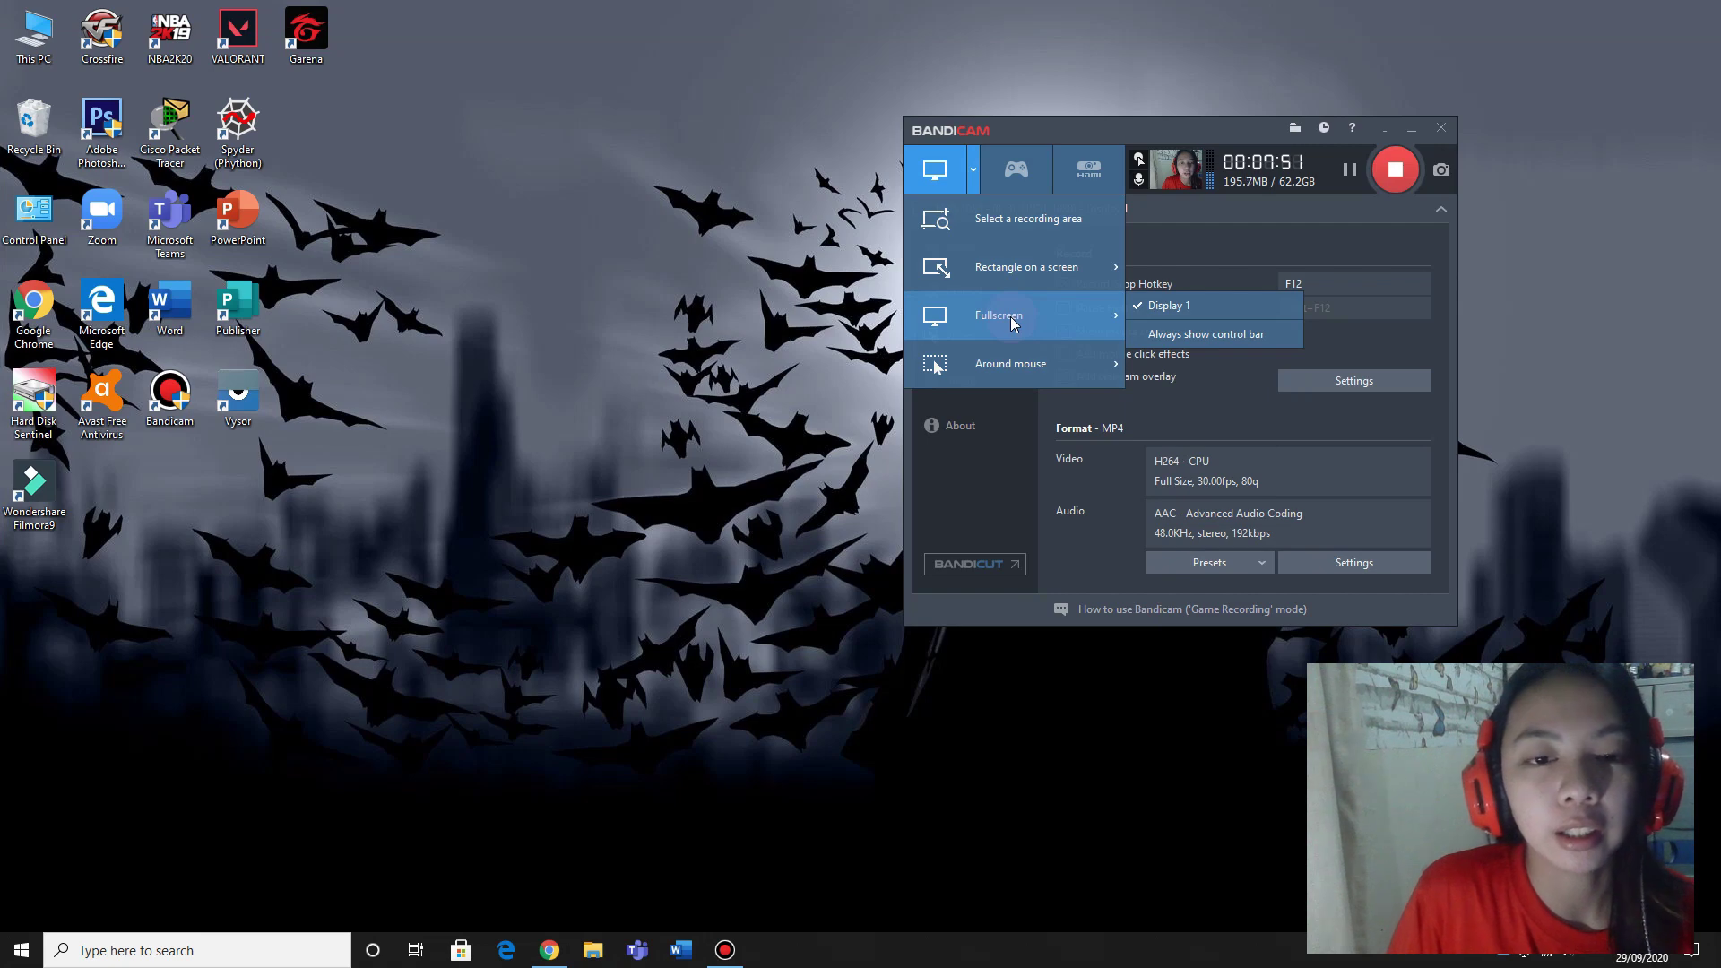
left_click(1013, 319)
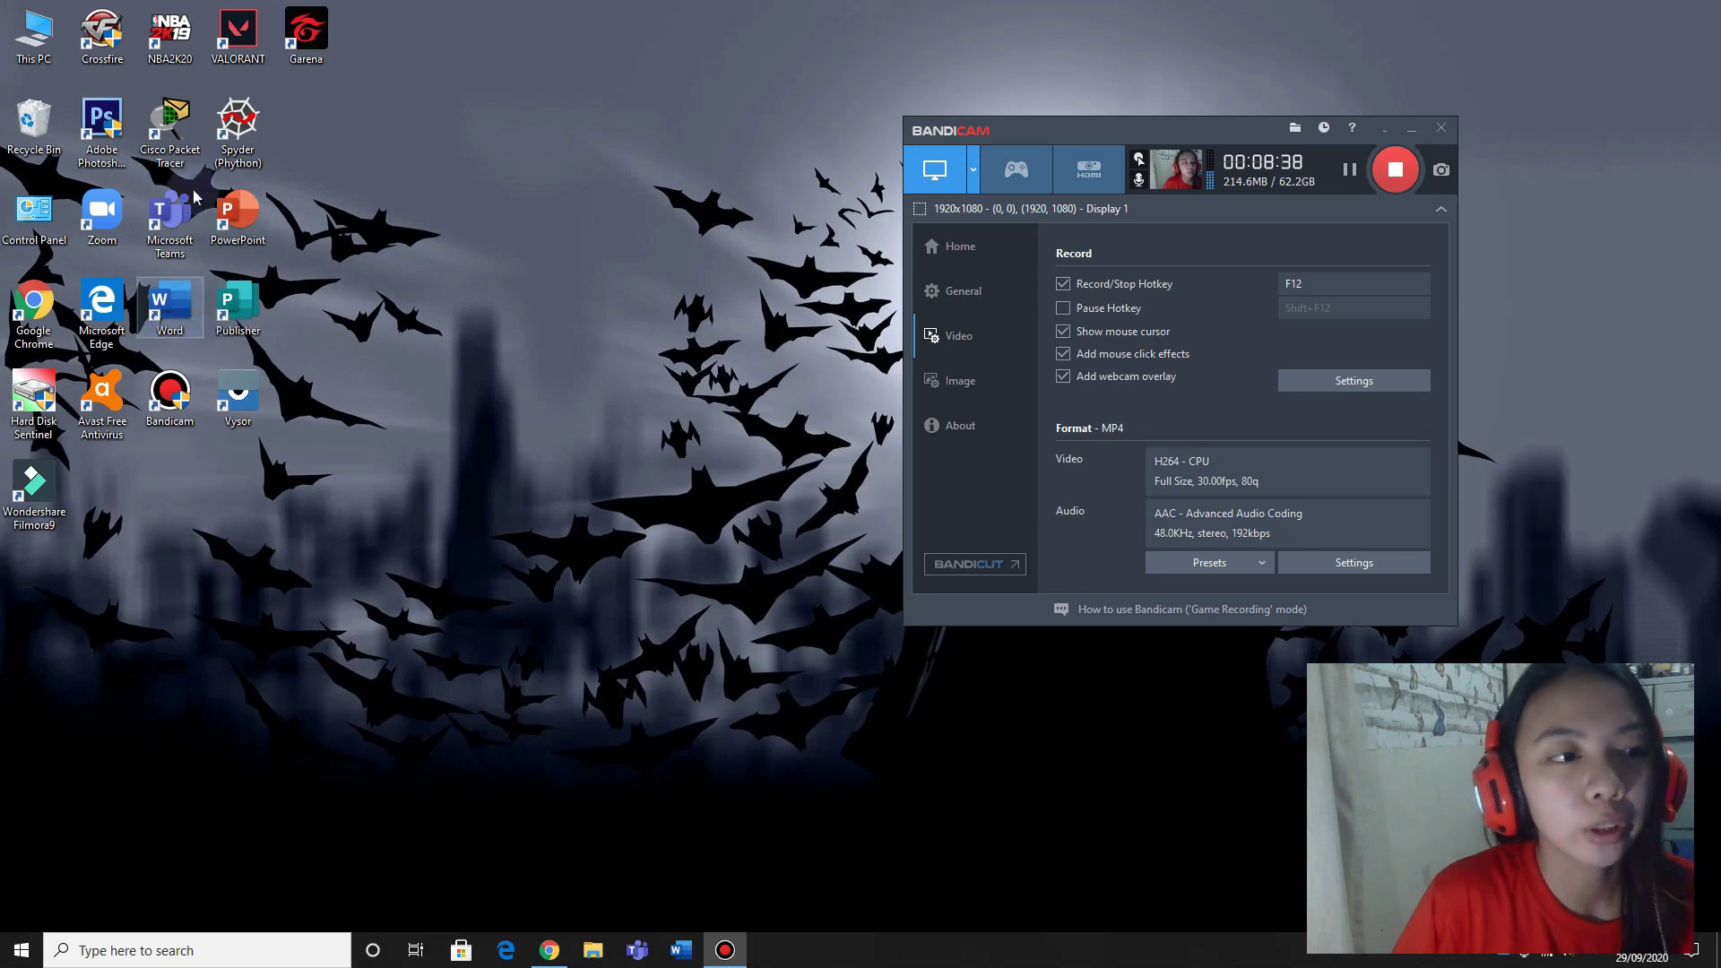
- Switch to Chrome and show the Vlog presentation on SlideShare in full screen
left_click(627, 256)
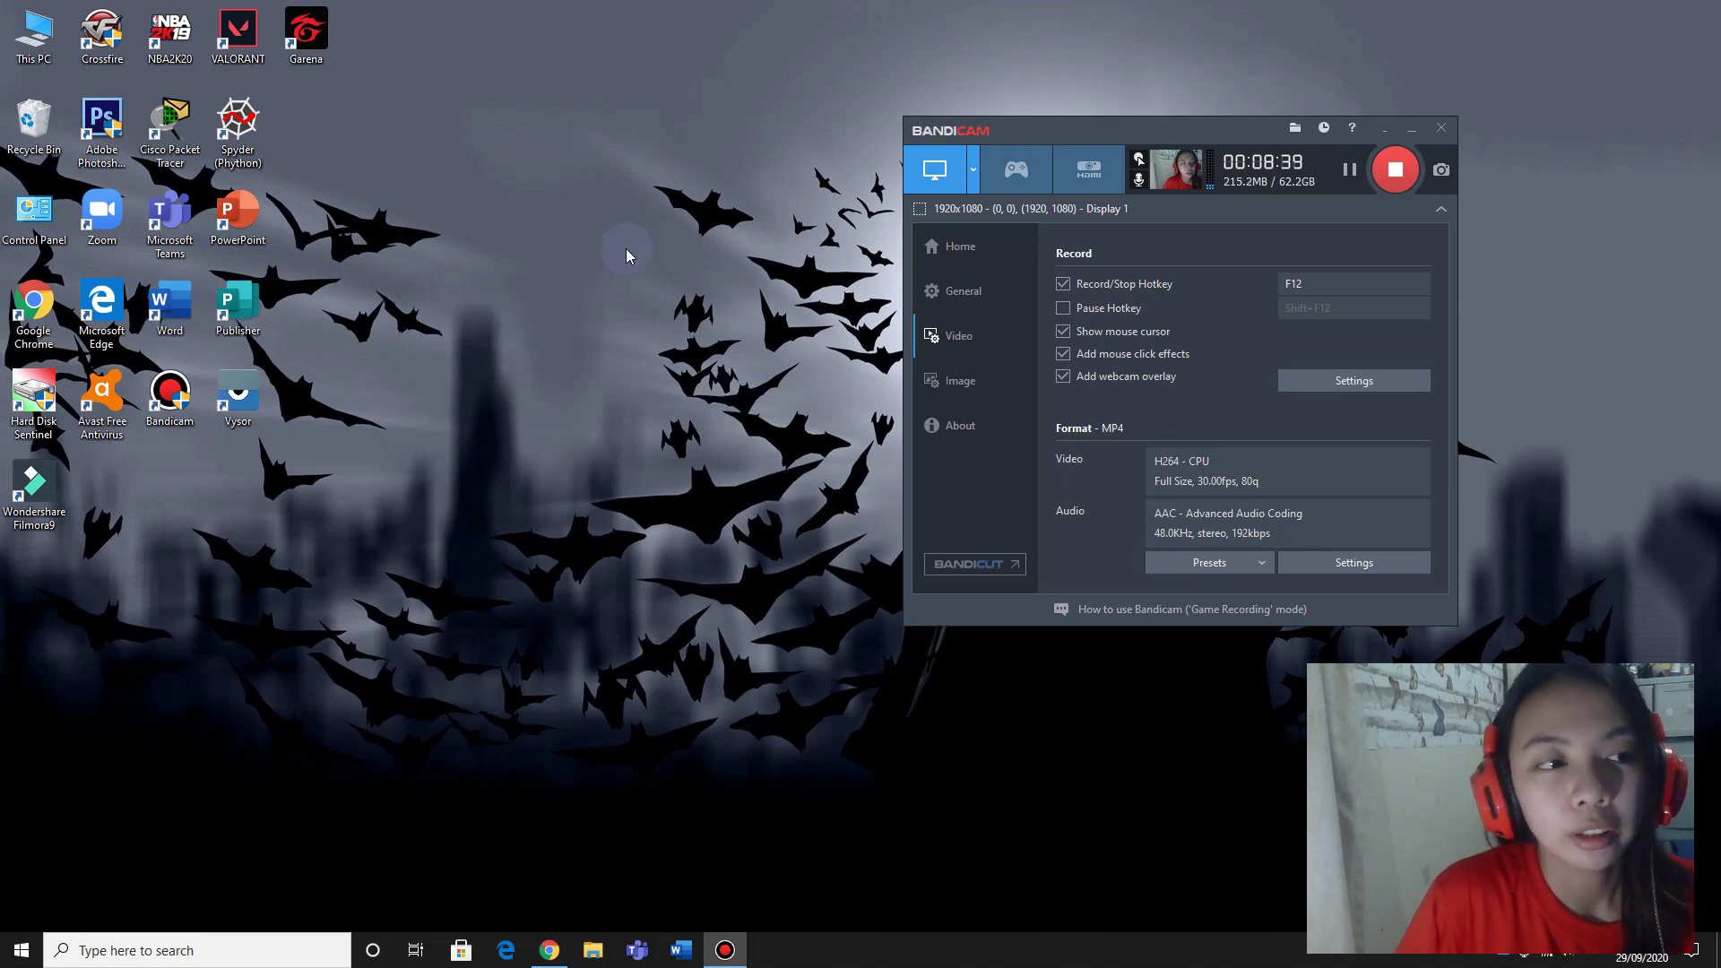
left_click(553, 954)
left_click(555, 955)
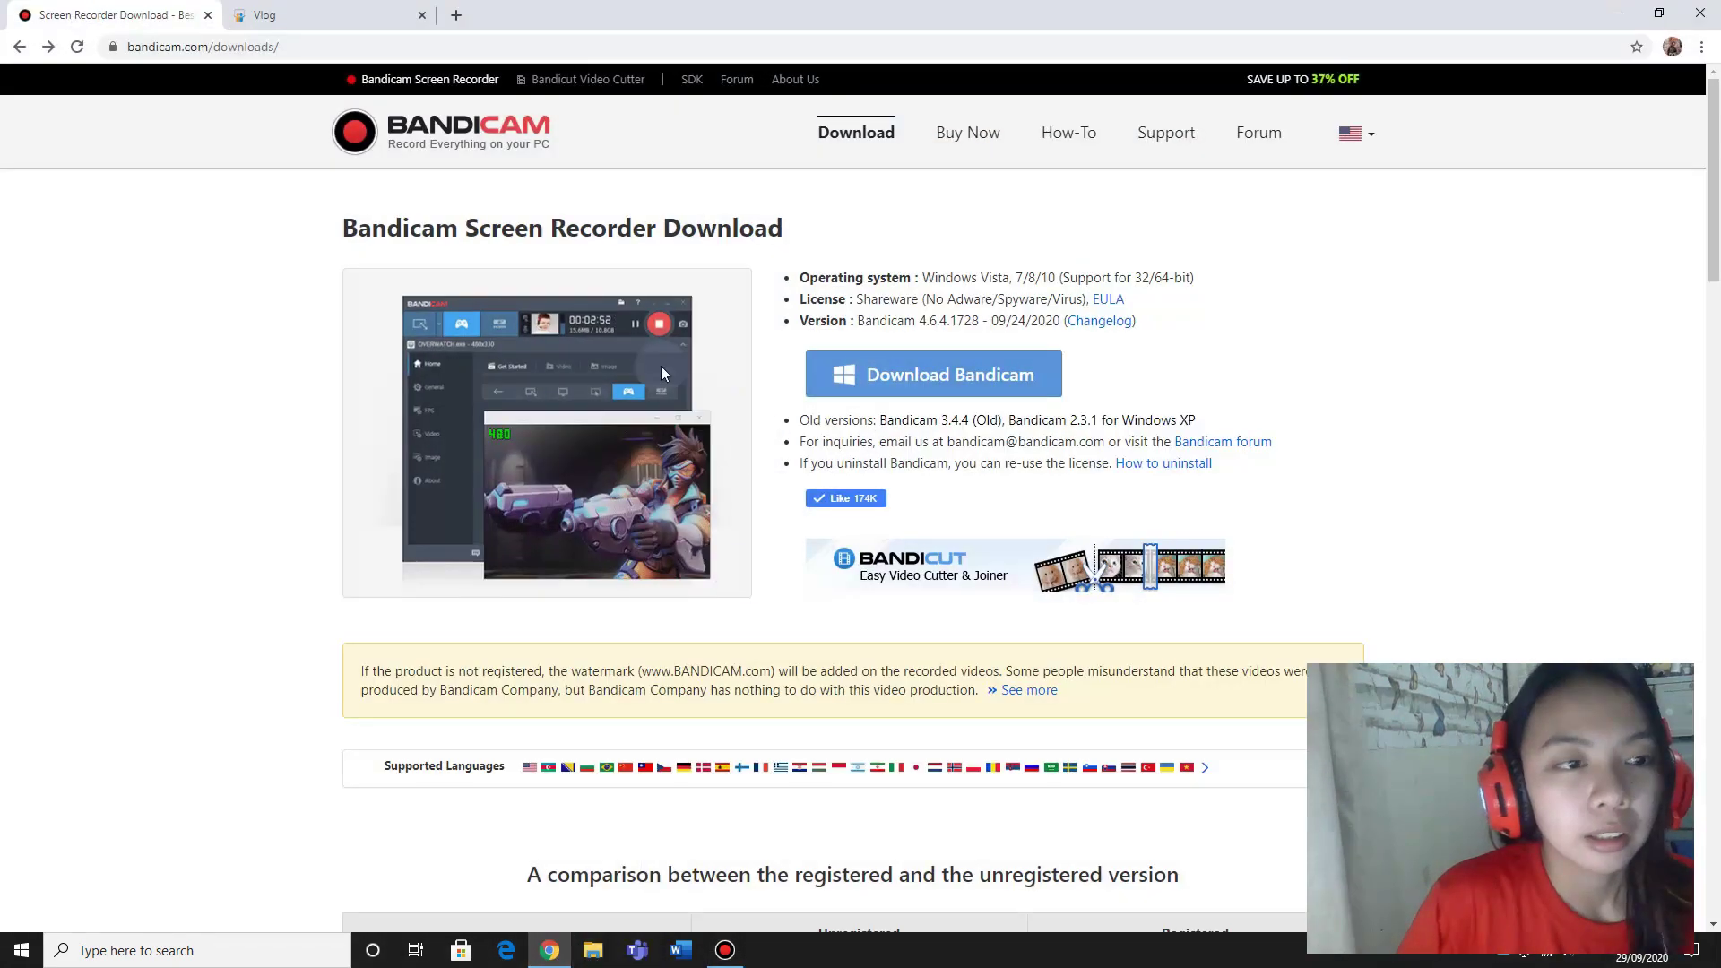
left_click(327, 13)
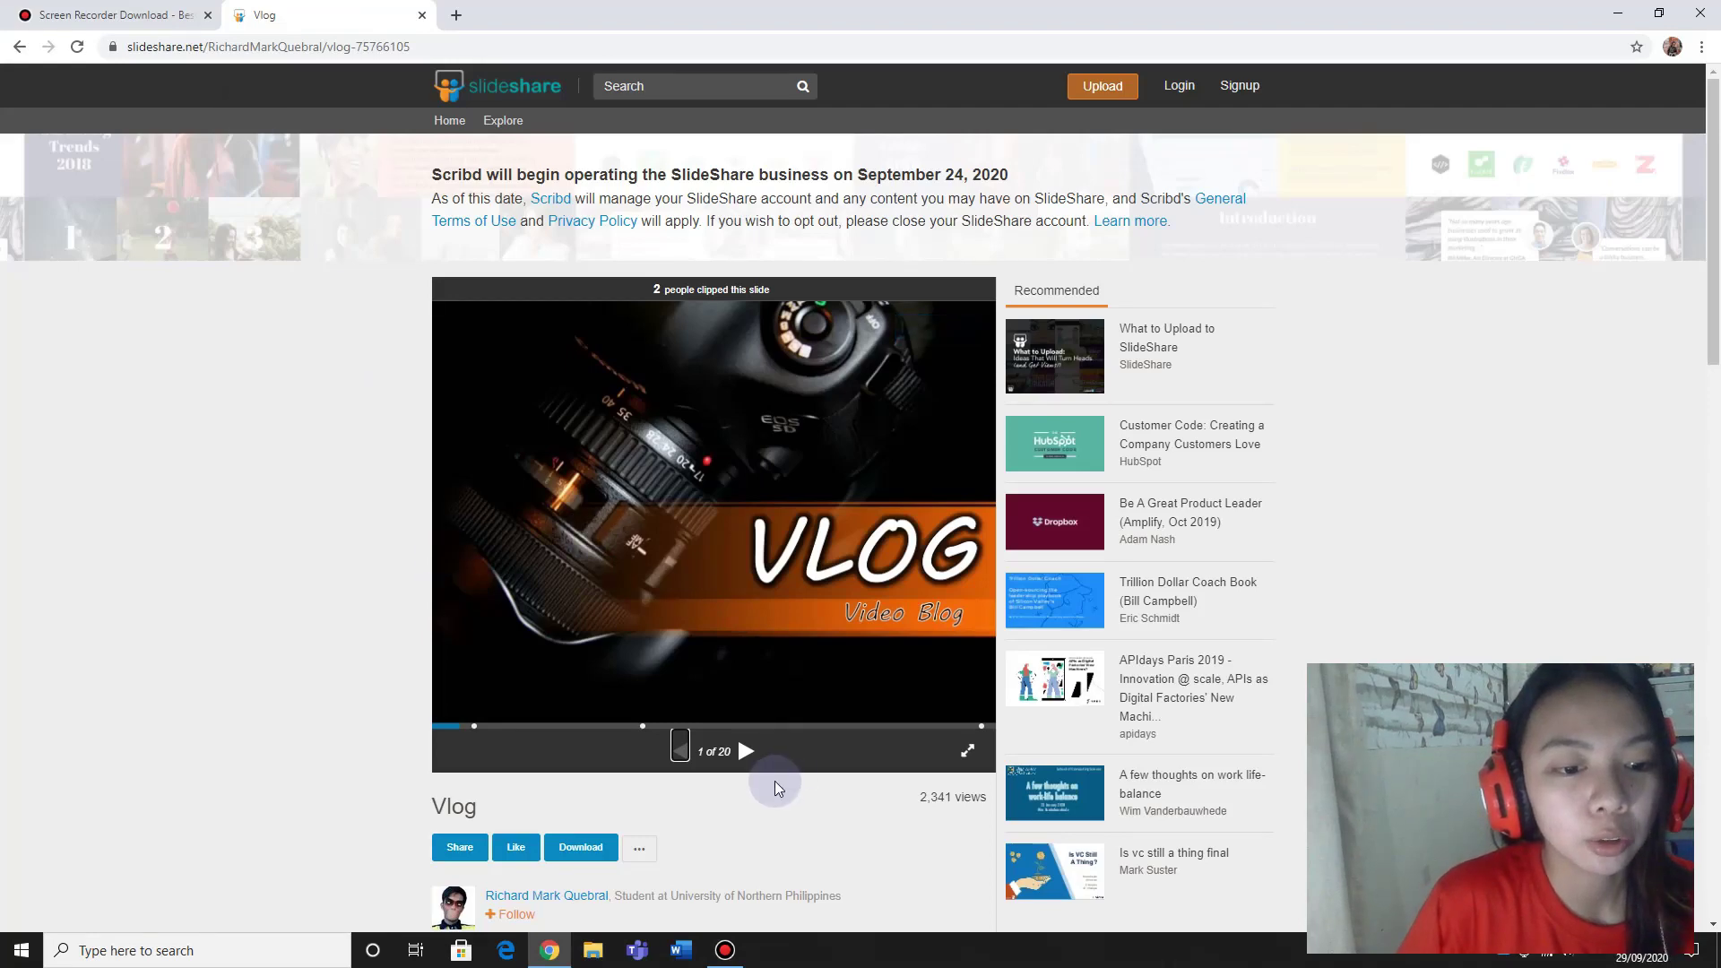
left_click(964, 755)
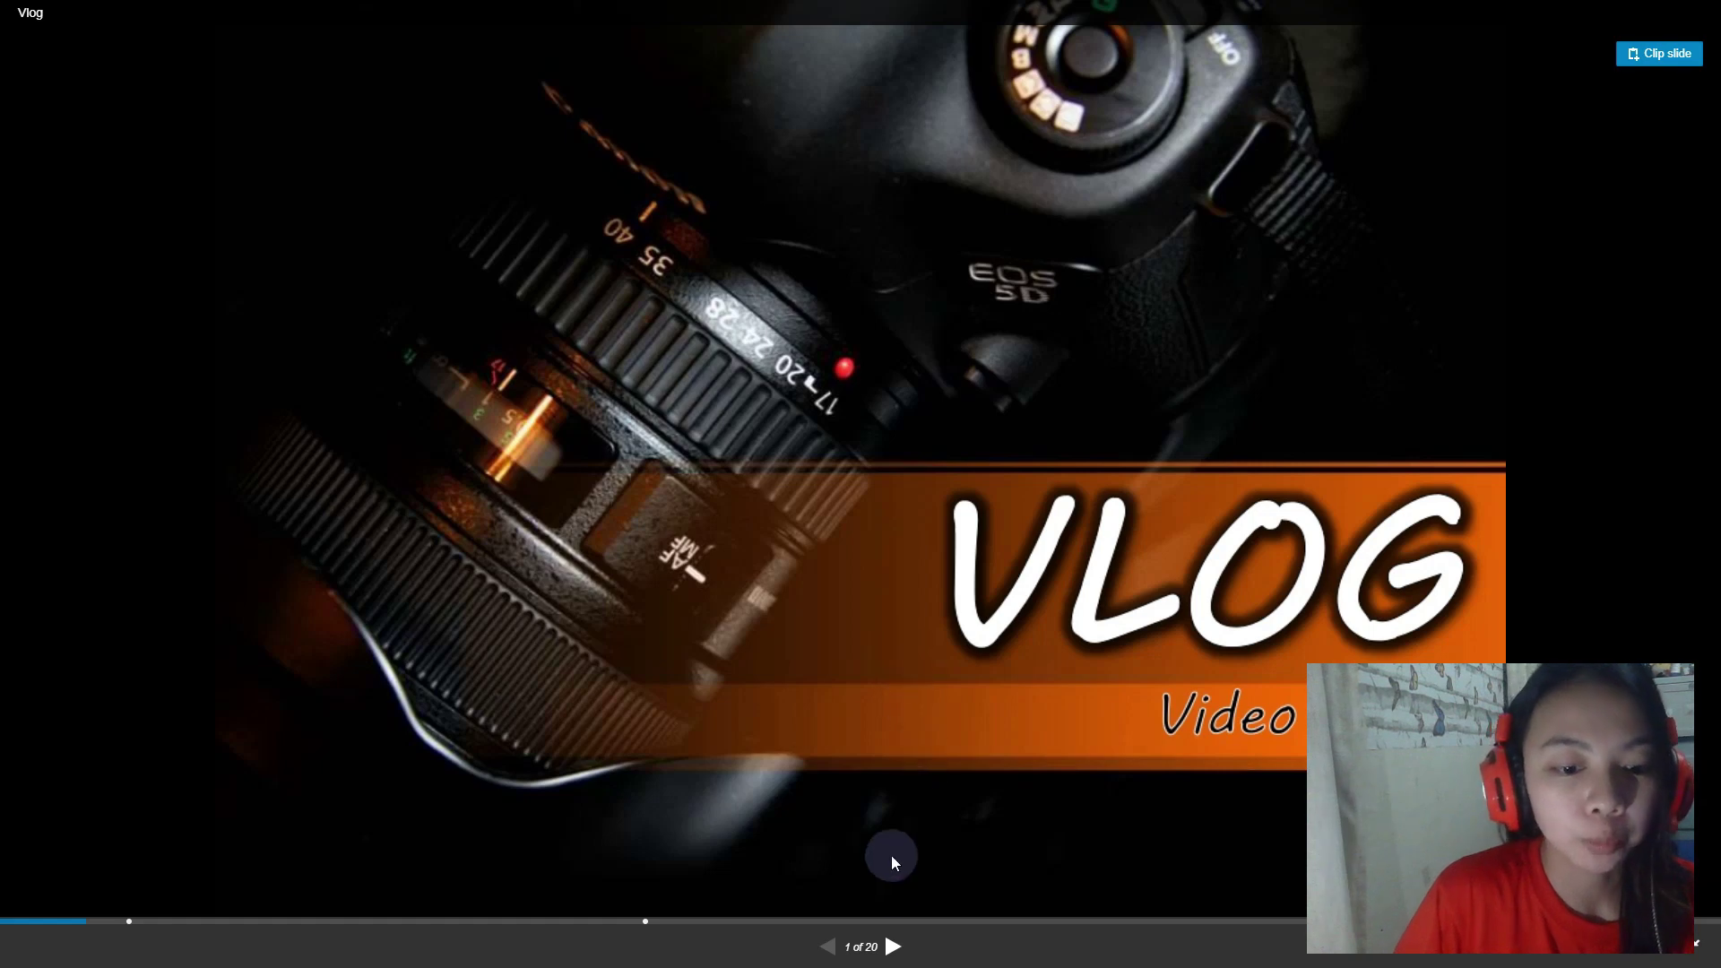
- Page through the Vlog presentation up to slide 11, leave full screen and minimize the browser
left_click(894, 953)
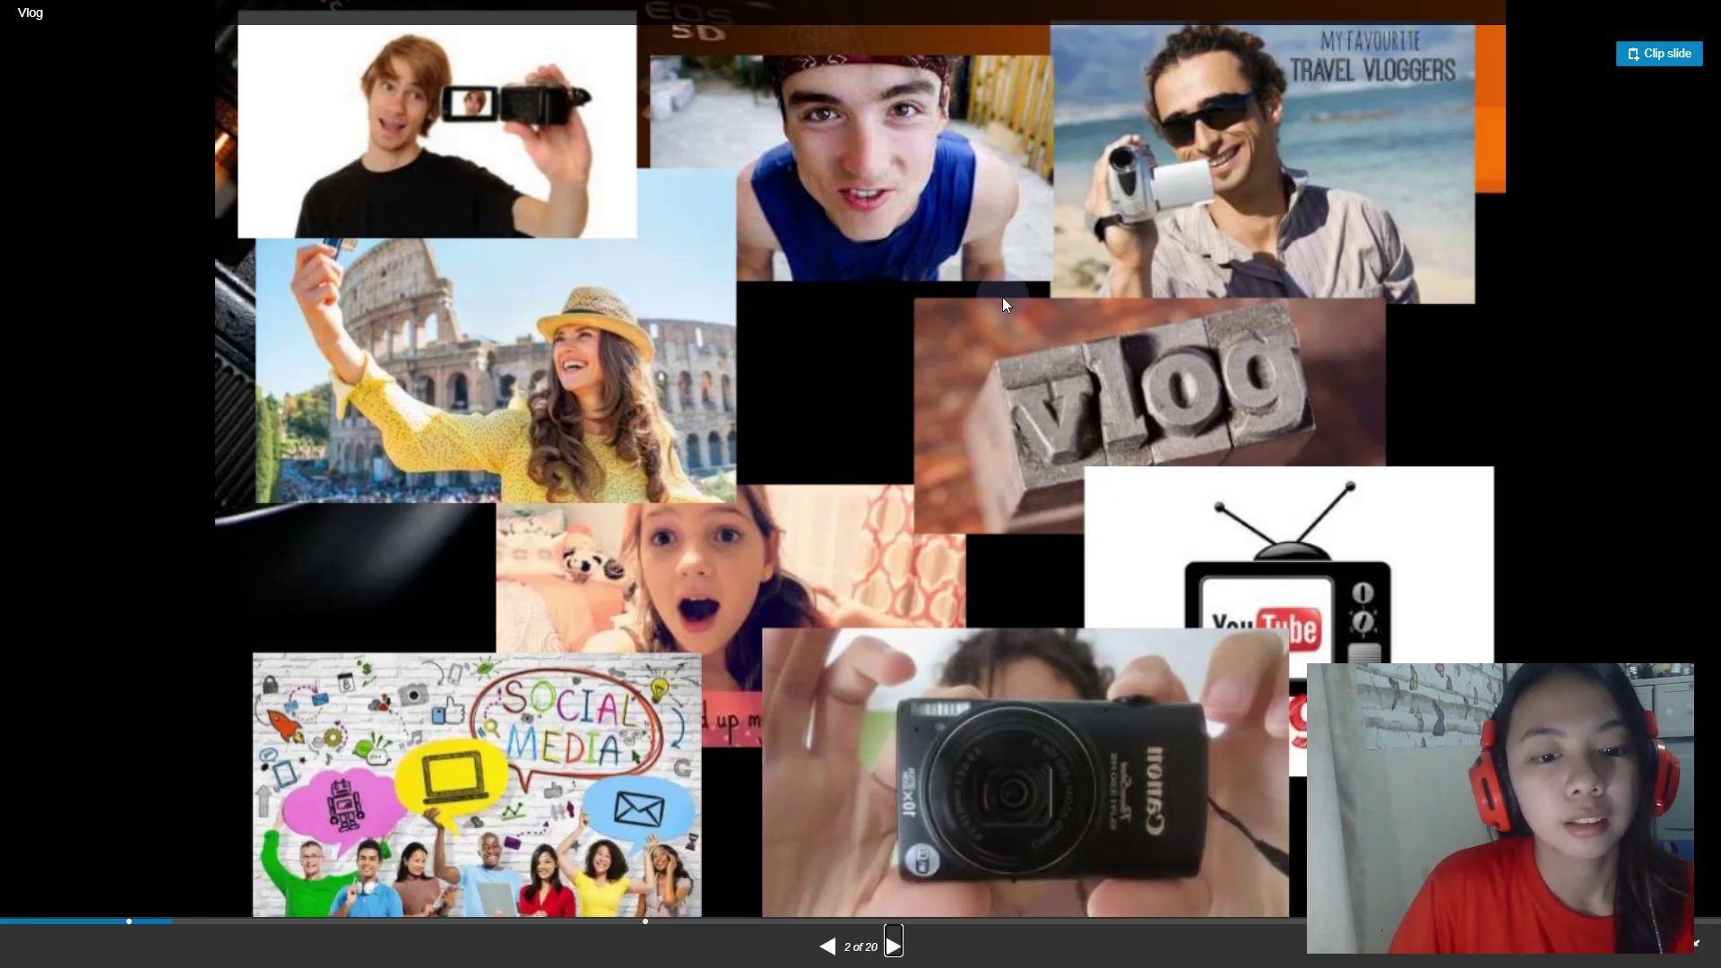
left_click(894, 947)
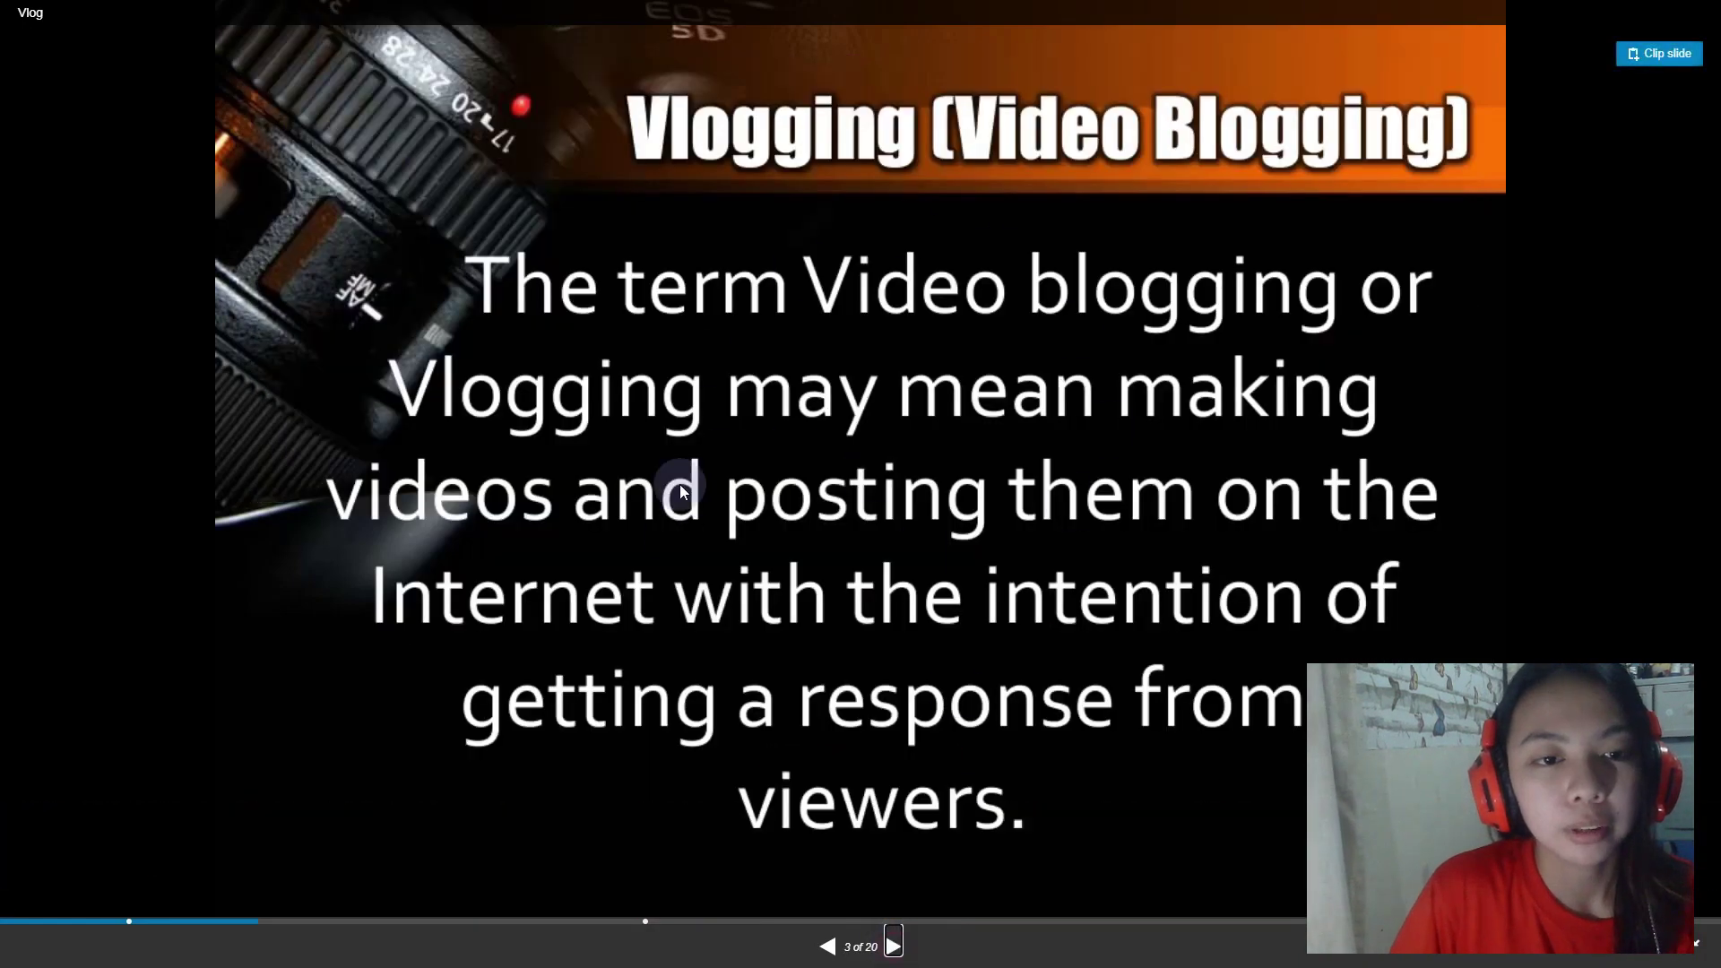
left_click(894, 947)
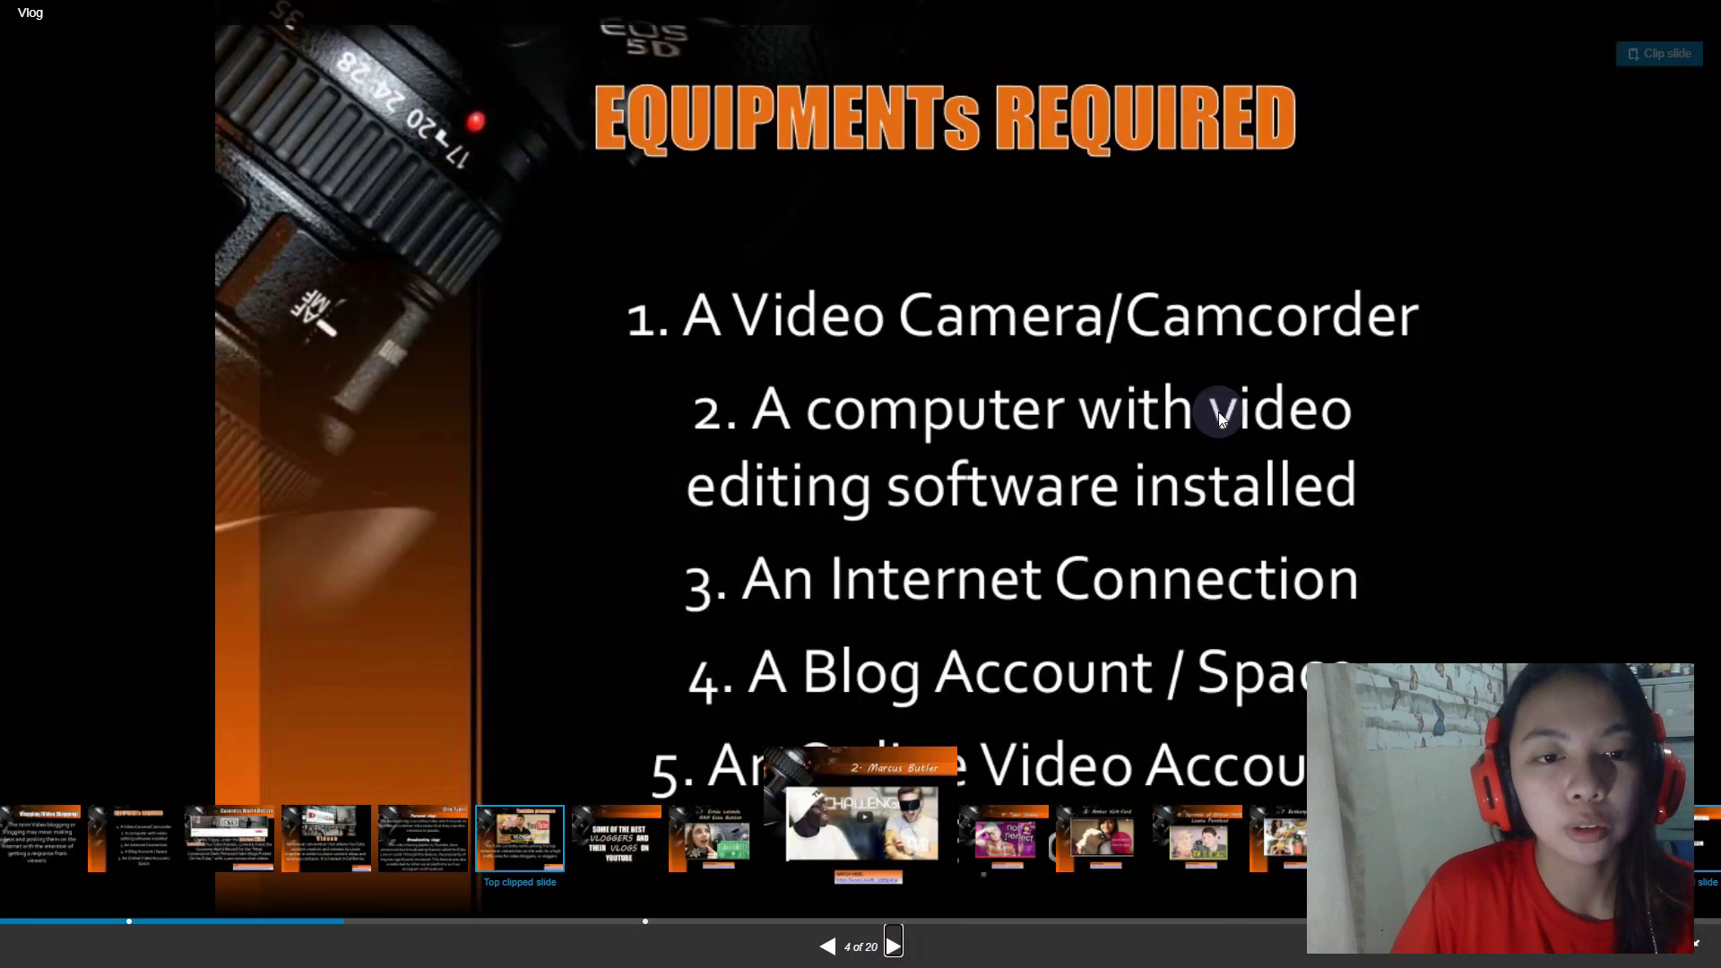
left_click(894, 947)
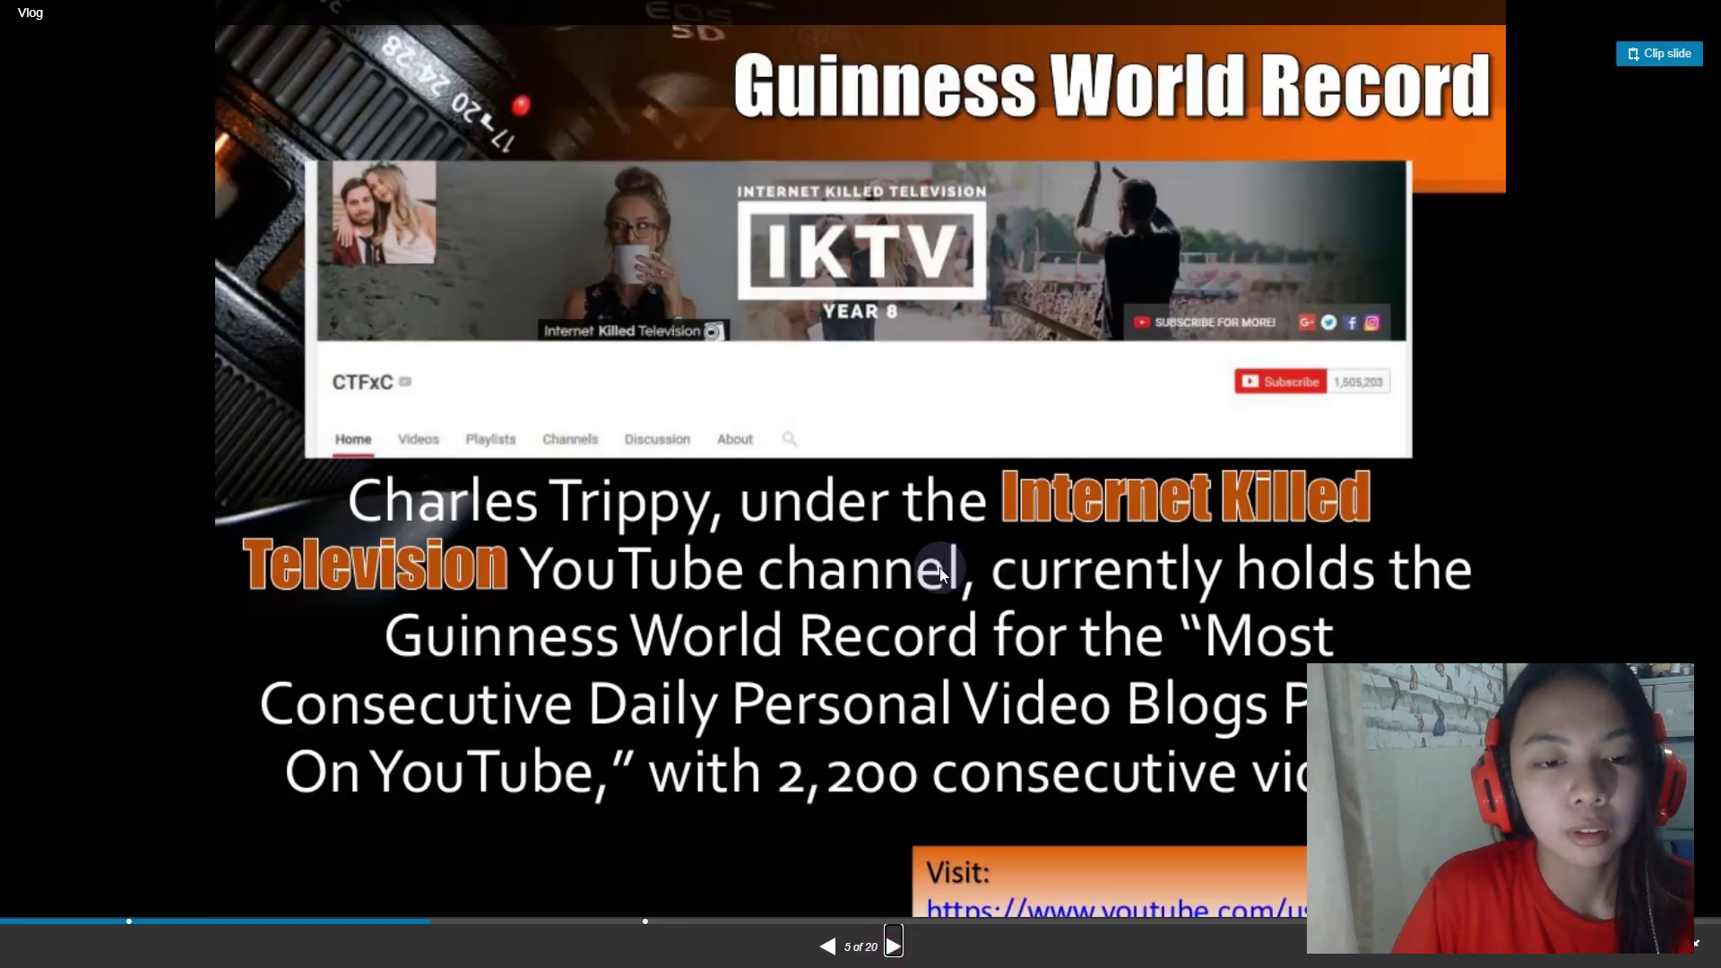
left_click(894, 947)
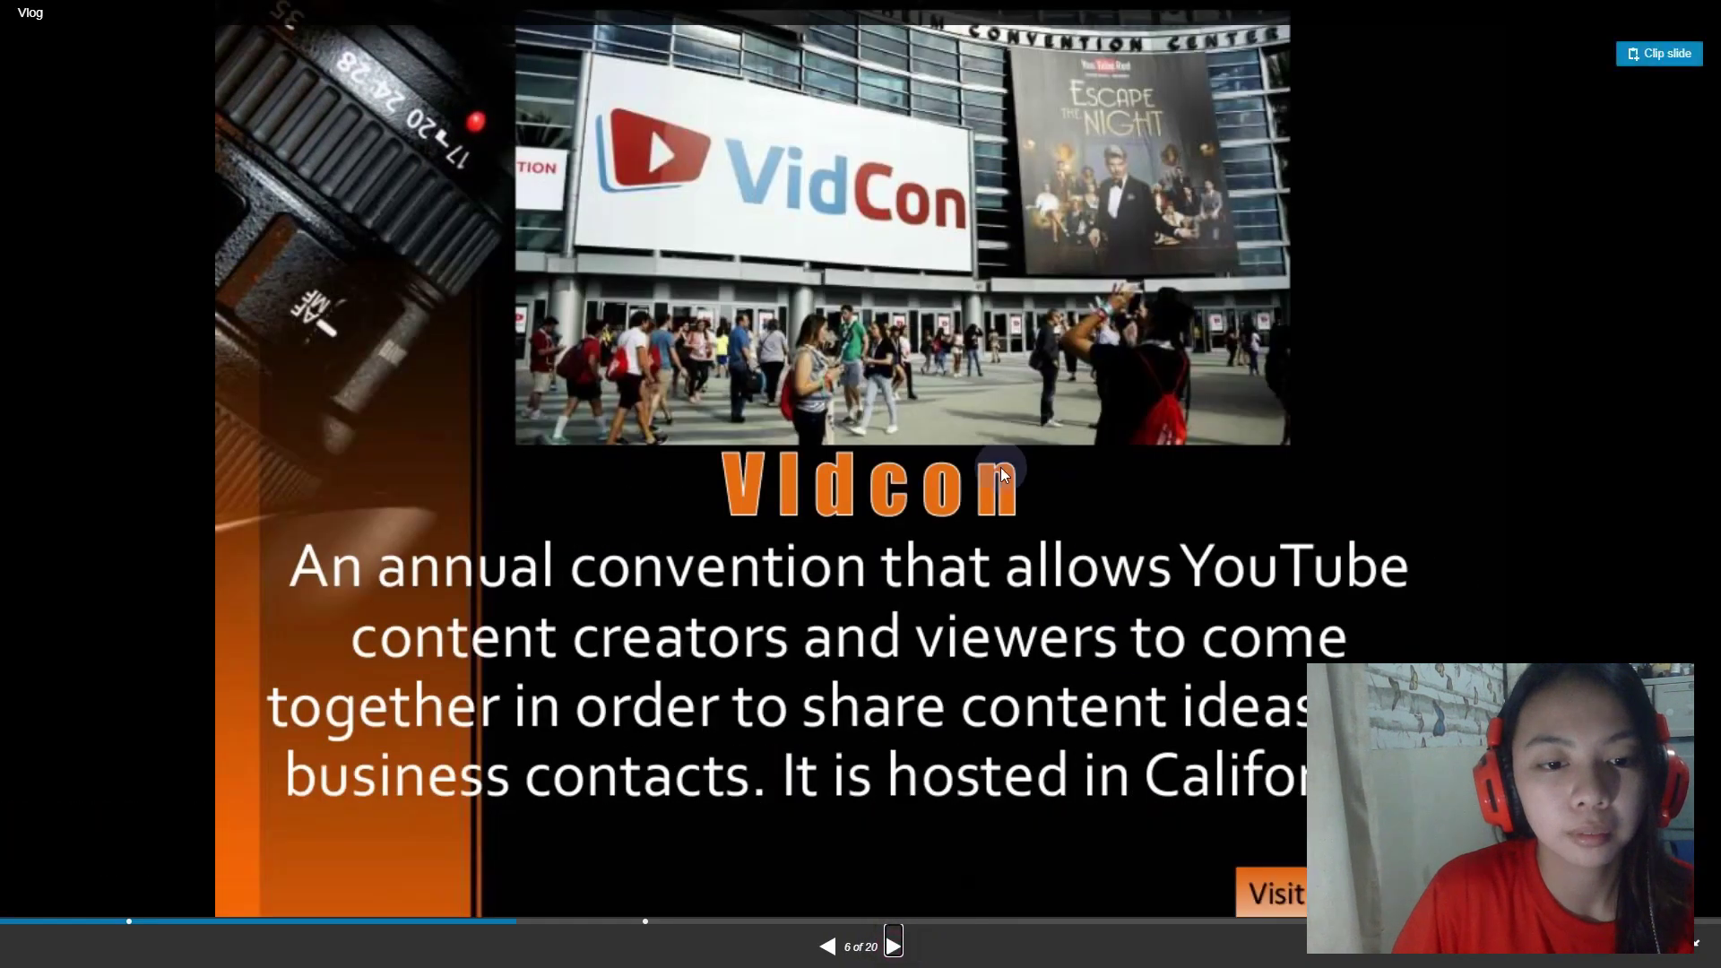
left_click(894, 947)
left_click(894, 946)
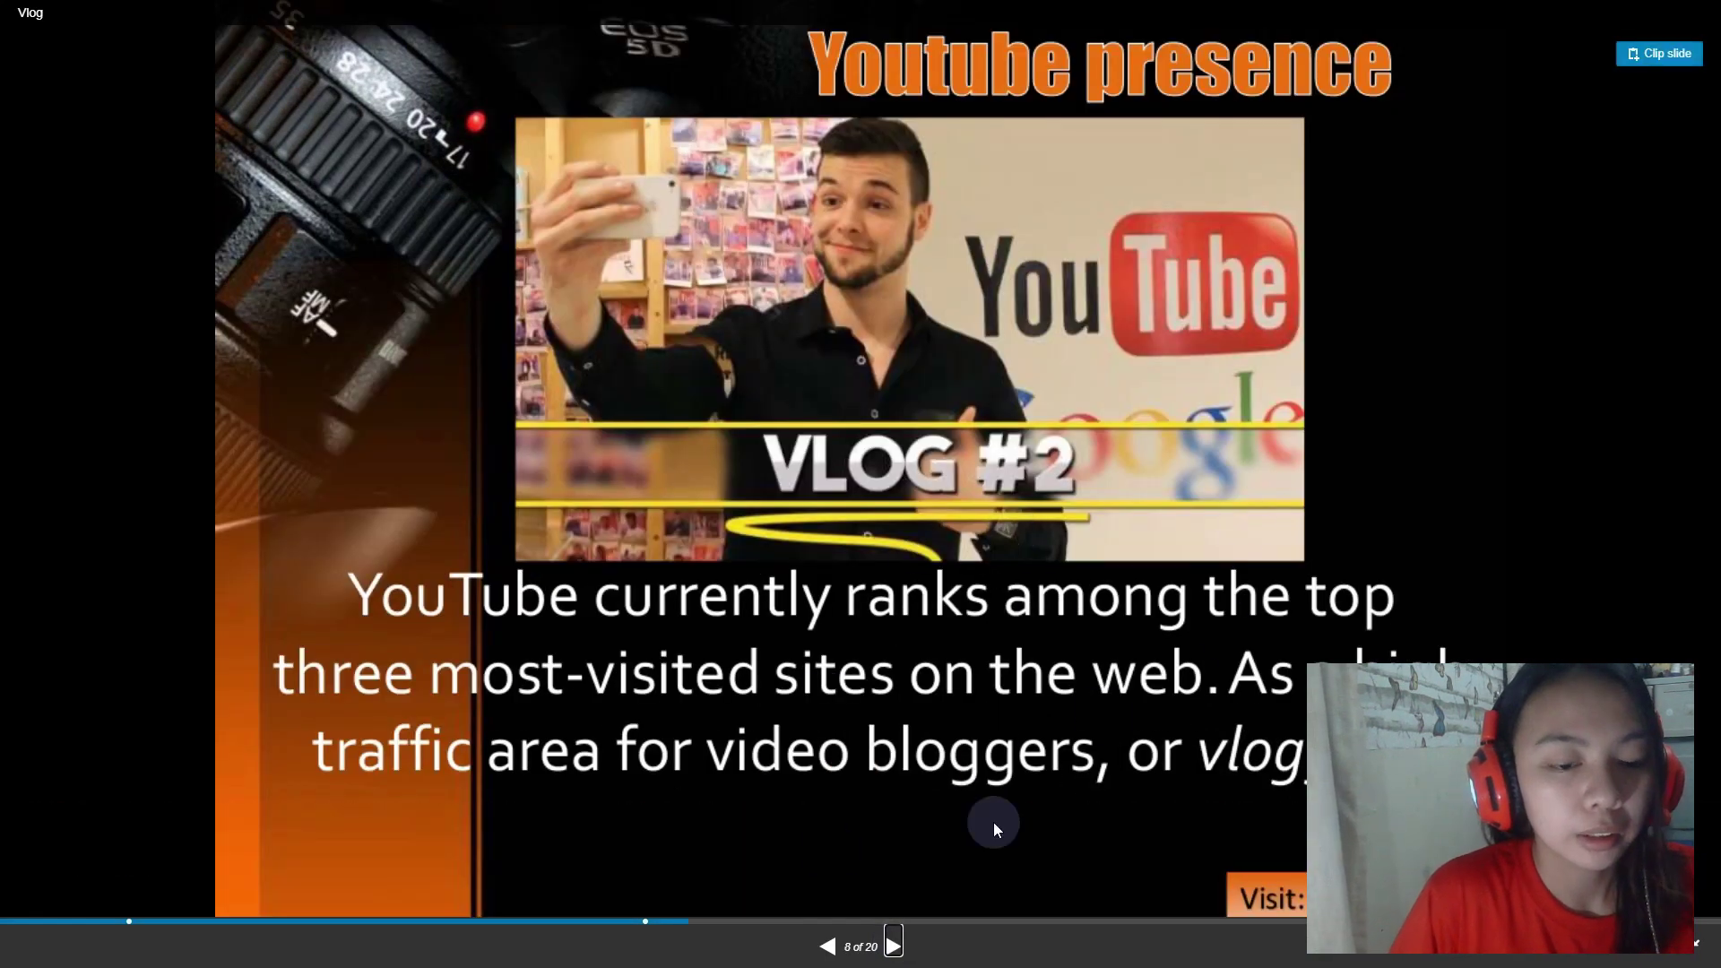
left_click(895, 945)
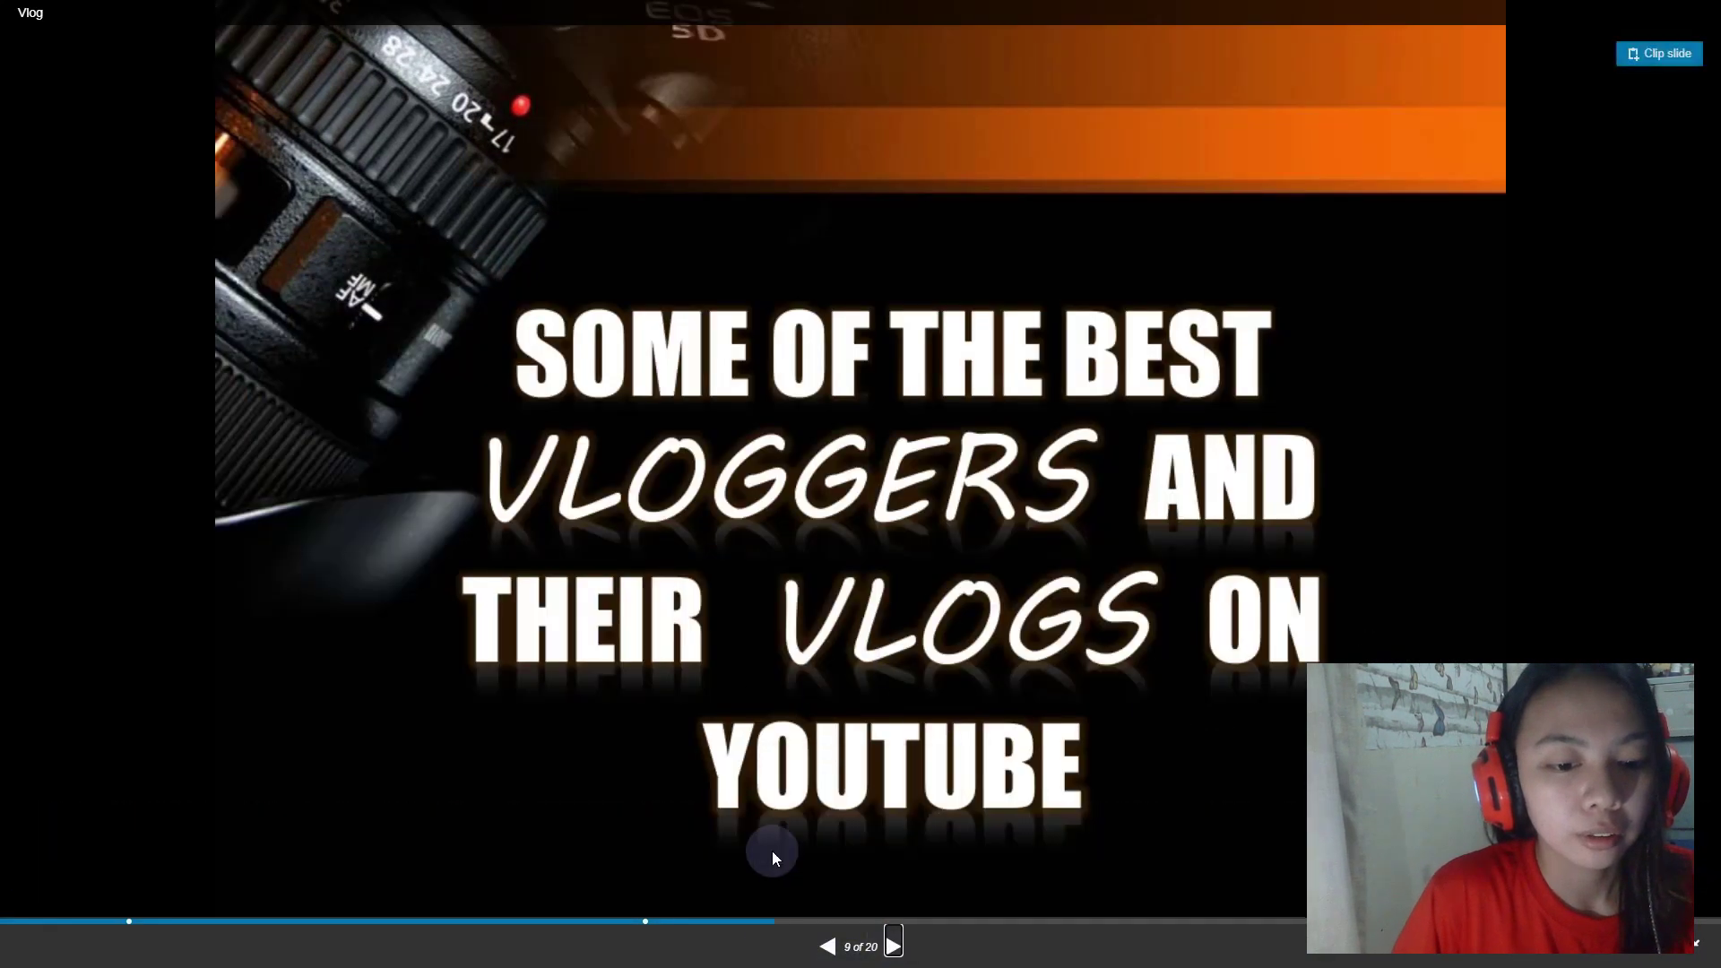
left_click(896, 945)
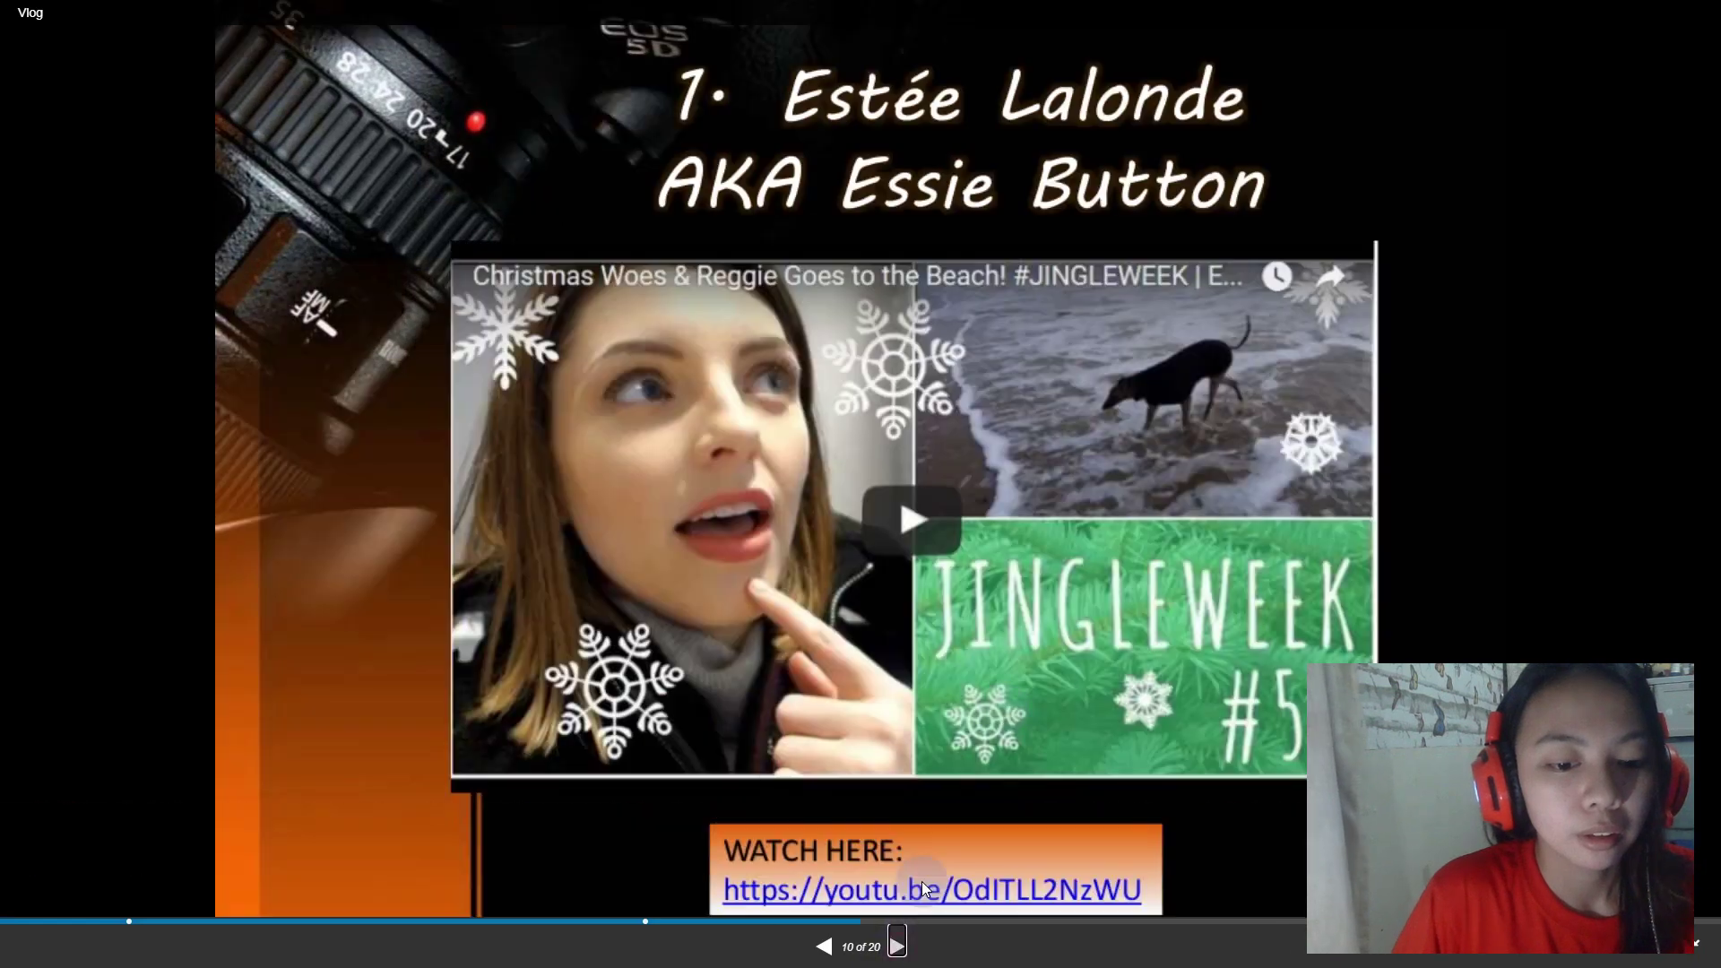
left_click(896, 945)
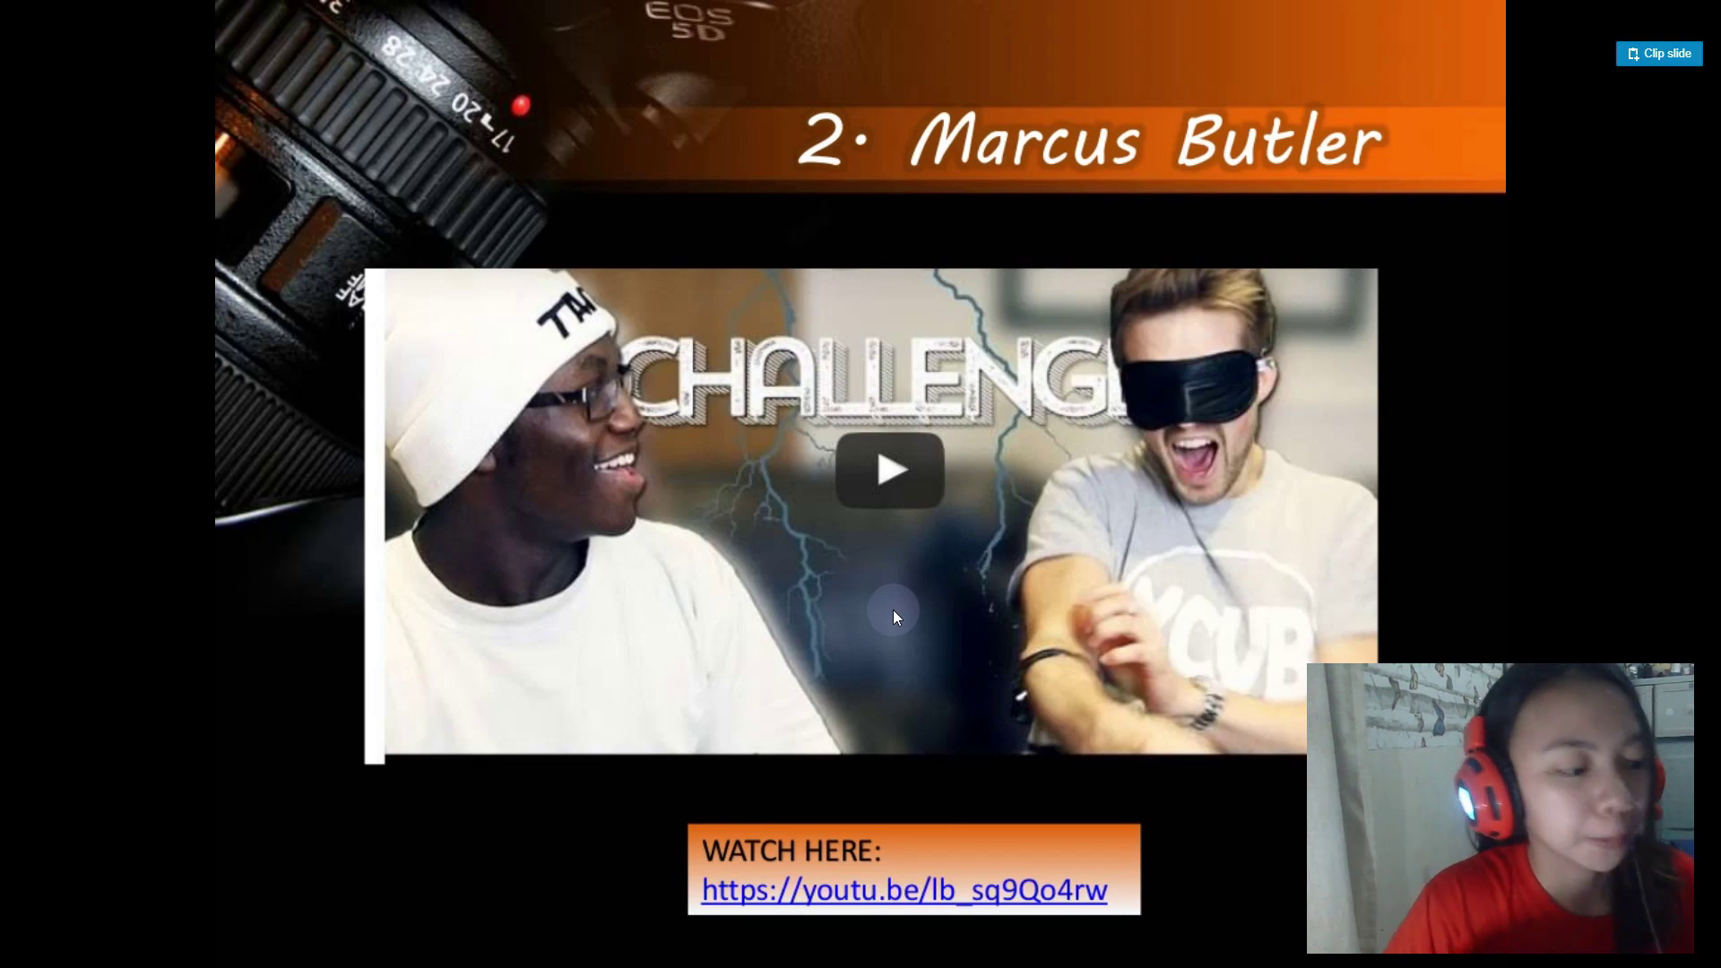
key("Escape")
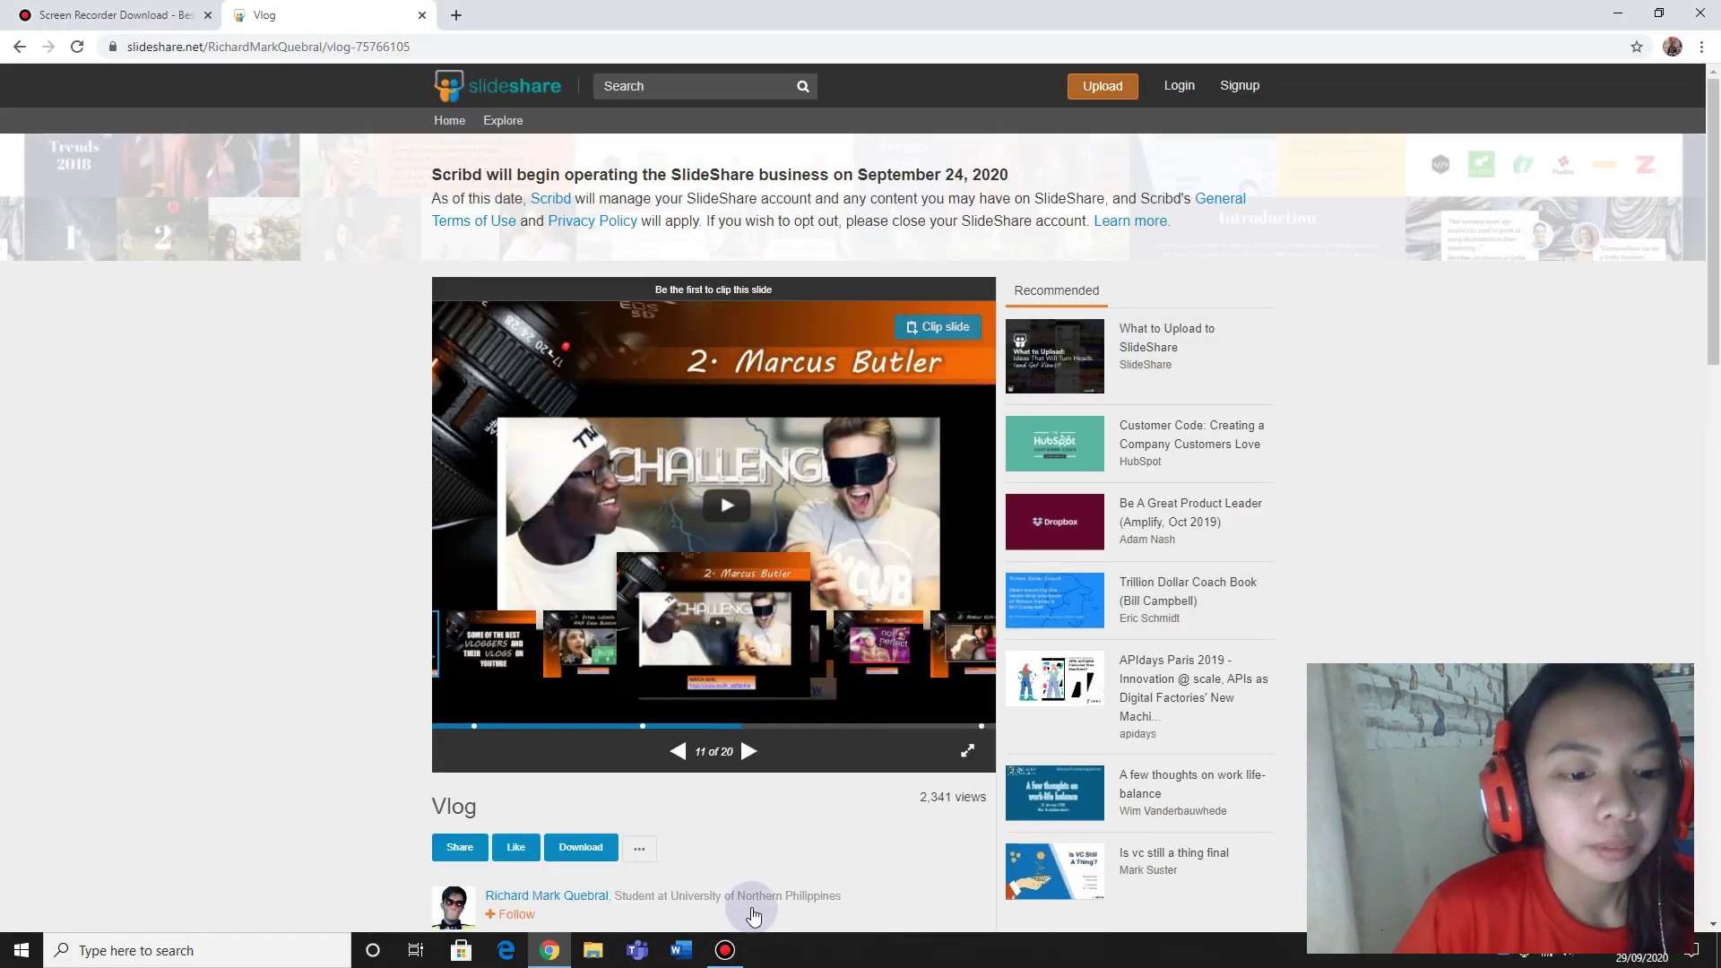
left_click(550, 950)
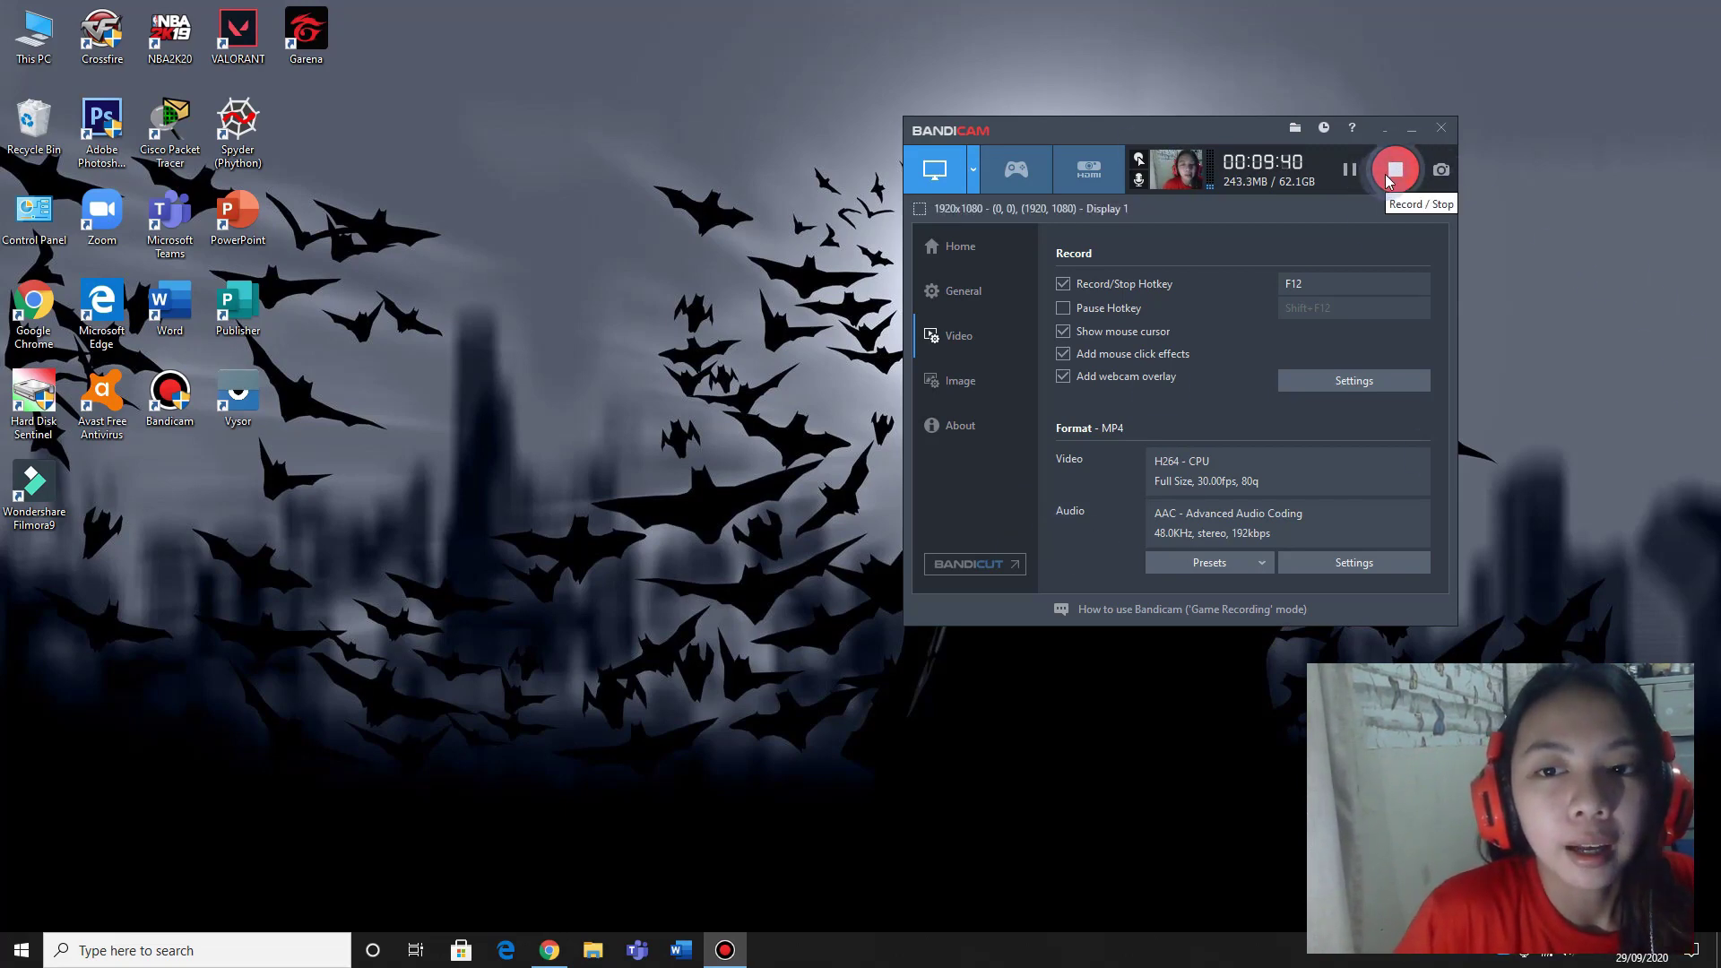
- Show the list of recorded videos and compare the 19-05-58-450 and 19-01-00-041 recordings from 2020-09-29
left_click(952, 245)
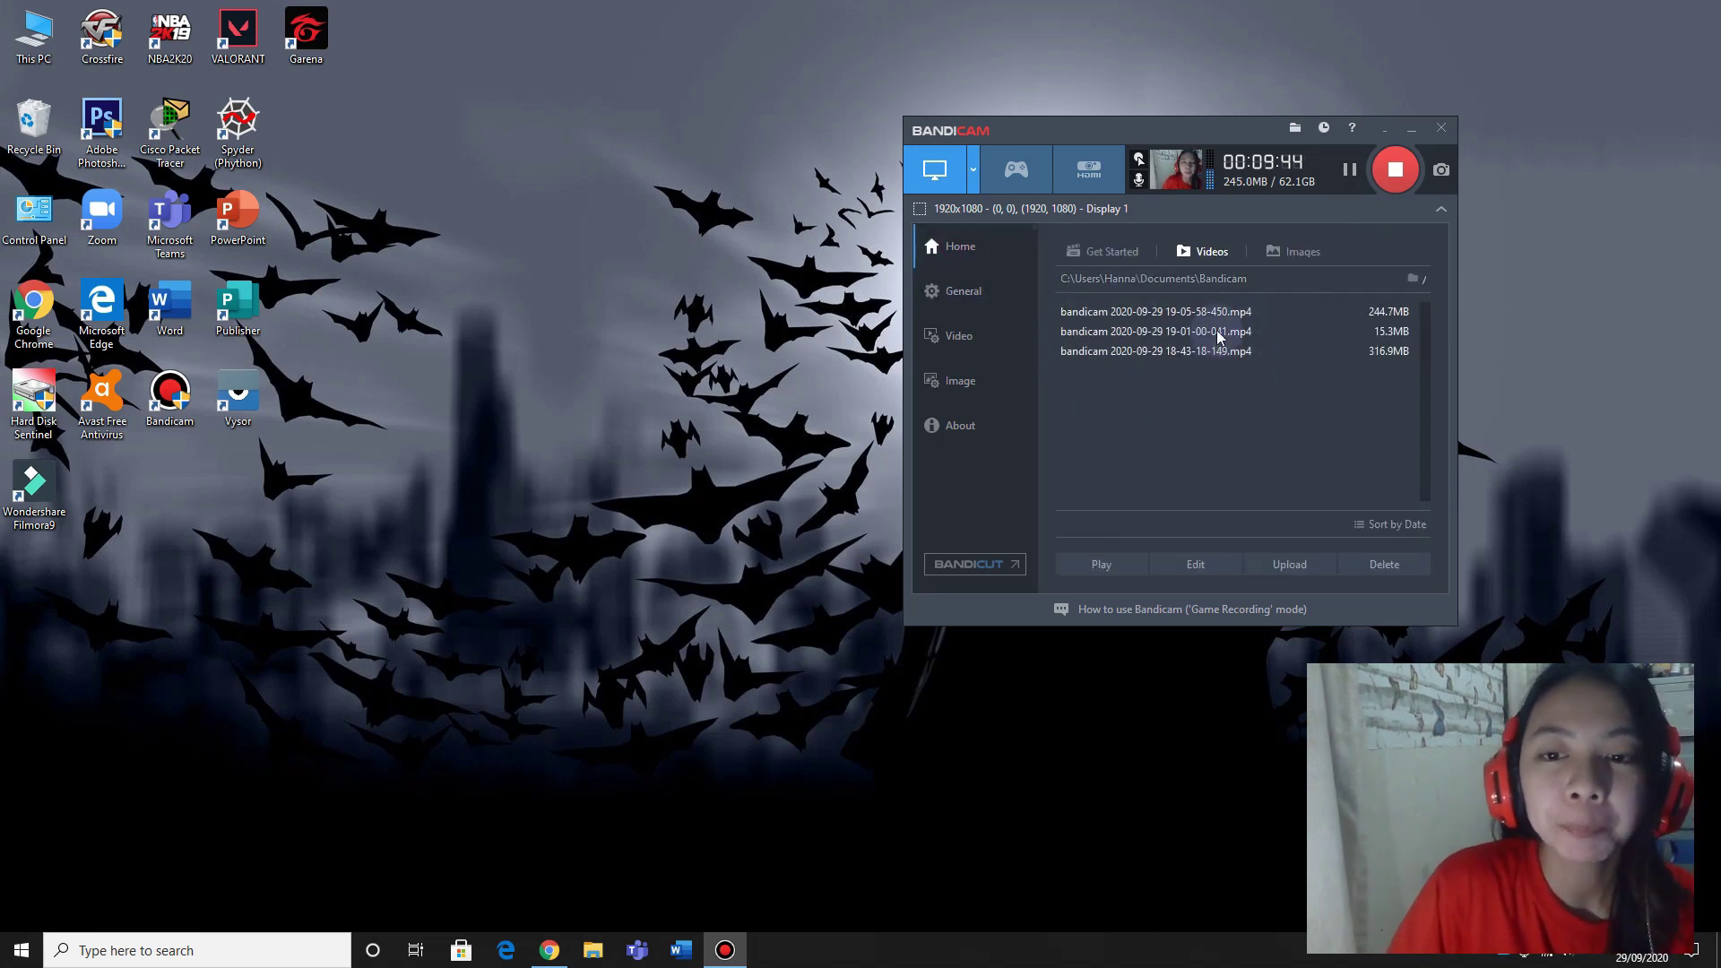
left_click(1219, 316)
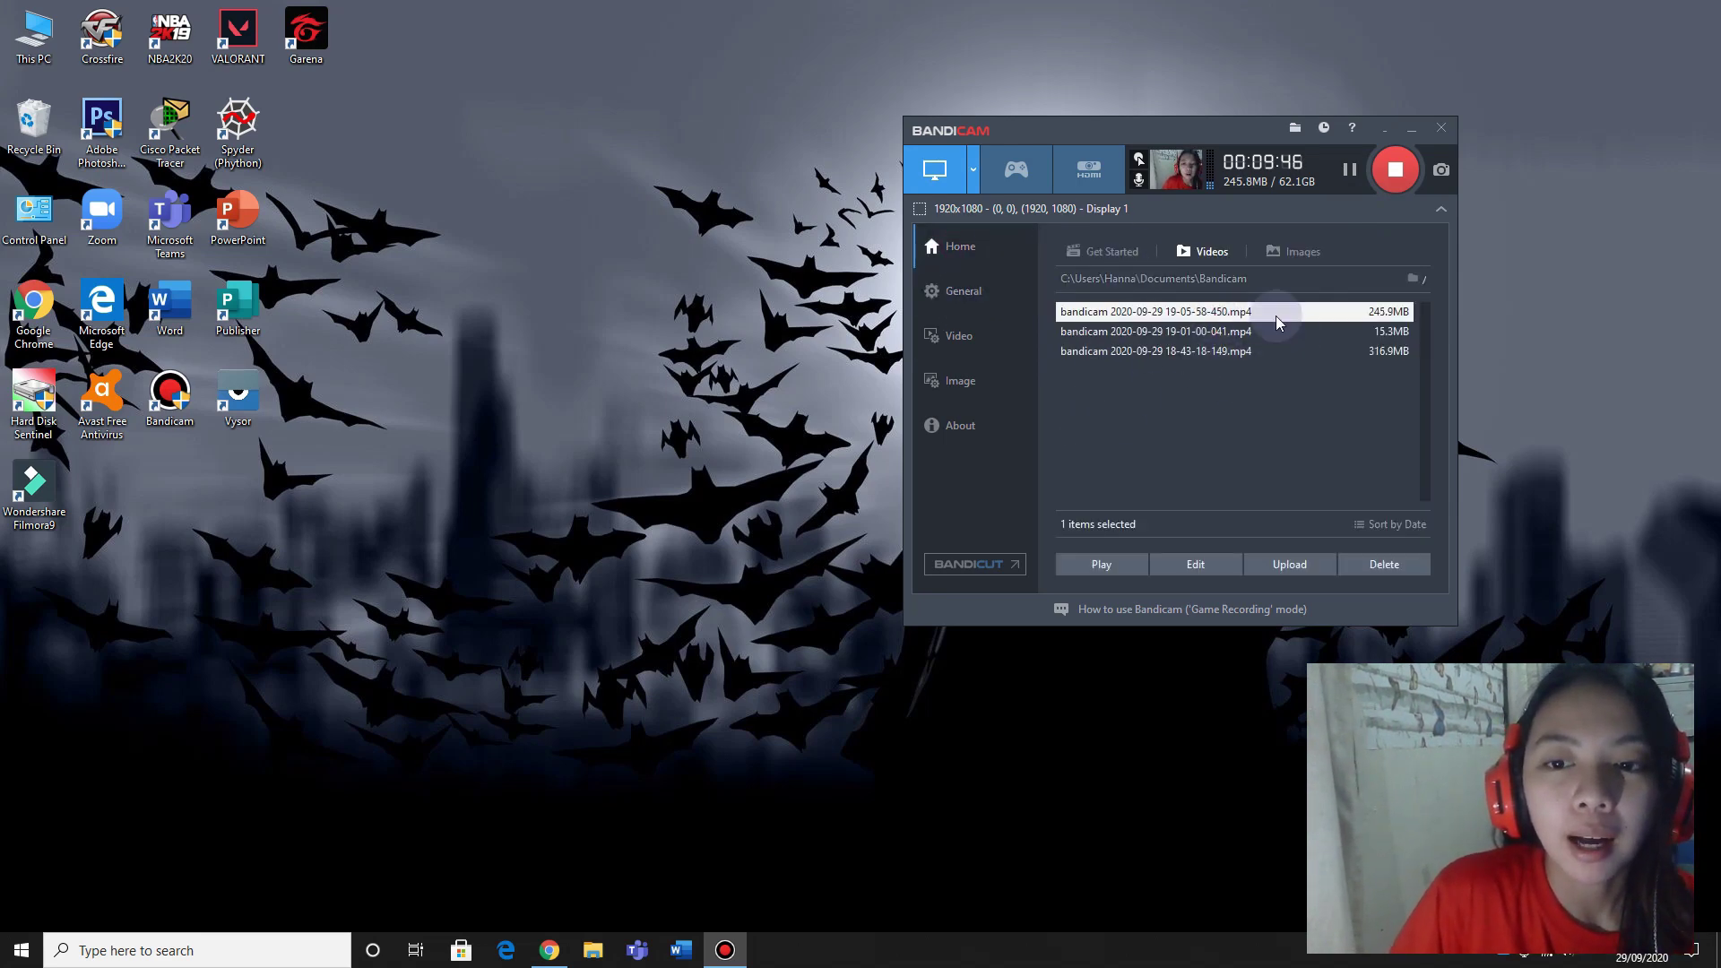
left_click(1168, 332)
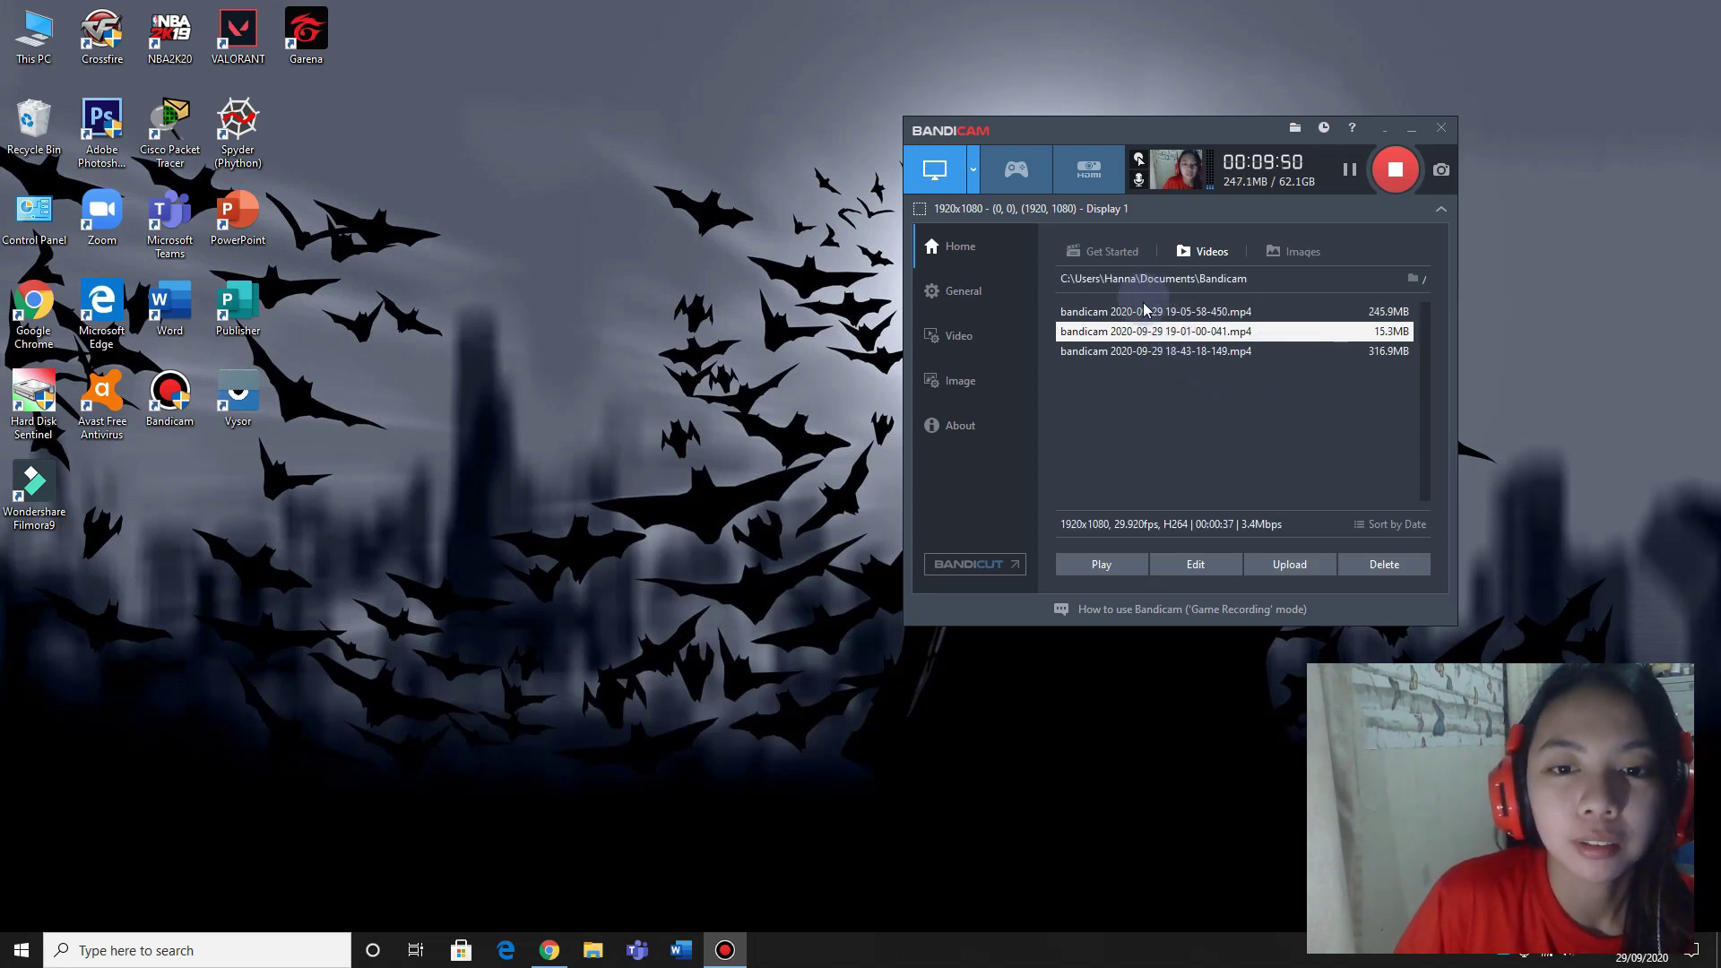
left_click(1197, 310)
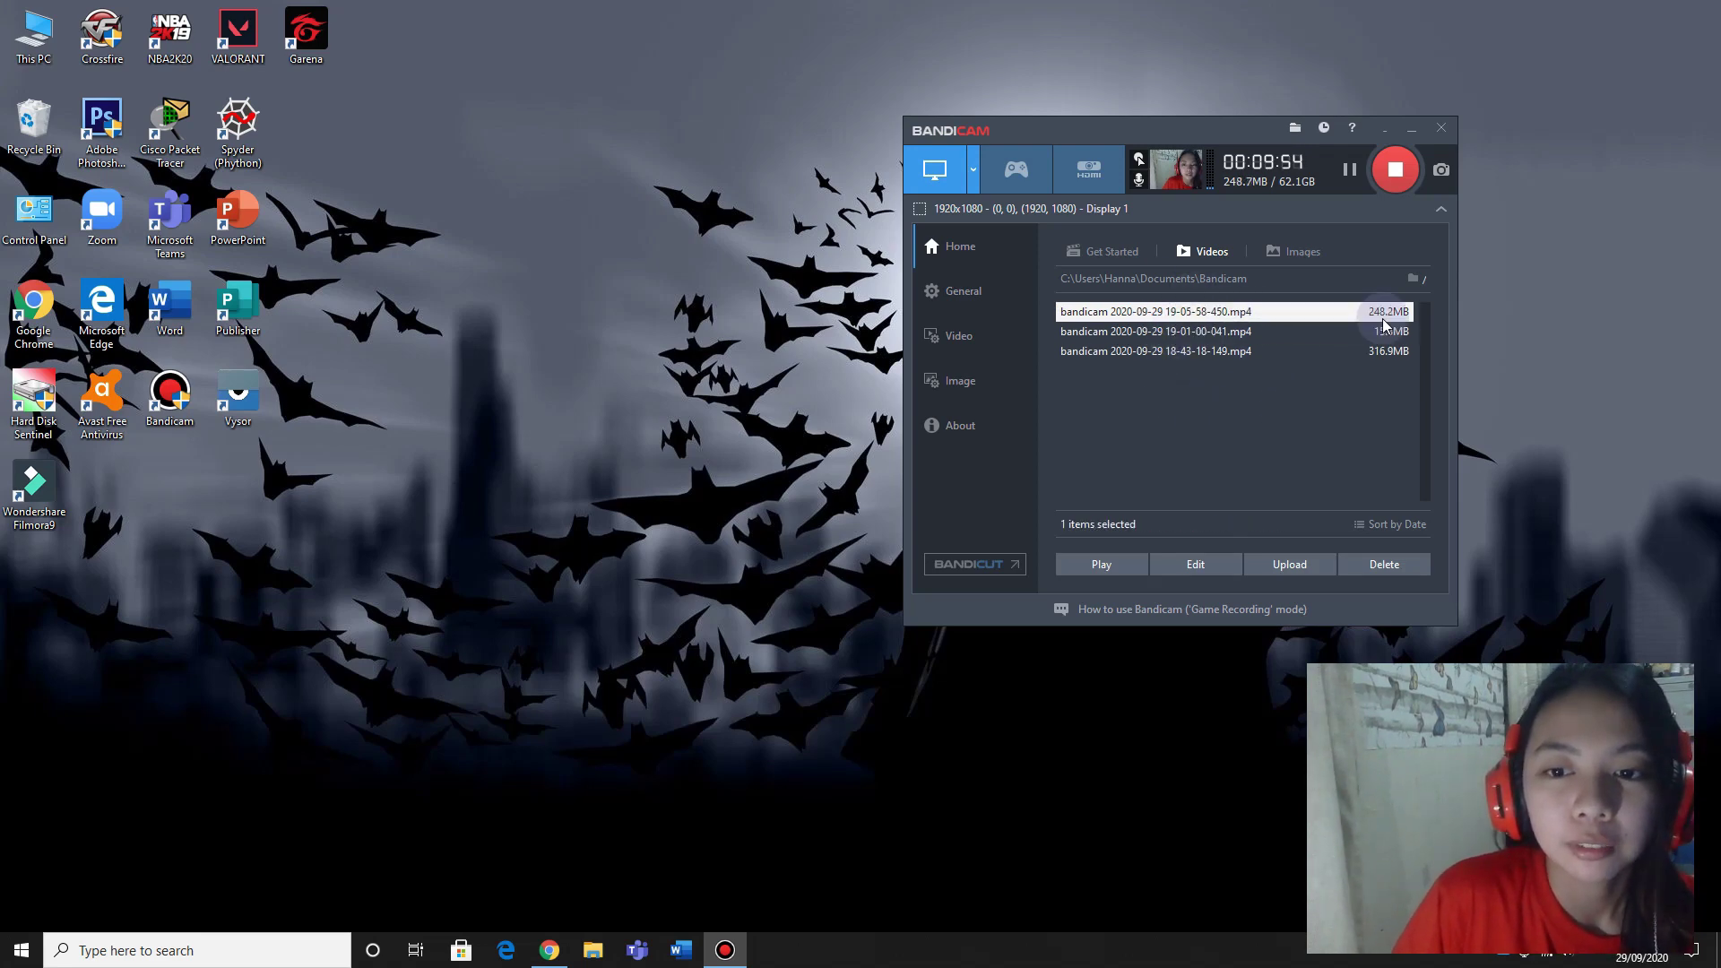
left_click(1148, 332)
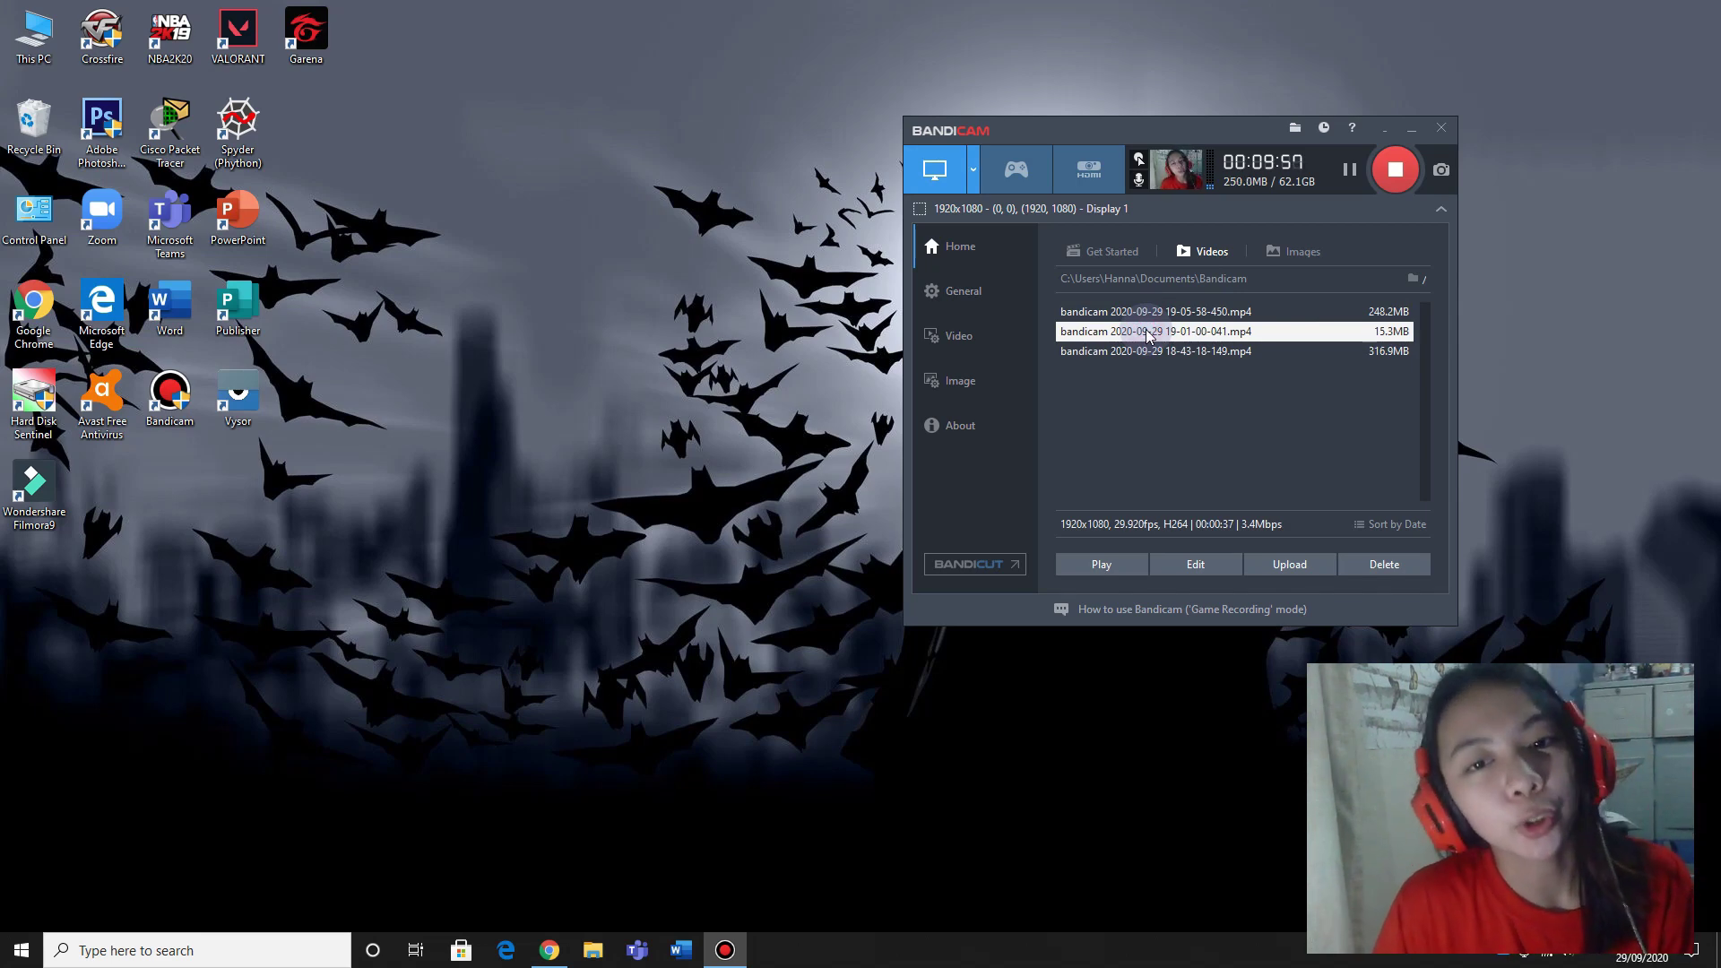